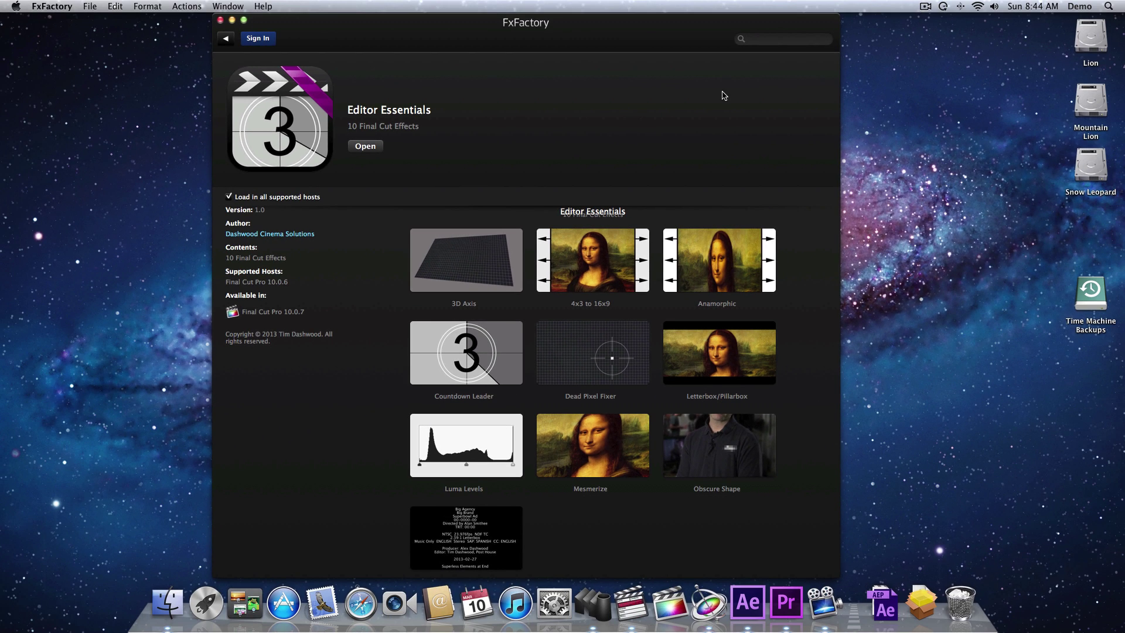
# Step: Switch to Premiere Pro and check the Default scale to frame size option in the General preferences, leaving the settings as they are
pyautogui.press('super+Tab')
pyautogui.press('super+Tab')
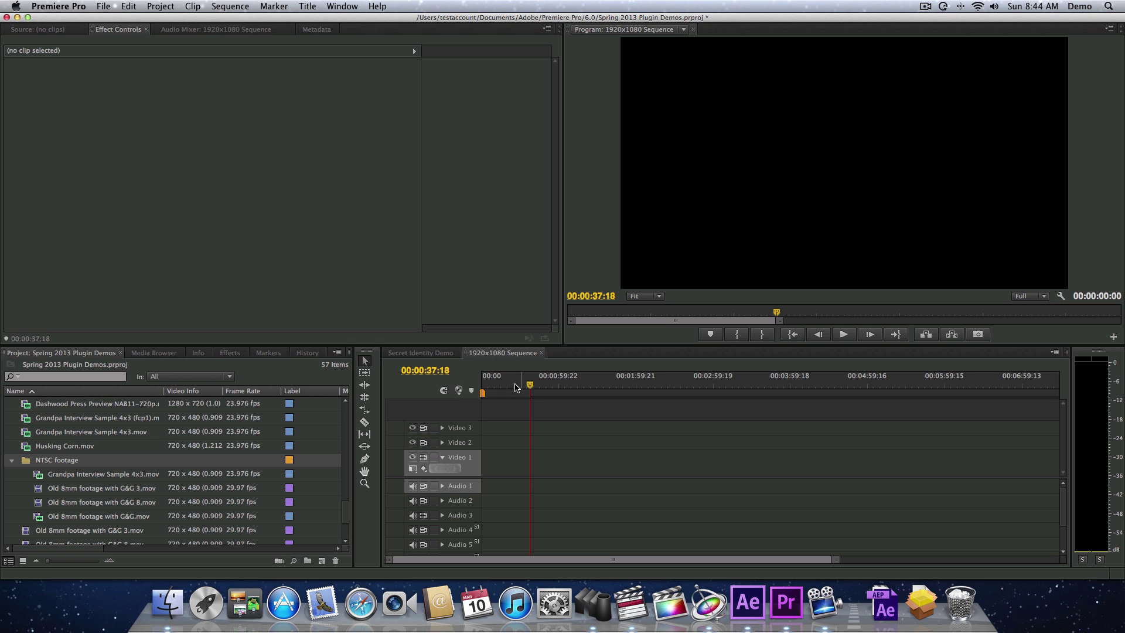
pyautogui.click(68, 3)
pyautogui.moveTo(75, 38)
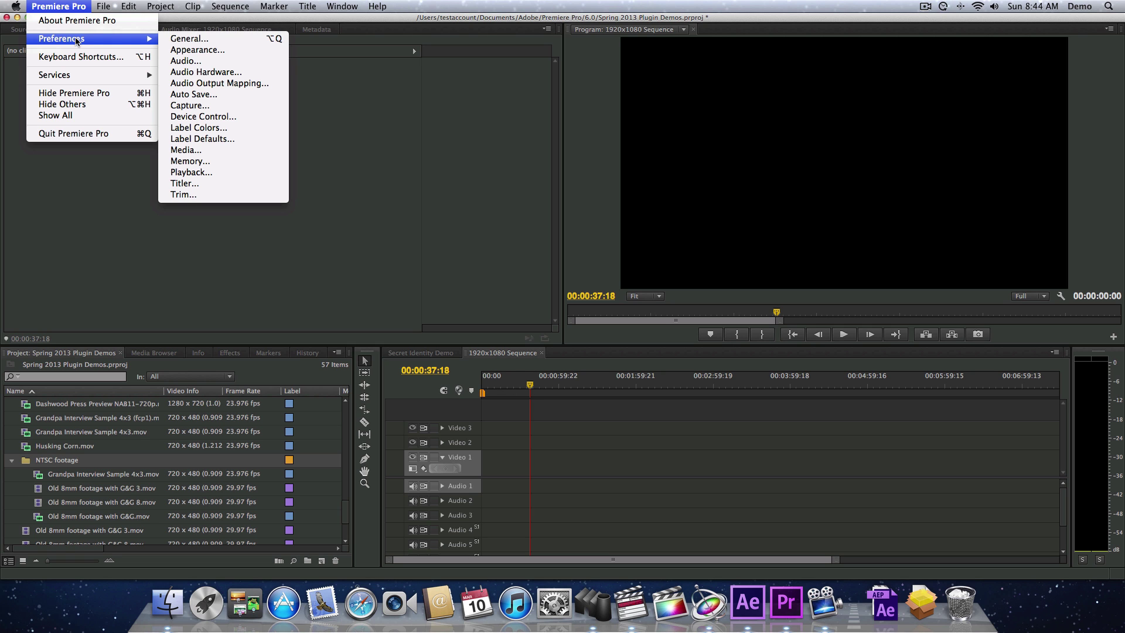
pyautogui.click(189, 39)
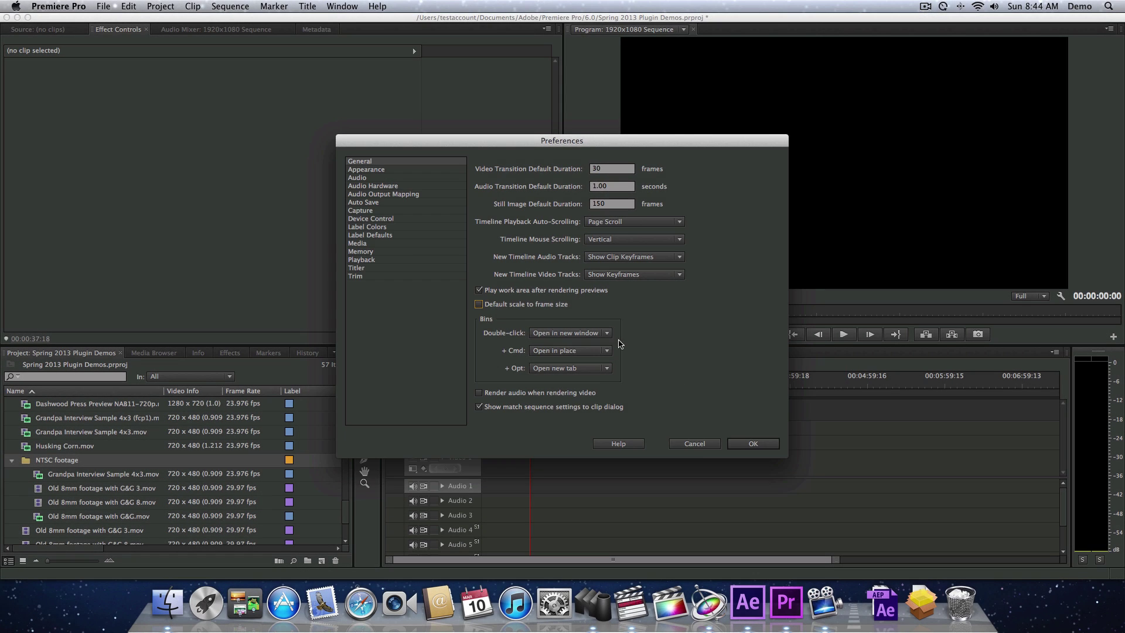
pyautogui.click(694, 443)
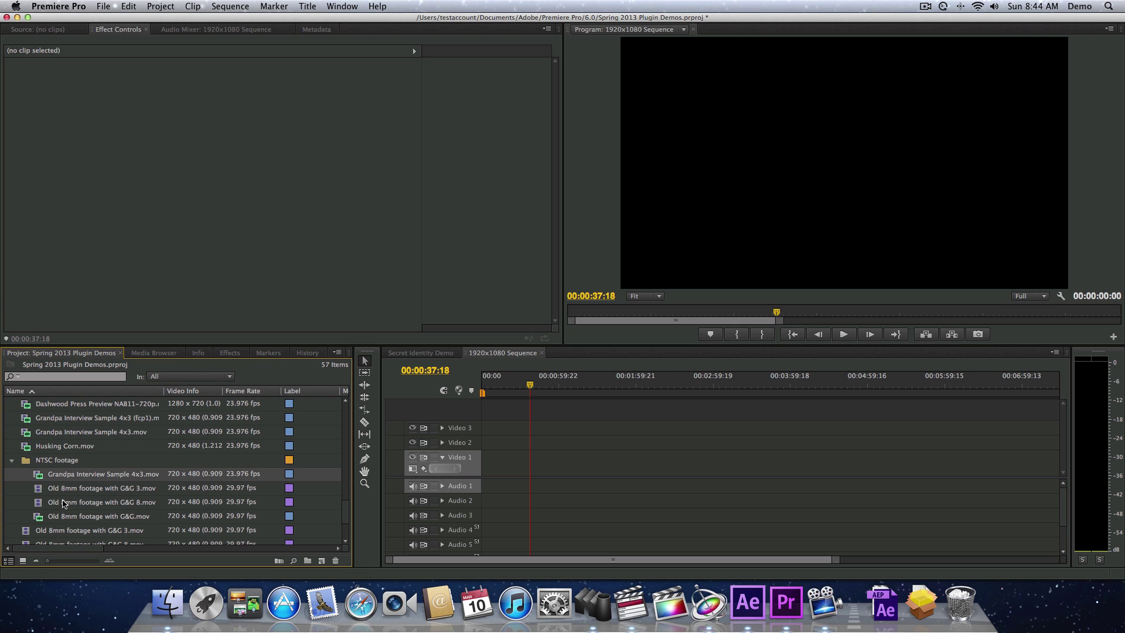
# Step: Add the Grandpa Interview Sample 4x3, G&G 3 and G&G 8 clips to the start of Video 1, keeping the existing sequence settings
pyautogui.moveTo(64, 503); pyautogui.dragTo(508, 472)
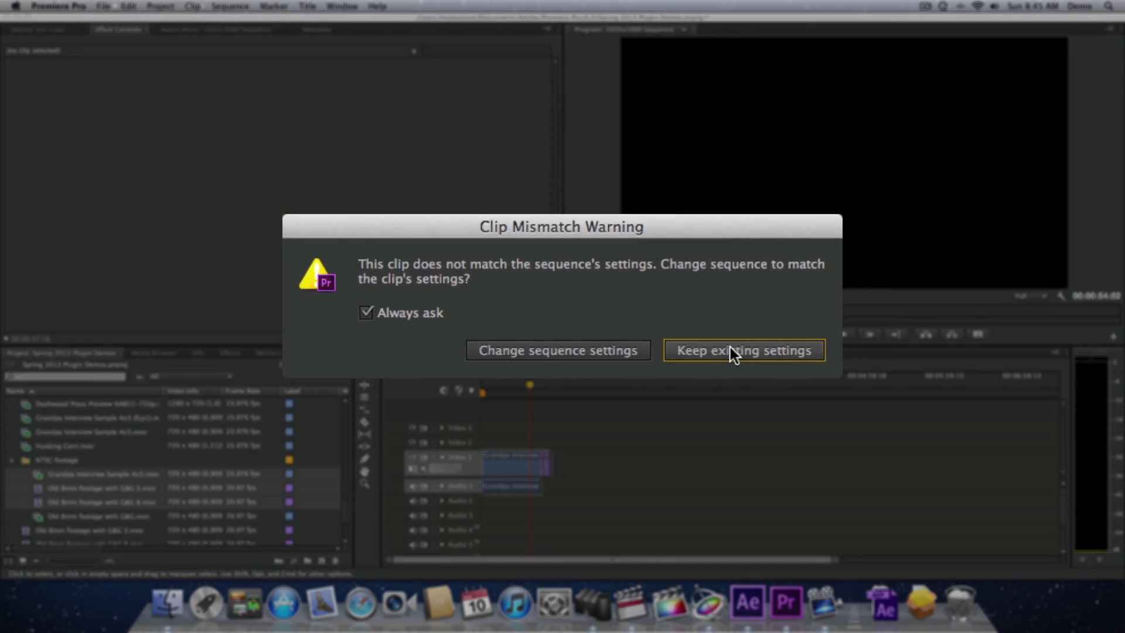
pyautogui.click(786, 369)
pyautogui.moveTo(530, 385); pyautogui.dragTo(509, 384)
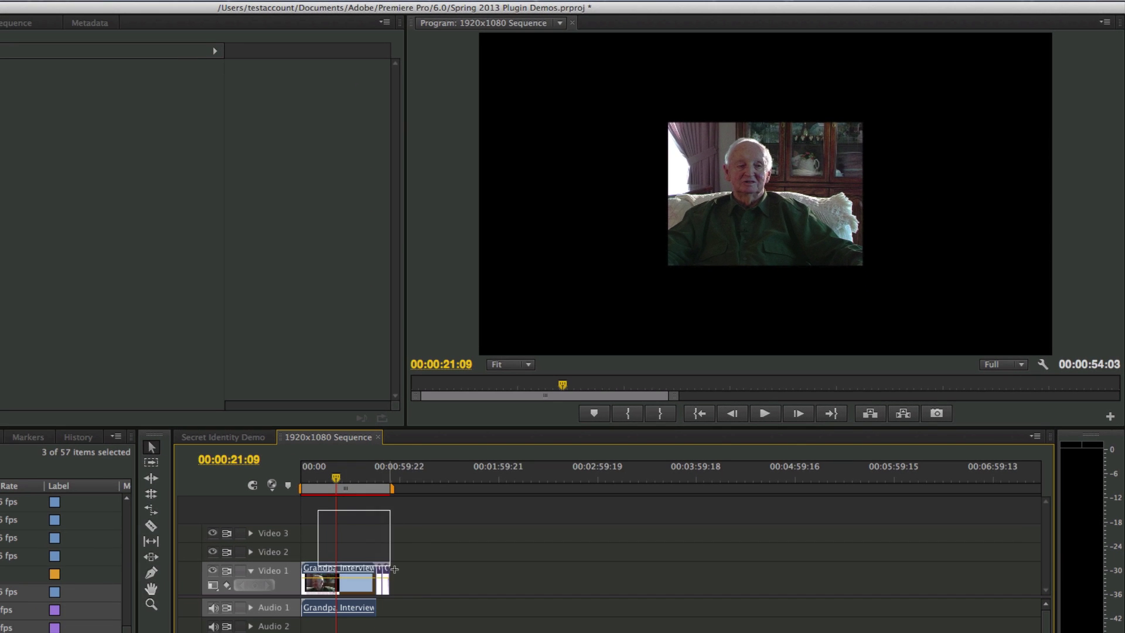
# Step: Apply Scale to Frame Size to all three clips on Video 1 and preview them in the sequence
pyautogui.moveTo(394, 569); pyautogui.dragTo(391, 566)
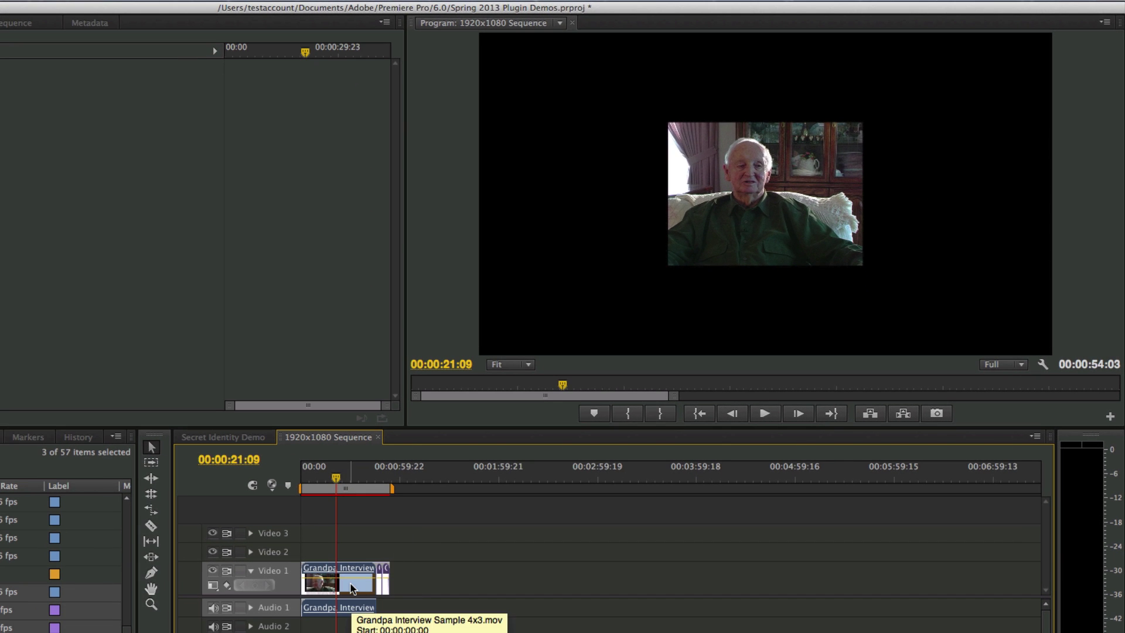
pyautogui.rightClick(351, 587)
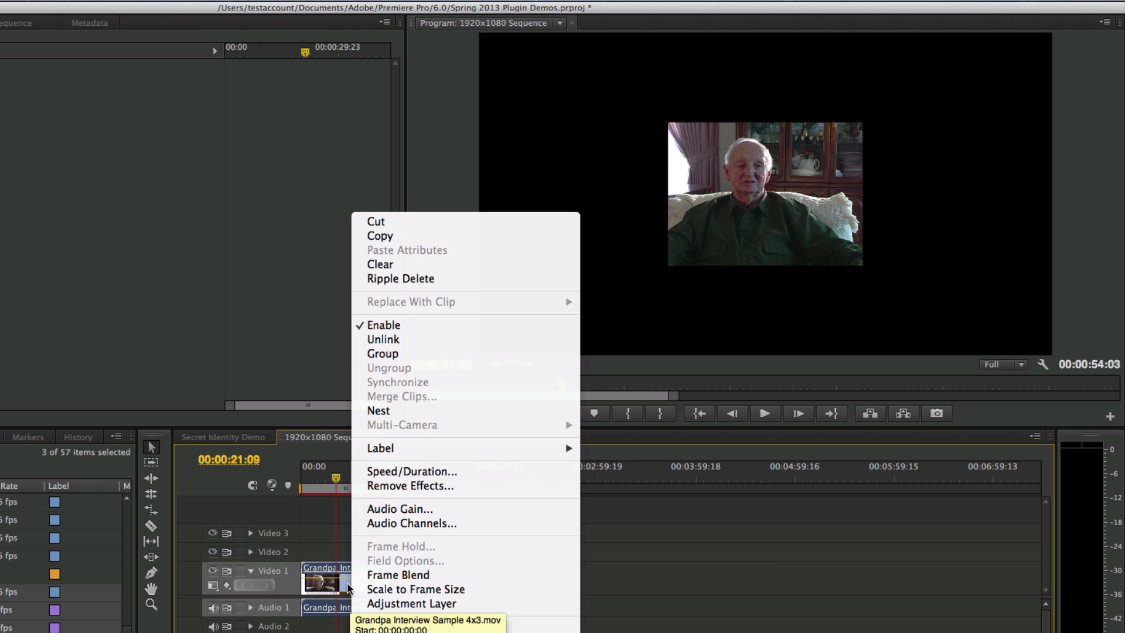
pyautogui.click(501, 590)
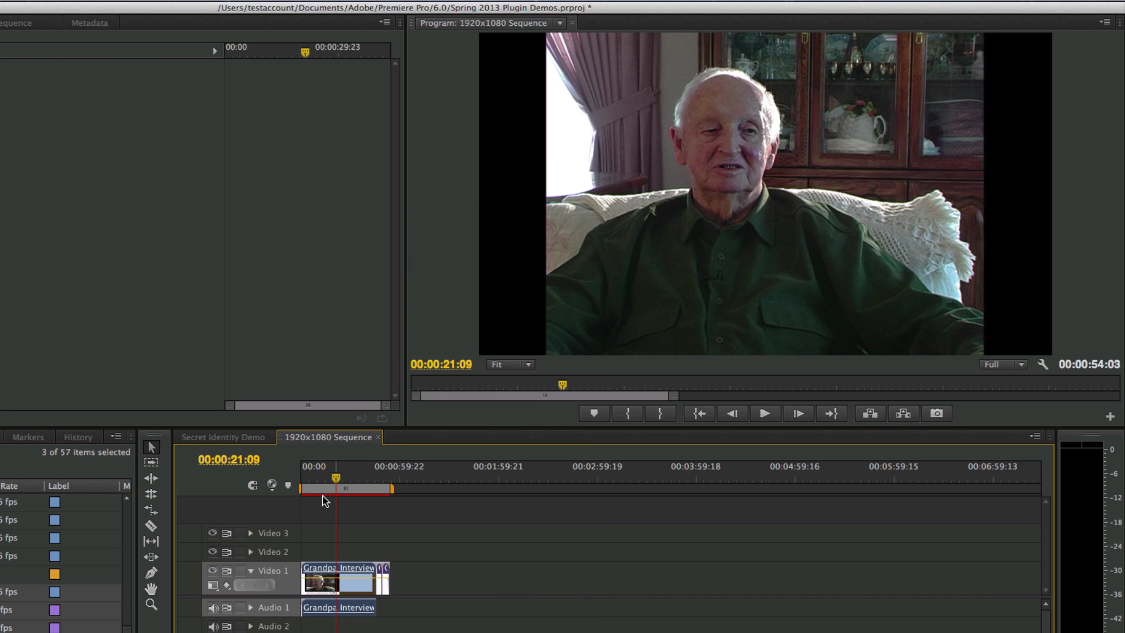
pyautogui.moveTo(343, 472); pyautogui.dragTo(379, 468)
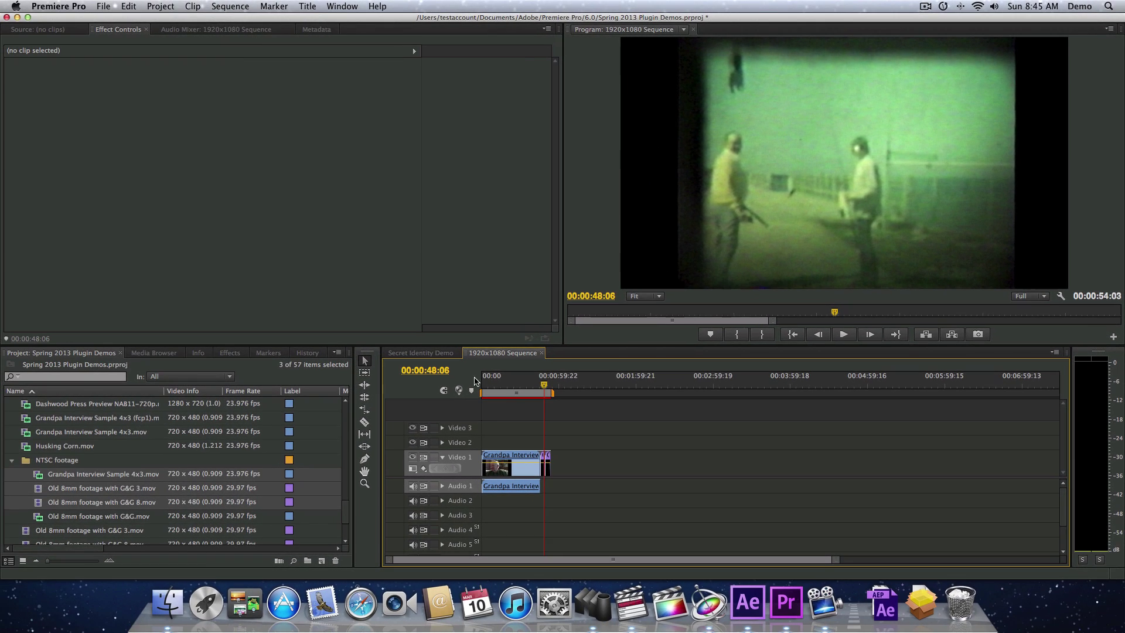
pyautogui.moveTo(517, 381); pyautogui.dragTo(533, 380)
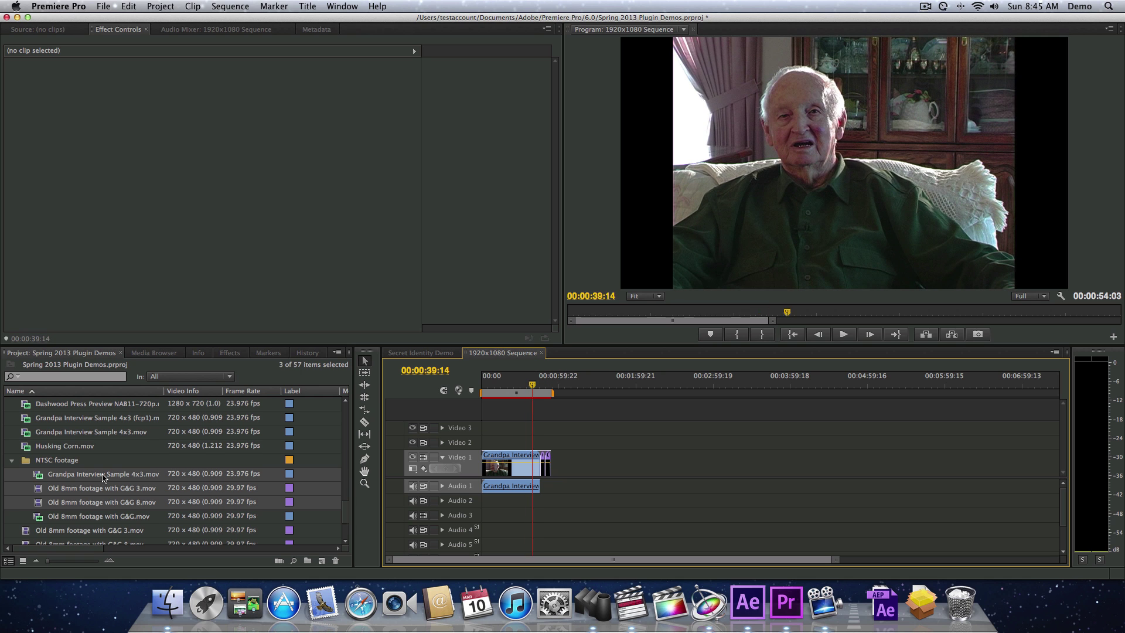
pyautogui.scroll(-3, 102, 478)
pyautogui.scroll(5, 102, 478)
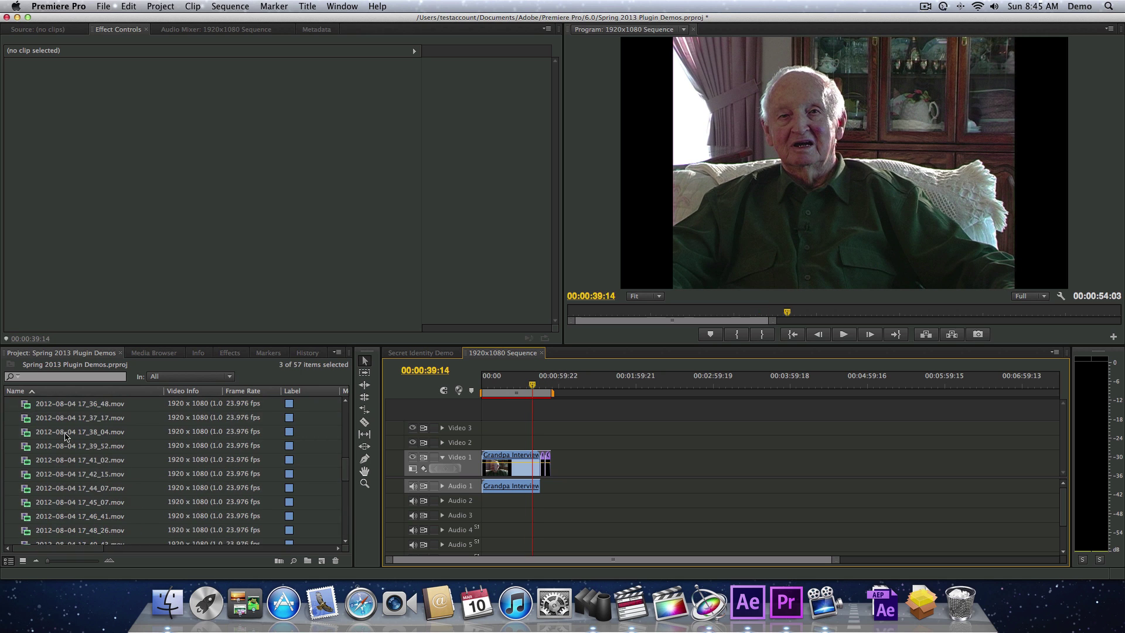
pyautogui.moveTo(28, 435); pyautogui.dragTo(593, 464)
pyautogui.moveTo(593, 380); pyautogui.dragTo(538, 378)
pyautogui.click(532, 384)
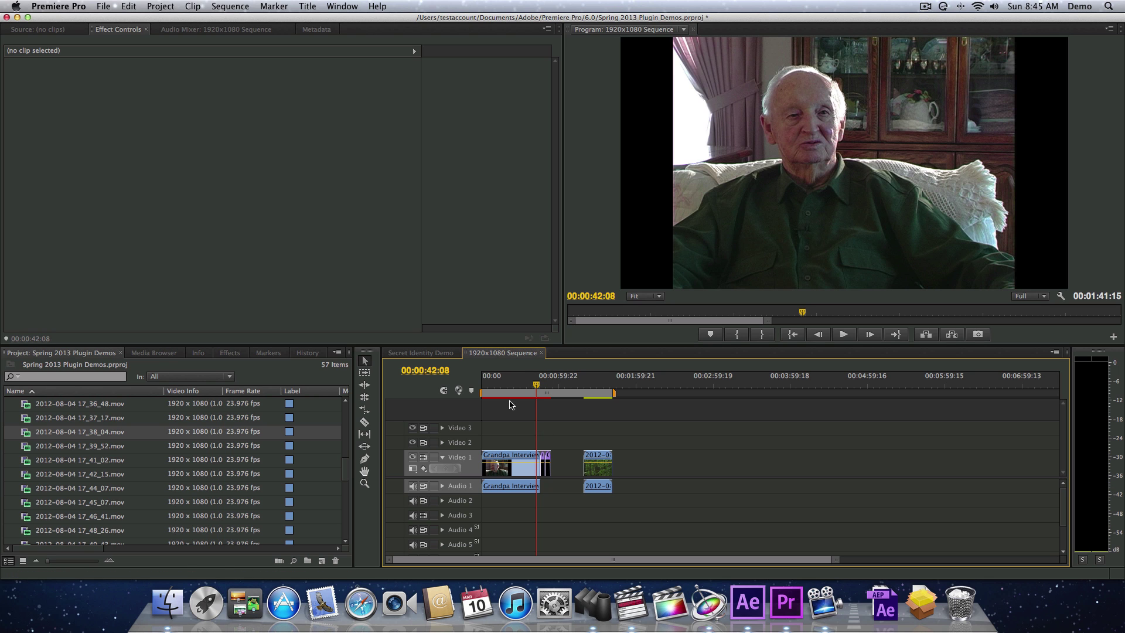
# Step: Apply the Dashwood Editor Essentials 4x3 to 16x9 effect to the Grandpa interview clip and bring its parameters into view
pyautogui.click(234, 354)
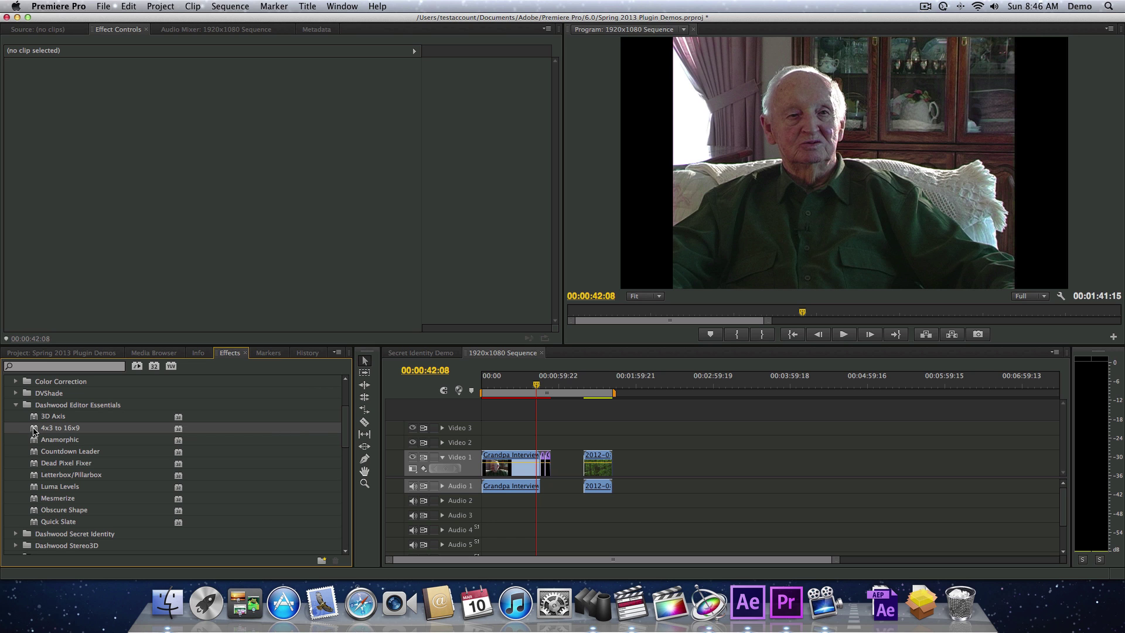
pyautogui.moveTo(33, 432); pyautogui.dragTo(518, 465)
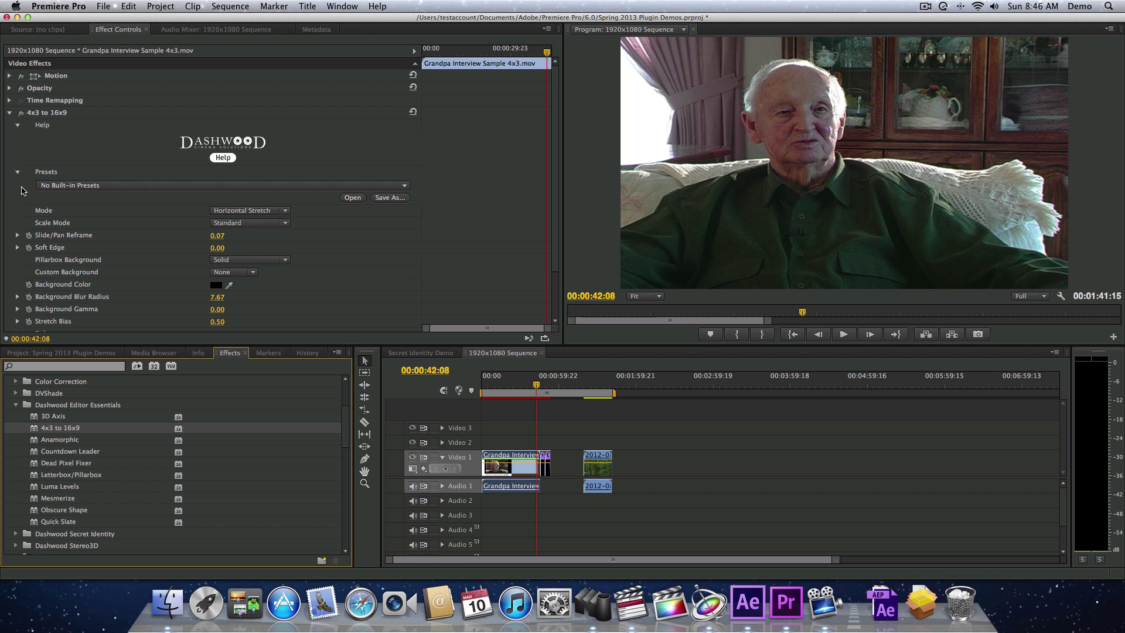
pyautogui.scroll(-3, 23, 191)
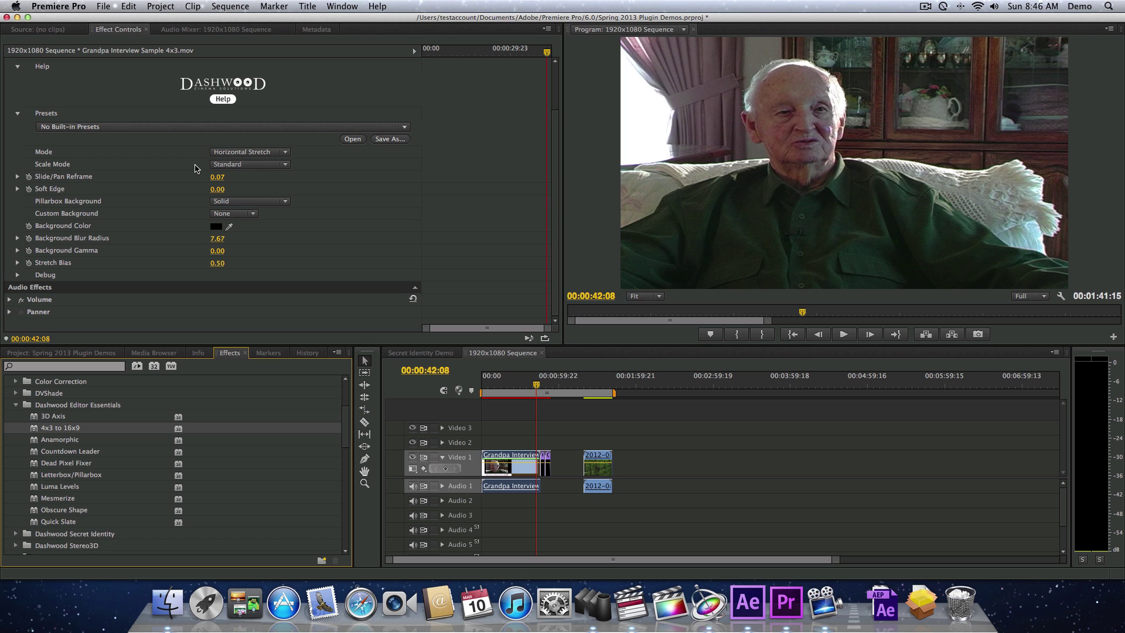
# Step: Switch to After Effects and review the size, pixel aspect ratio and frame rate settings of Comp 1
pyautogui.press('super+Tab')
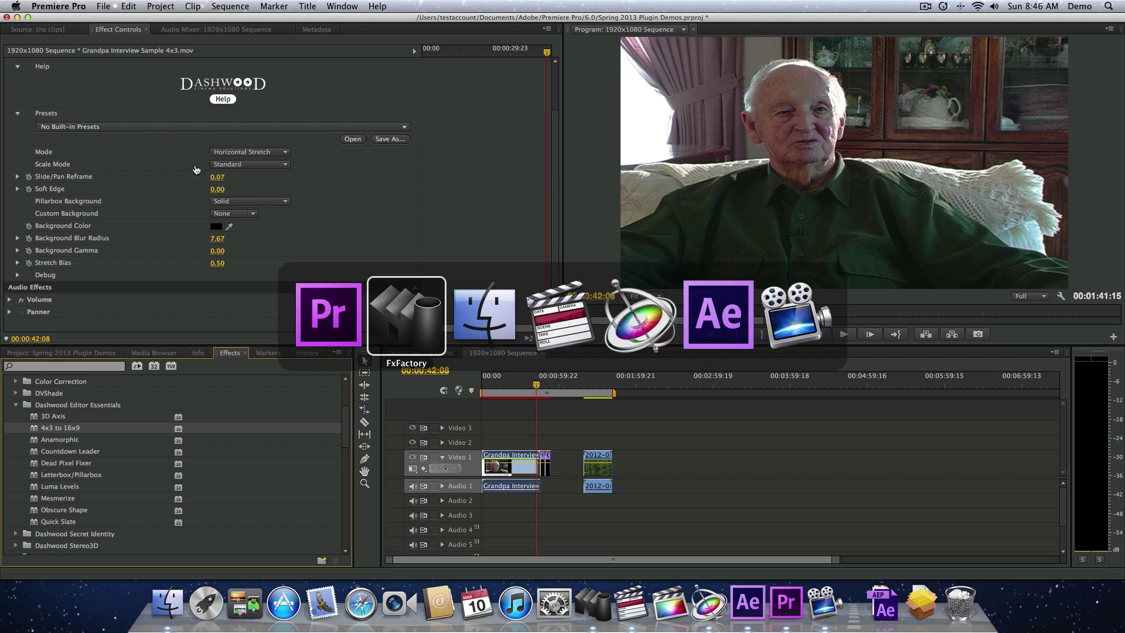
pyautogui.click(729, 314)
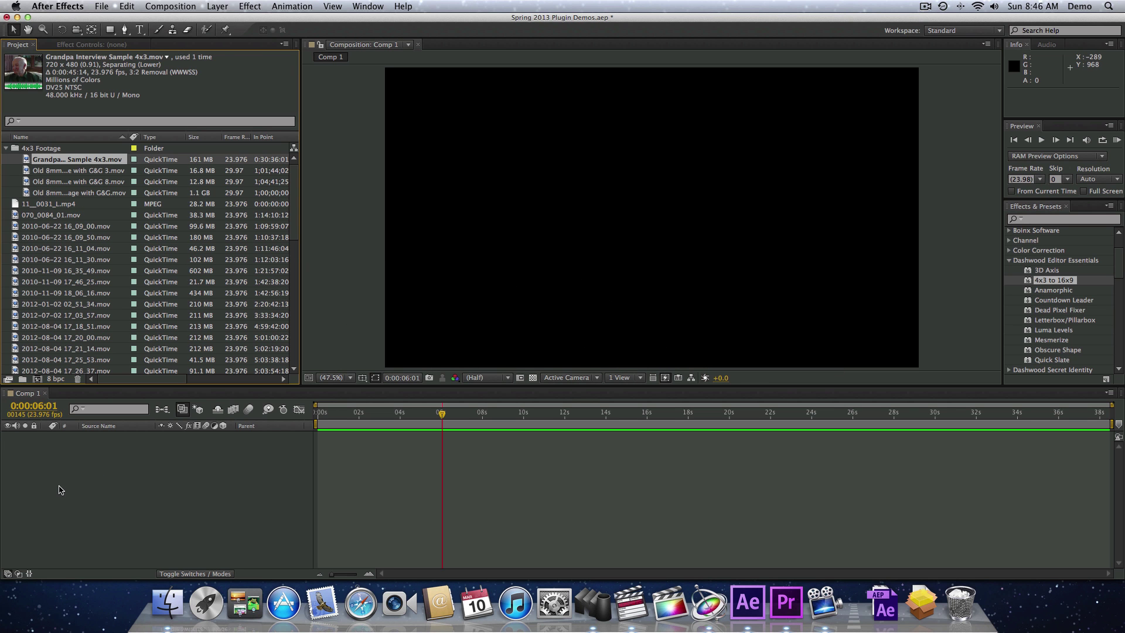
pyautogui.click(61, 489)
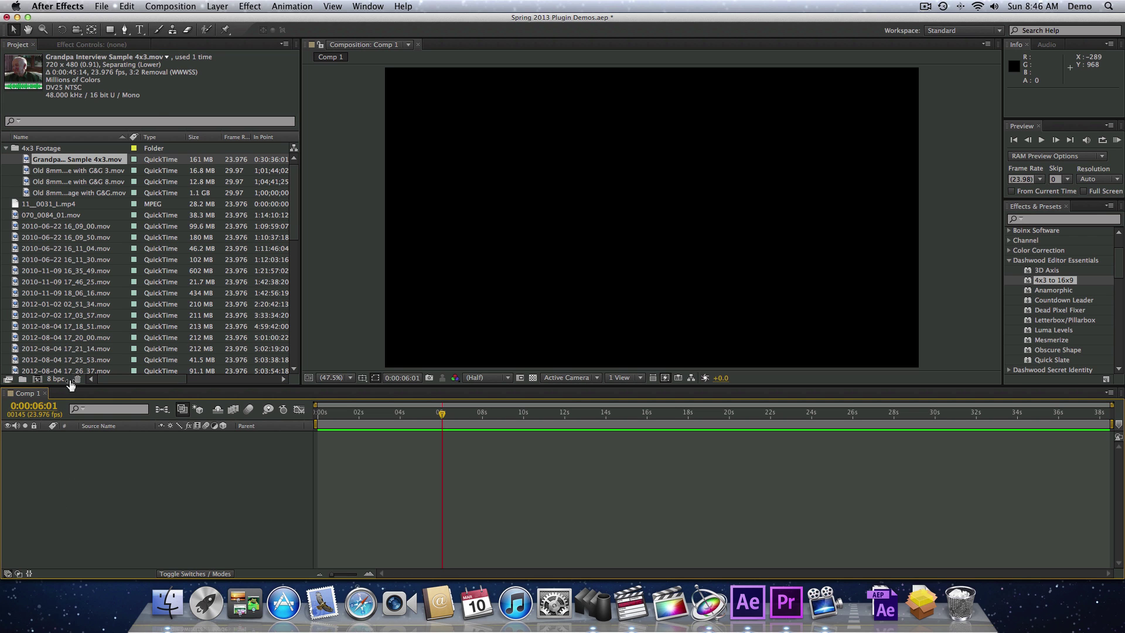
pyautogui.click(170, 8)
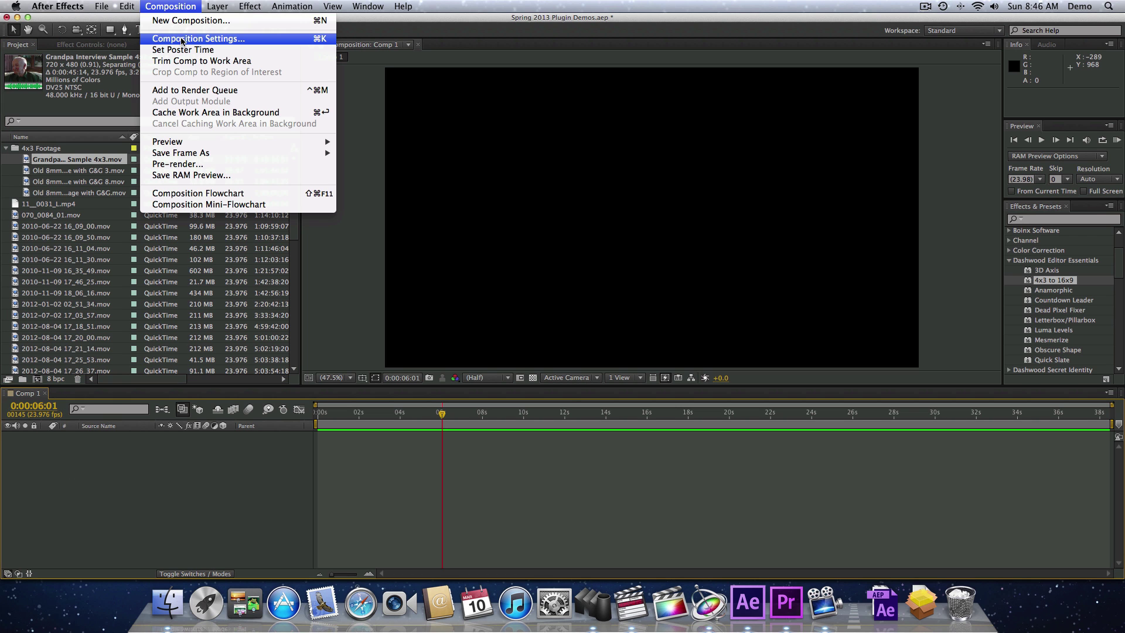
pyautogui.click(182, 39)
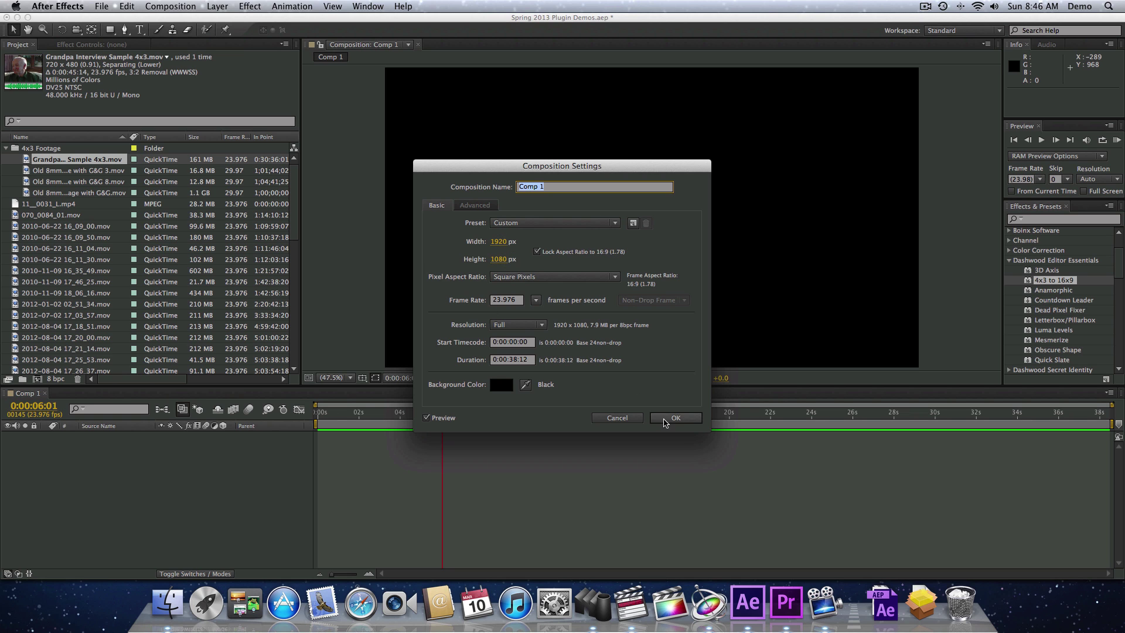
pyautogui.click(685, 421)
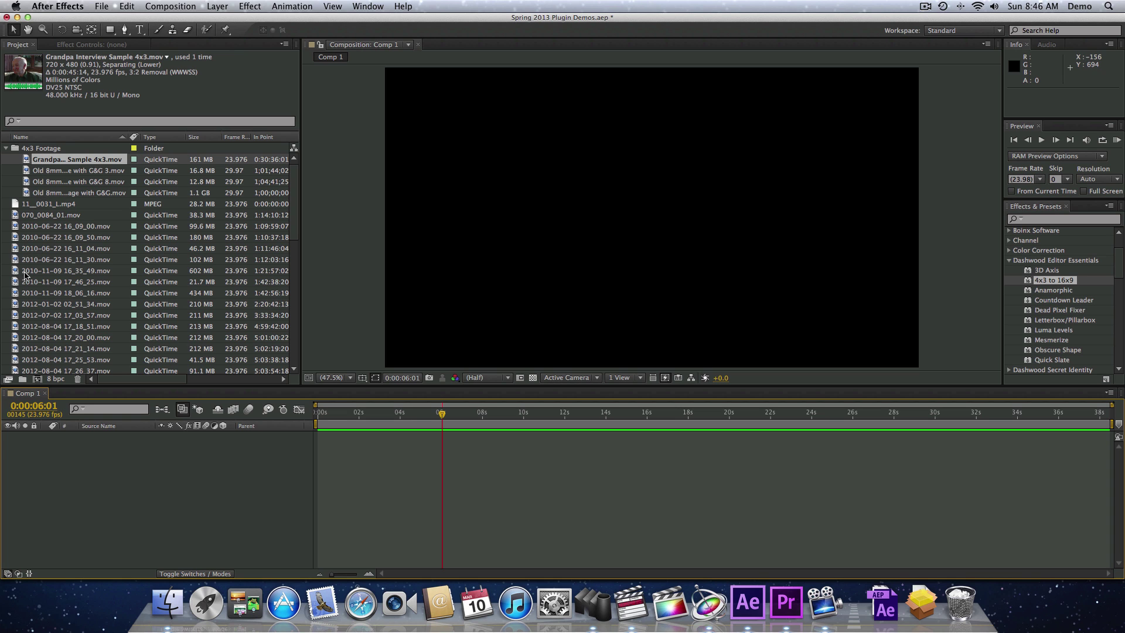
pyautogui.click(23, 283)
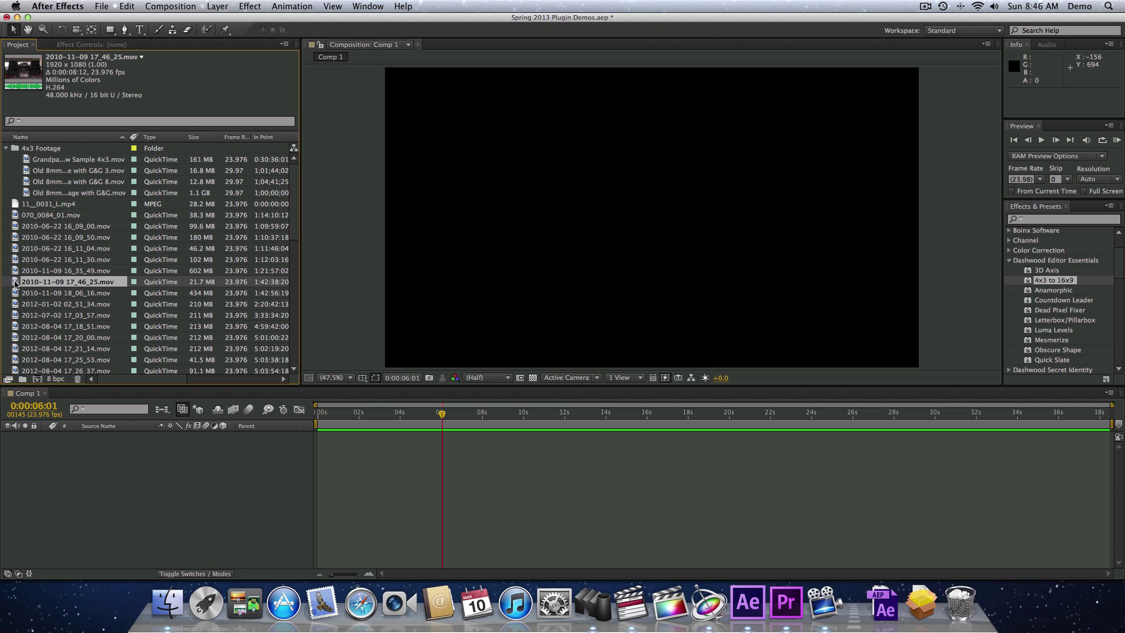
pyautogui.moveTo(16, 283); pyautogui.dragTo(38, 476)
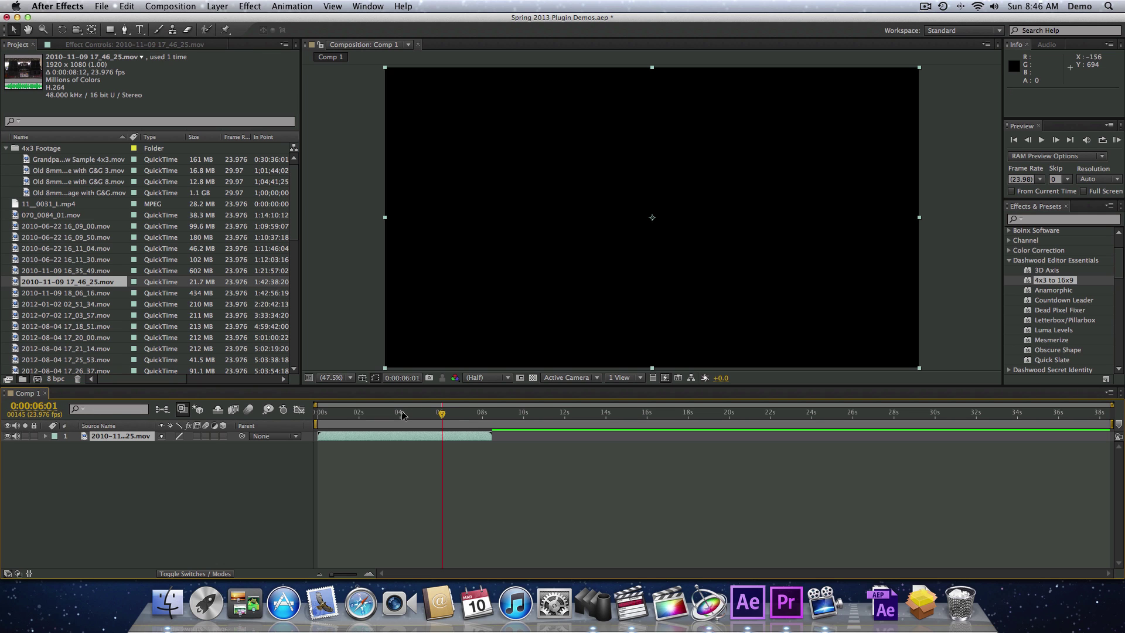
pyautogui.click(402, 414)
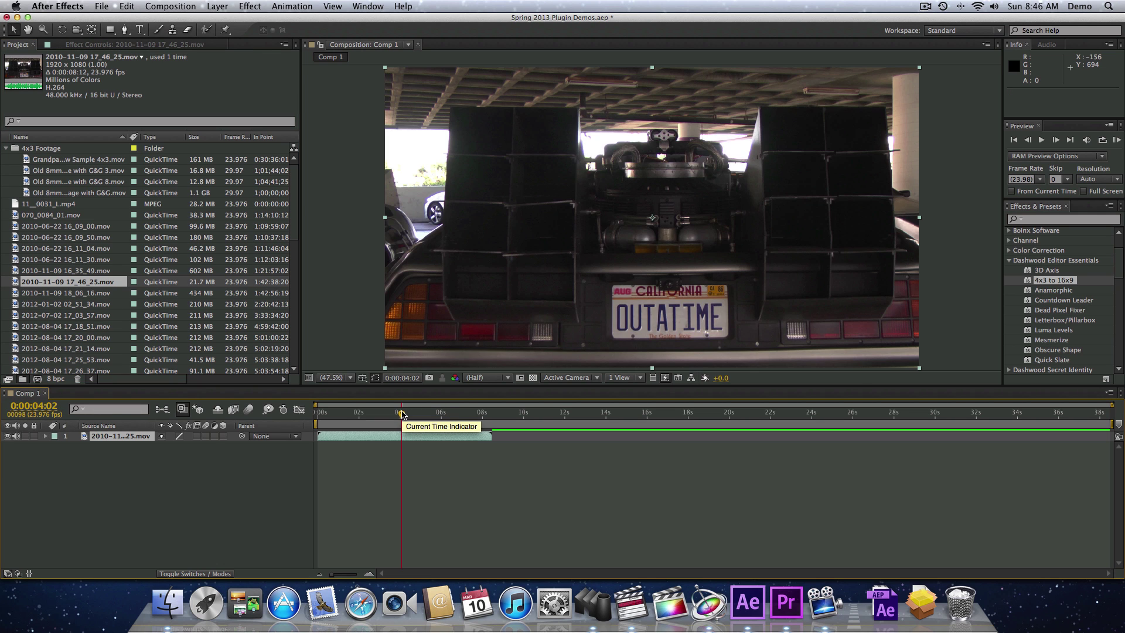
pyautogui.moveTo(402, 414); pyautogui.dragTo(384, 414)
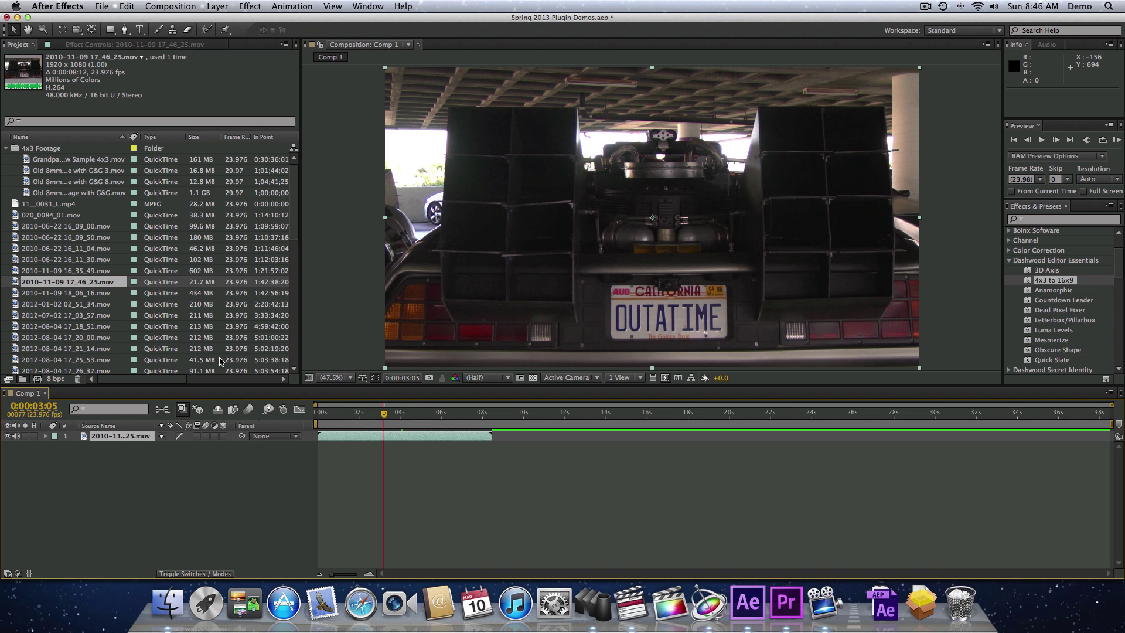
# Step: Add Old 8mm footage with G&G 3.mov as the uppermost layer of Comp 1 and shift it to start at 0:00:08:00
pyautogui.click(497, 406)
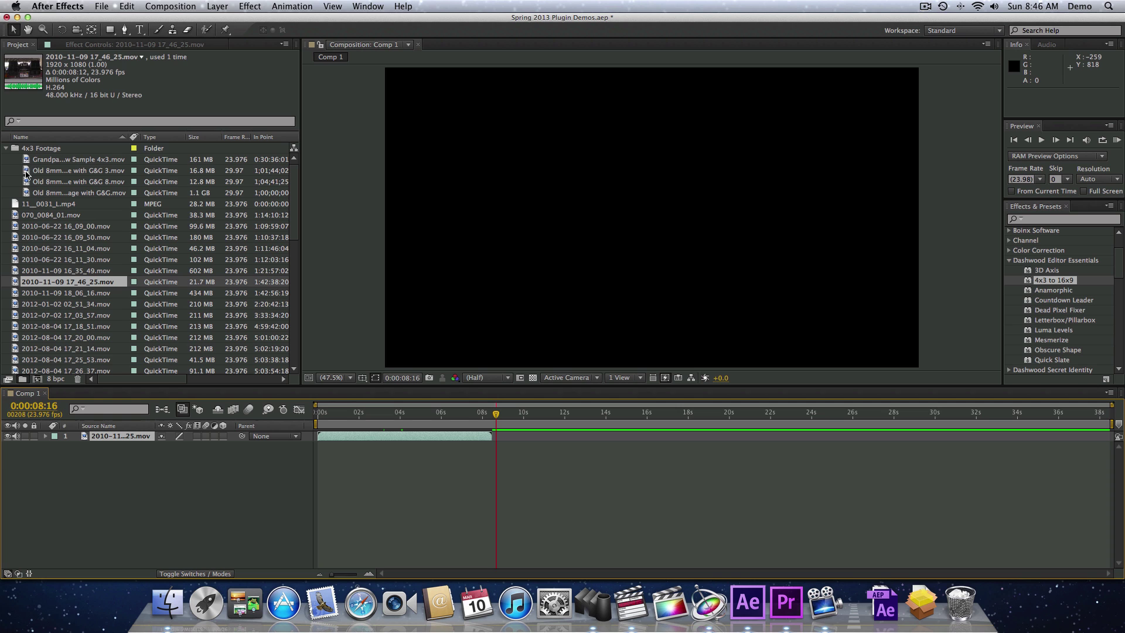
pyautogui.click(26, 171)
pyautogui.moveTo(26, 171); pyautogui.dragTo(83, 435)
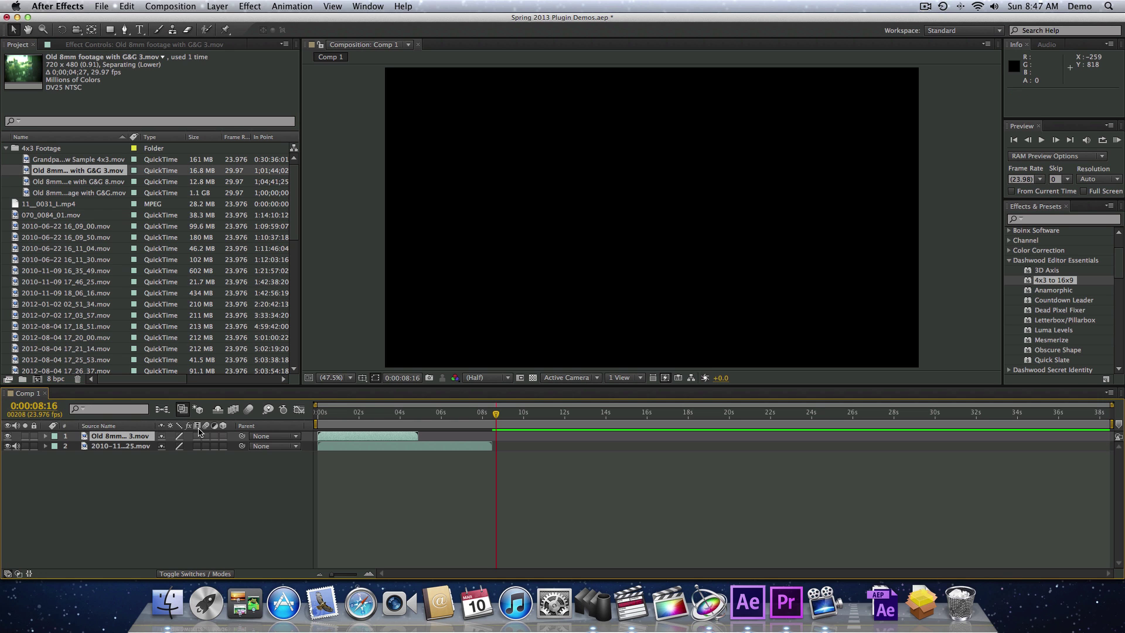
pyautogui.moveTo(416, 436); pyautogui.dragTo(583, 437)
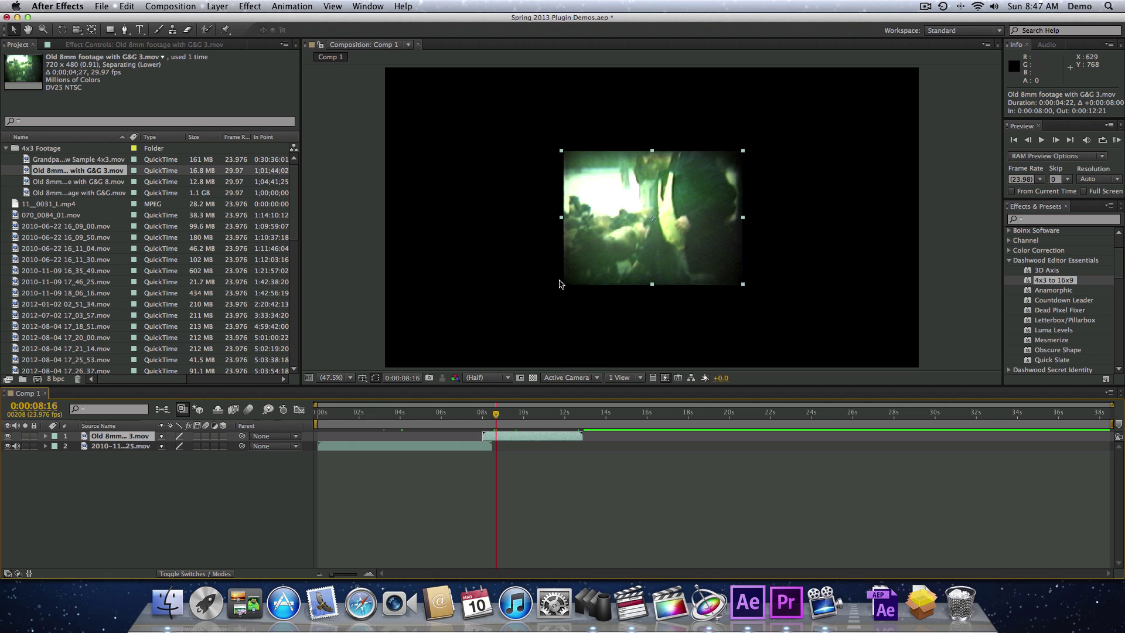
# Step: Scale the Old 8mm layer uniformly to 224% to fill the composition's height, and preview the footage
pyautogui.click(561, 287)
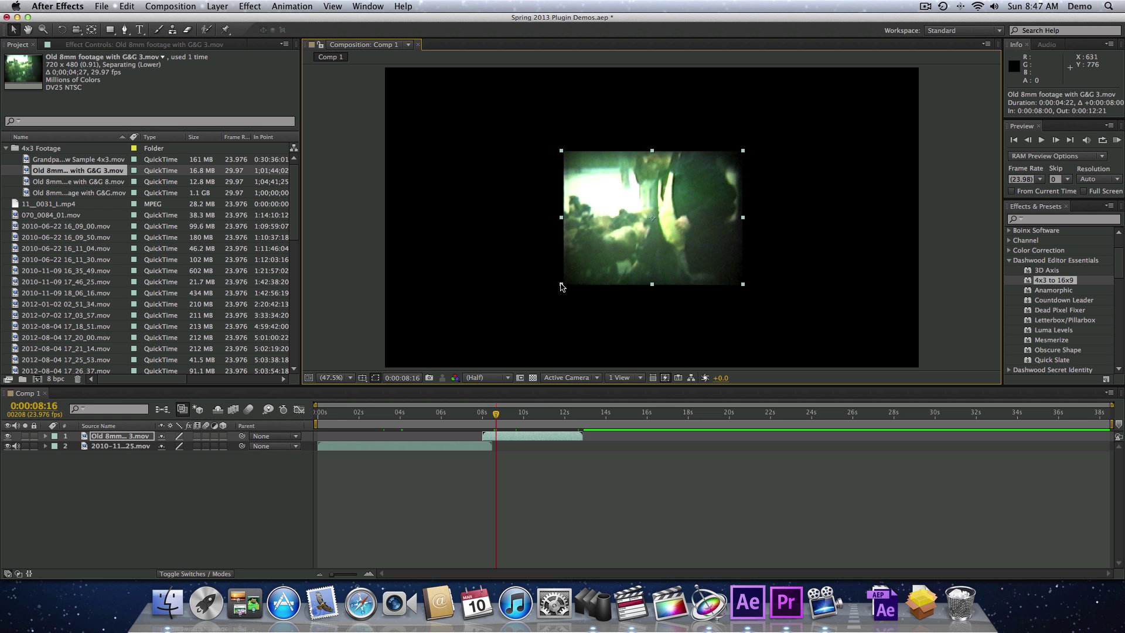
pyautogui.moveTo(561, 286); pyautogui.dragTo(449, 386)
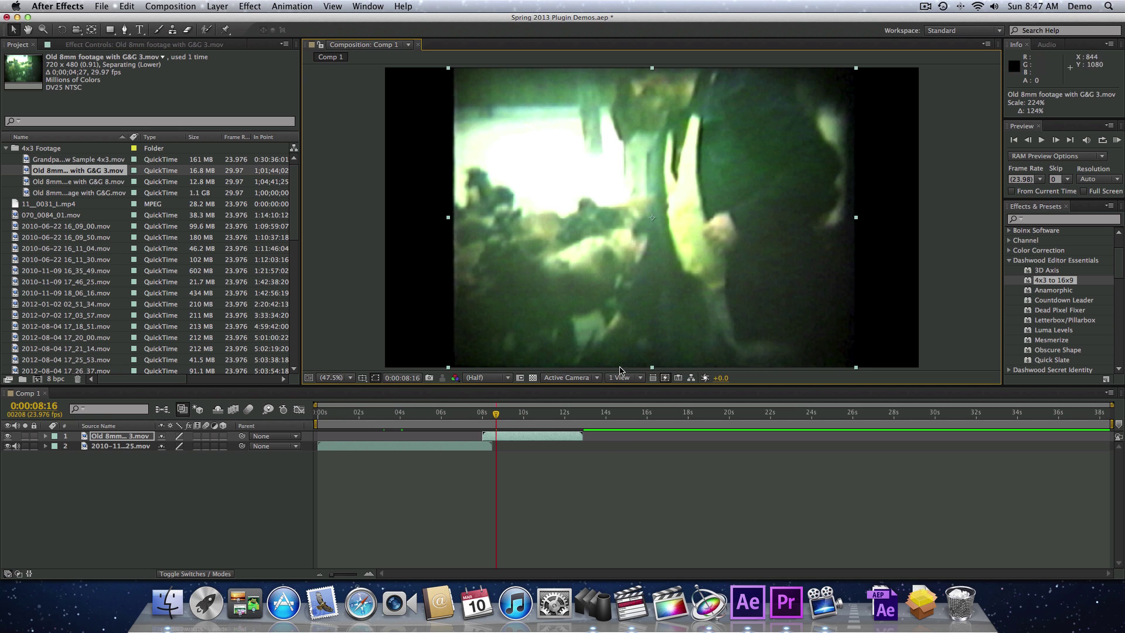
pyautogui.moveTo(516, 413); pyautogui.dragTo(542, 415)
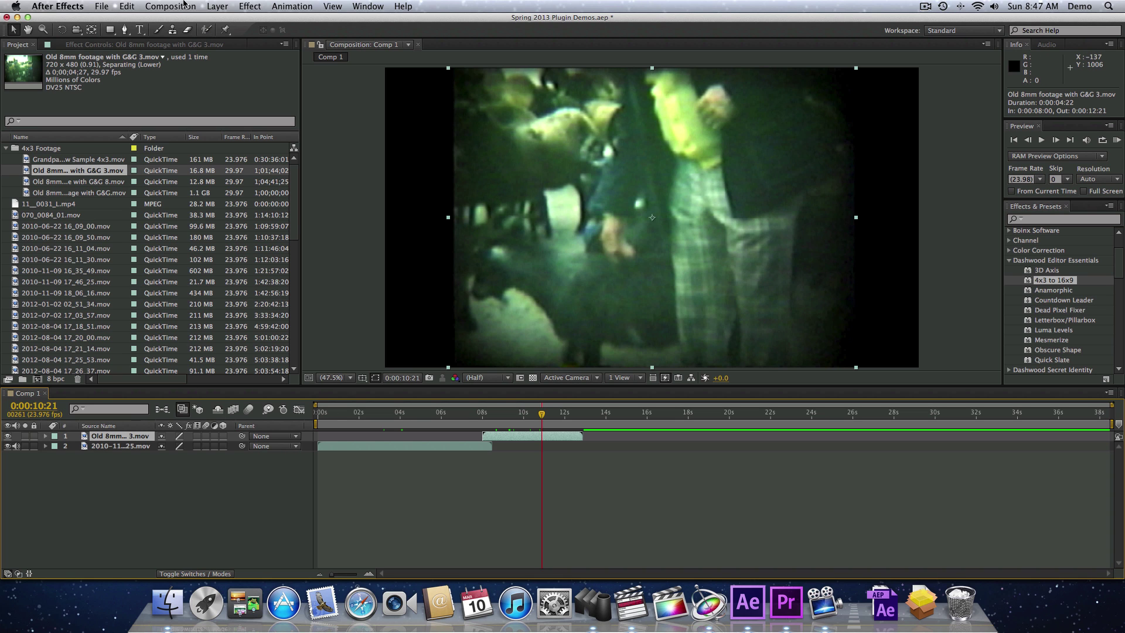
# Step: Pre-compose the Old 8mm layer with all attributes moved into the new composition, and preview the pre-composed footage
pyautogui.click(184, 5)
pyautogui.moveTo(211, 4)
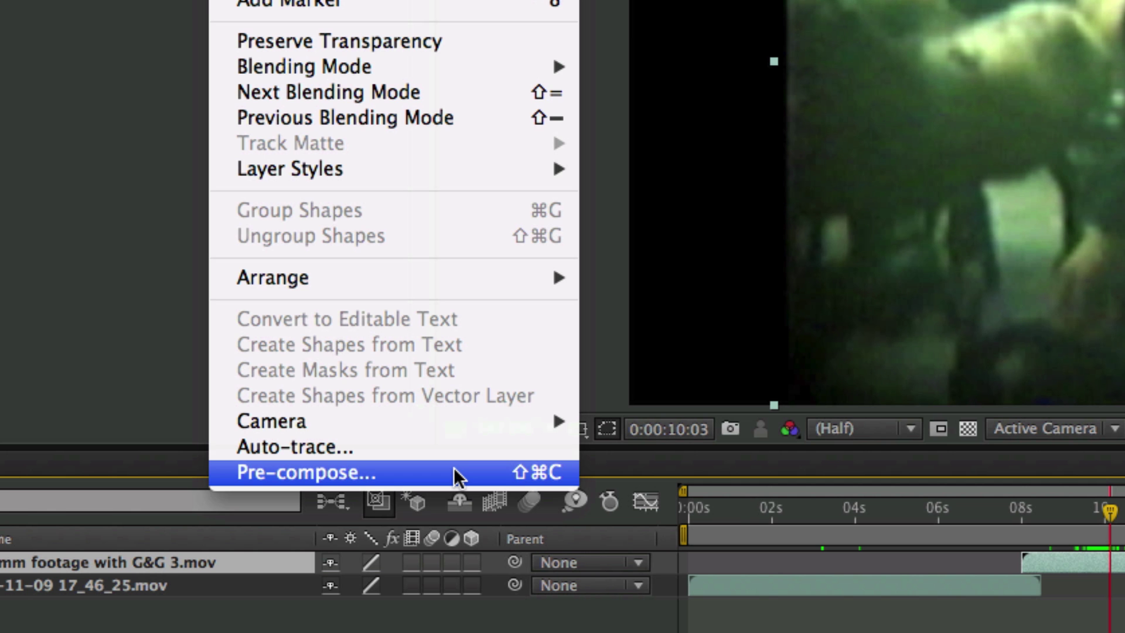
pyautogui.click(281, 400)
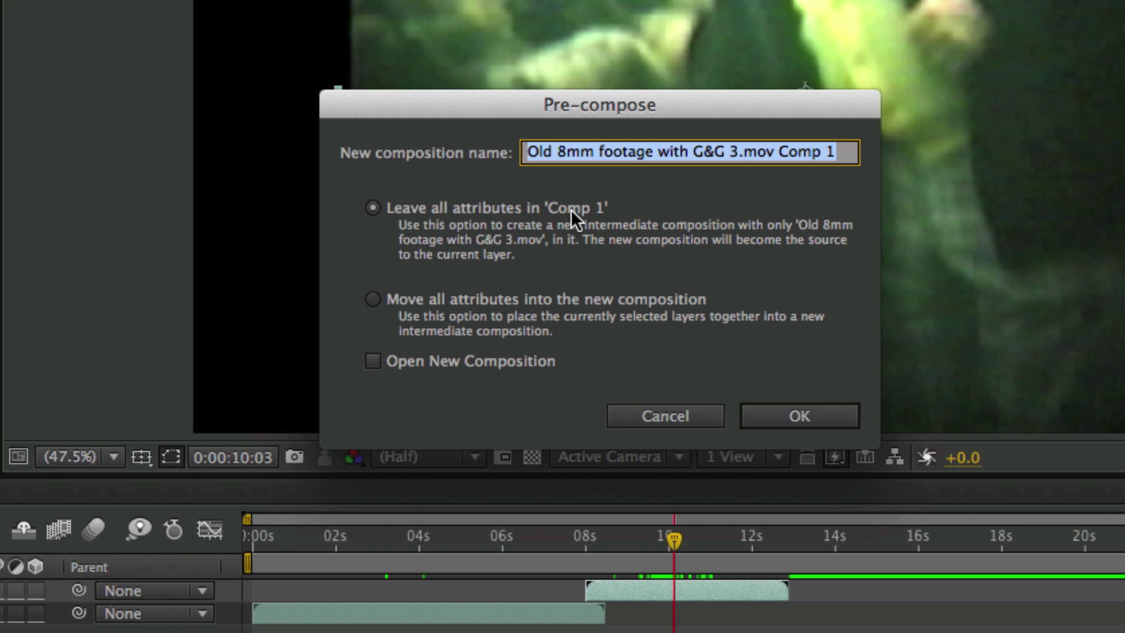
pyautogui.click(374, 300)
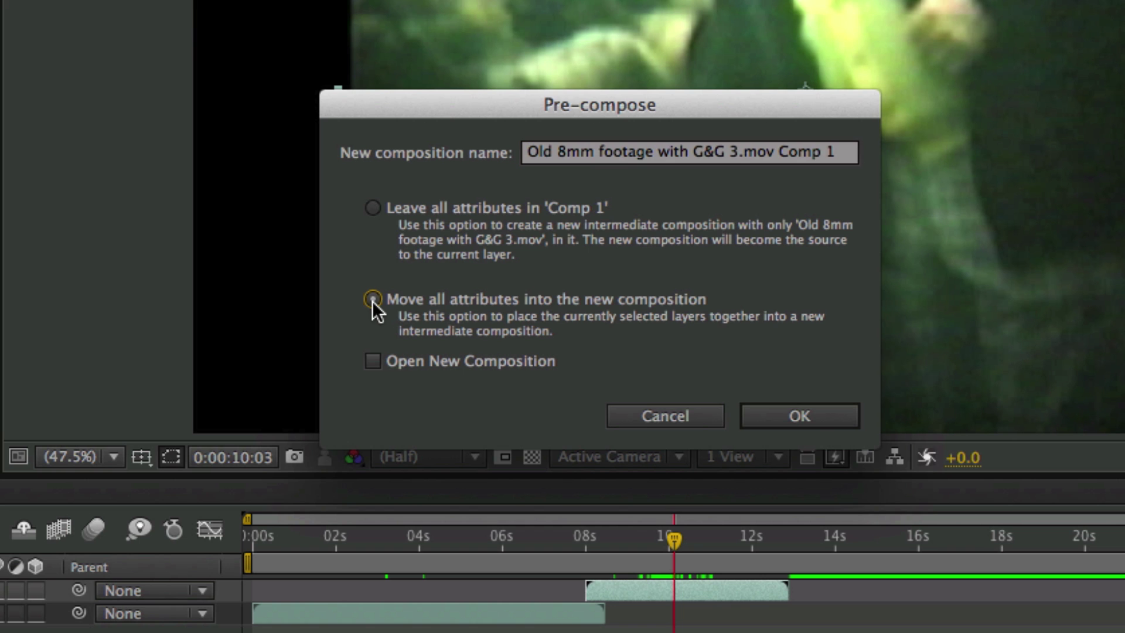
pyautogui.click(810, 414)
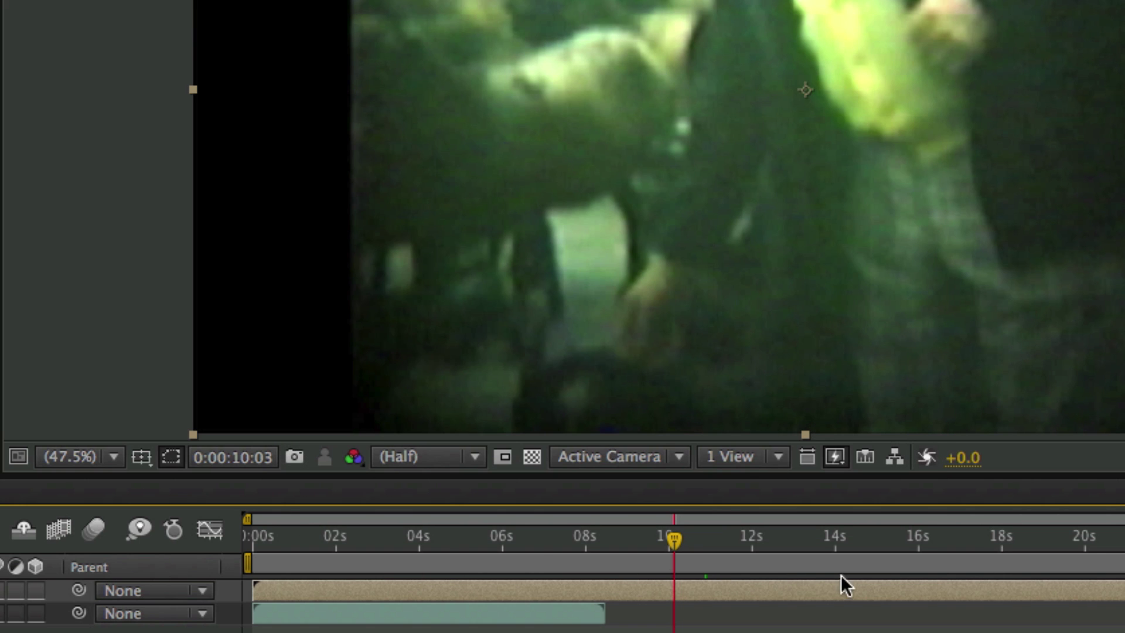
pyautogui.moveTo(610, 540); pyautogui.dragTo(704, 546)
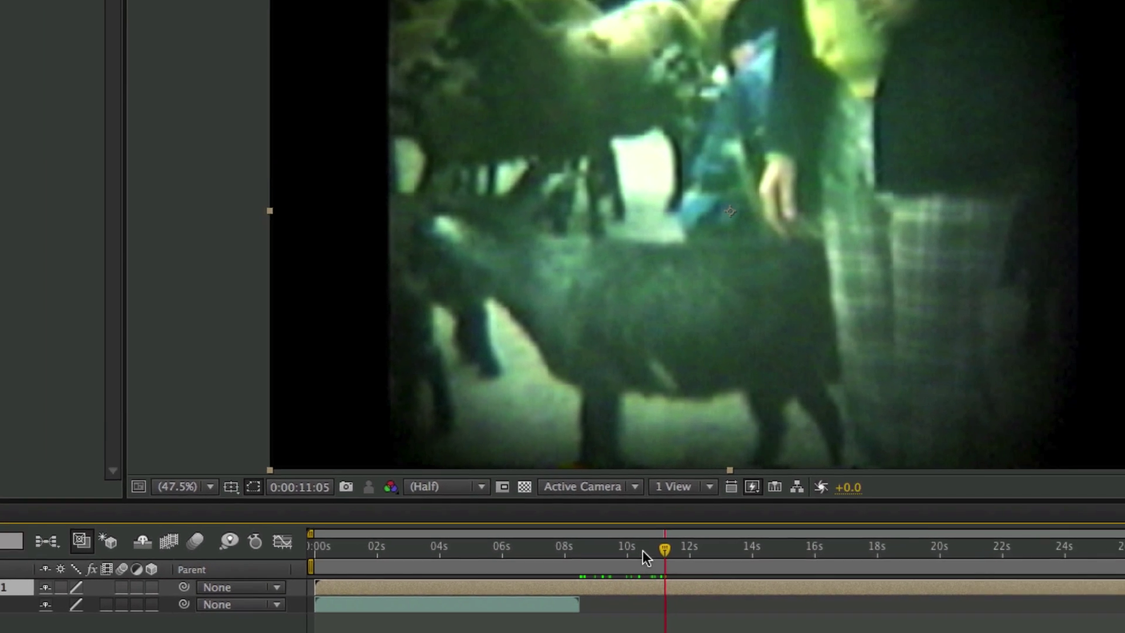
pyautogui.moveTo(642, 550); pyautogui.dragTo(611, 550)
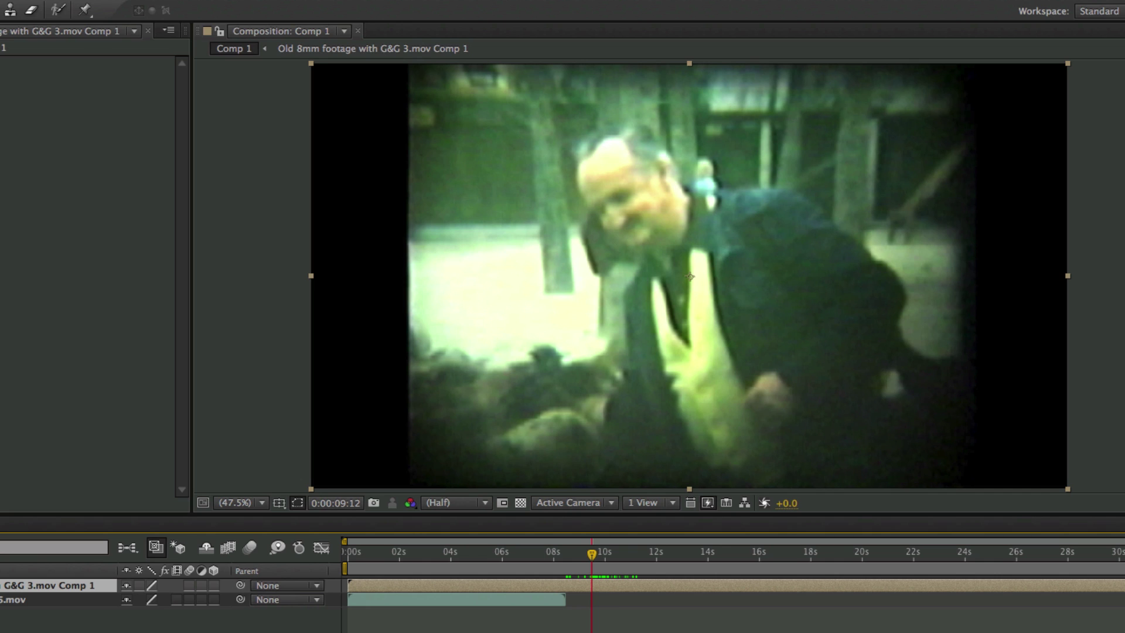
pyautogui.press('F2')
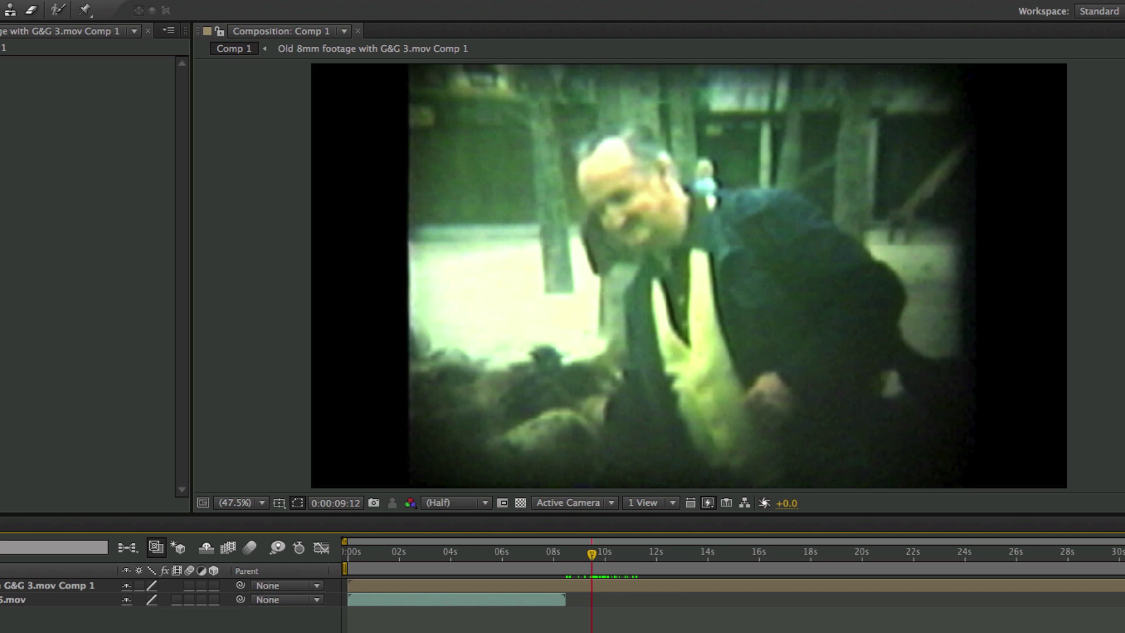
# Step: Switch to Motion, add Grandpa Interview Sample 4x3.mov to the project's group, and preview the footage with the file preview's audio muted
pyautogui.press('super+Tab')
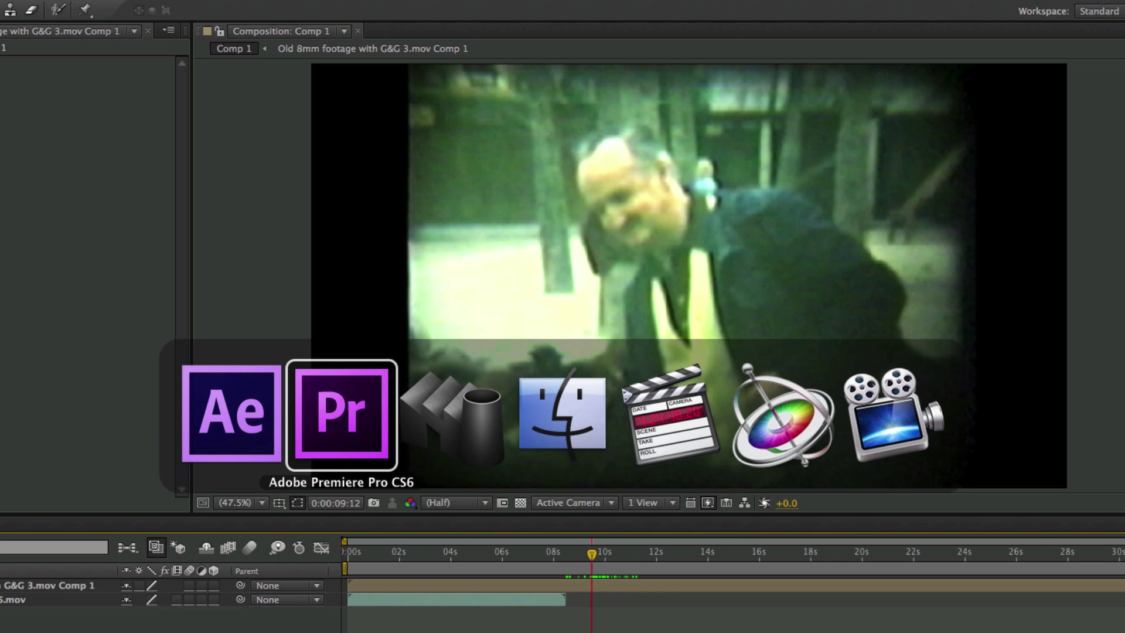
pyautogui.press('super+Tab')
pyautogui.press('super+Tab')
pyautogui.press('super+Tab')
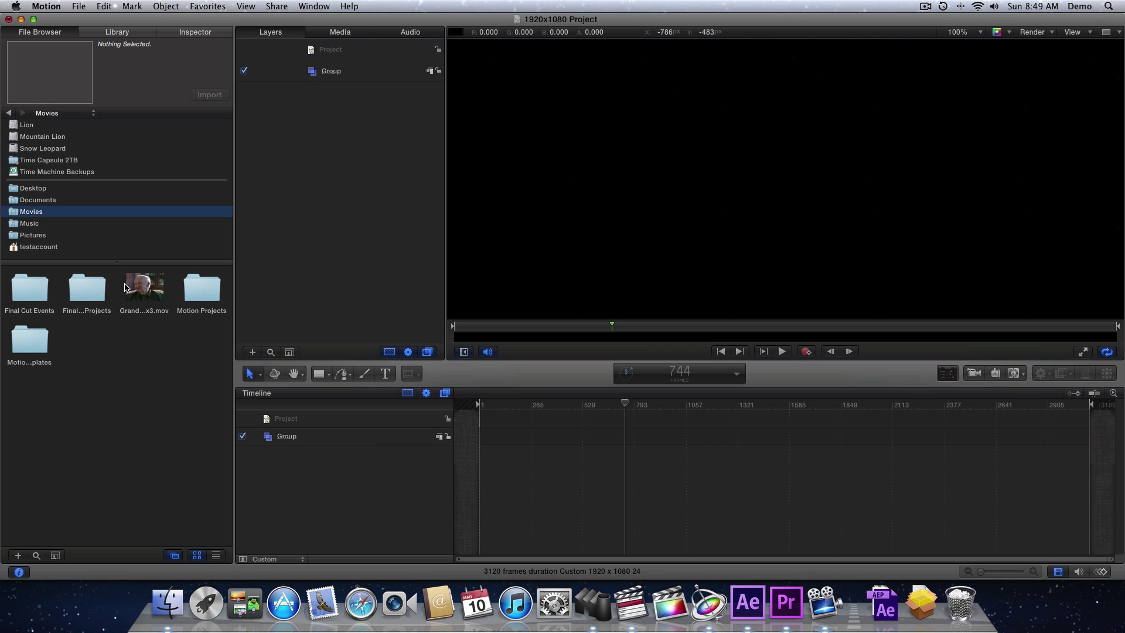
pyautogui.click(125, 287)
pyautogui.moveTo(136, 290); pyautogui.dragTo(341, 437)
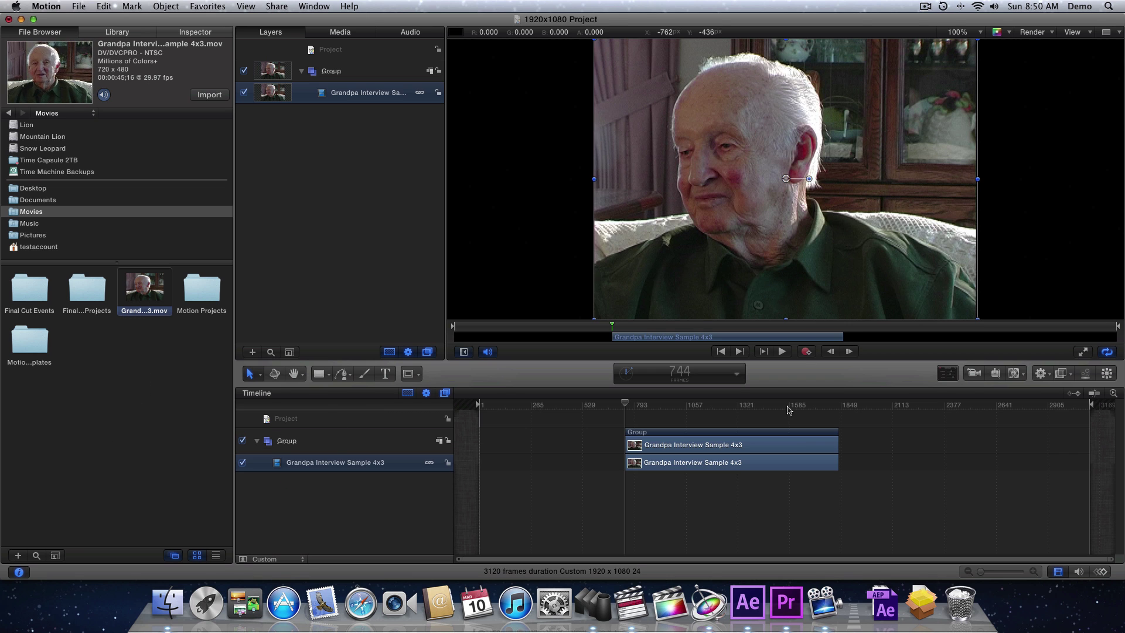
pyautogui.moveTo(789, 410); pyautogui.dragTo(764, 405)
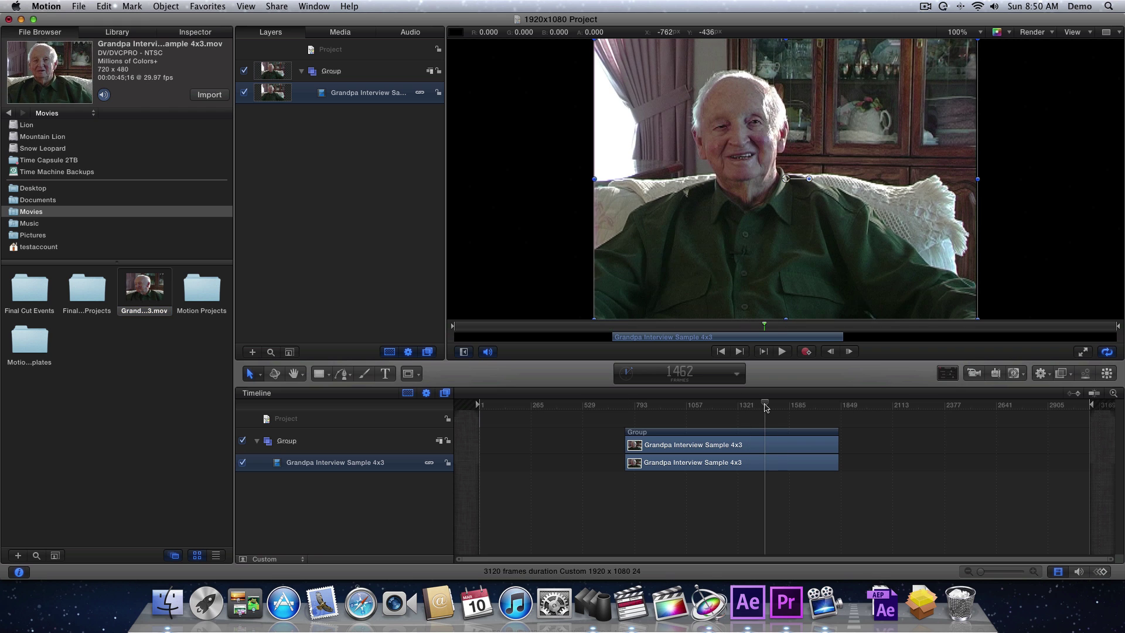
pyautogui.click(104, 94)
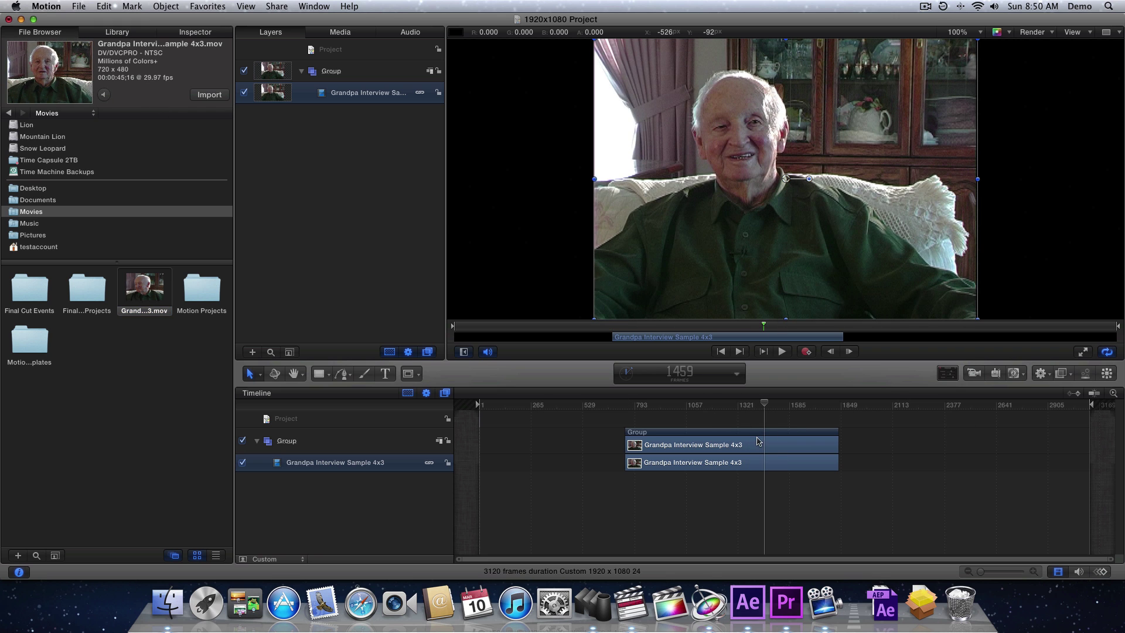
# Step: Apply the Dashwood Editor Essentials 4x3 to 16x9 filter to the group containing the interview clip rather than to the clip itself
pyautogui.click(308, 443)
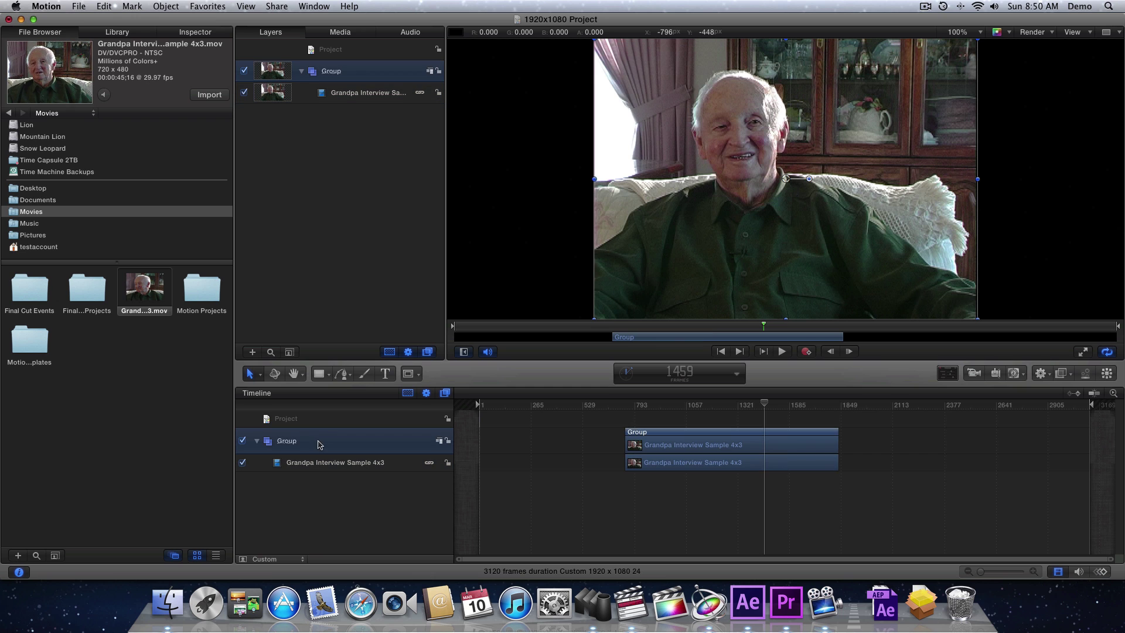
pyautogui.click(117, 32)
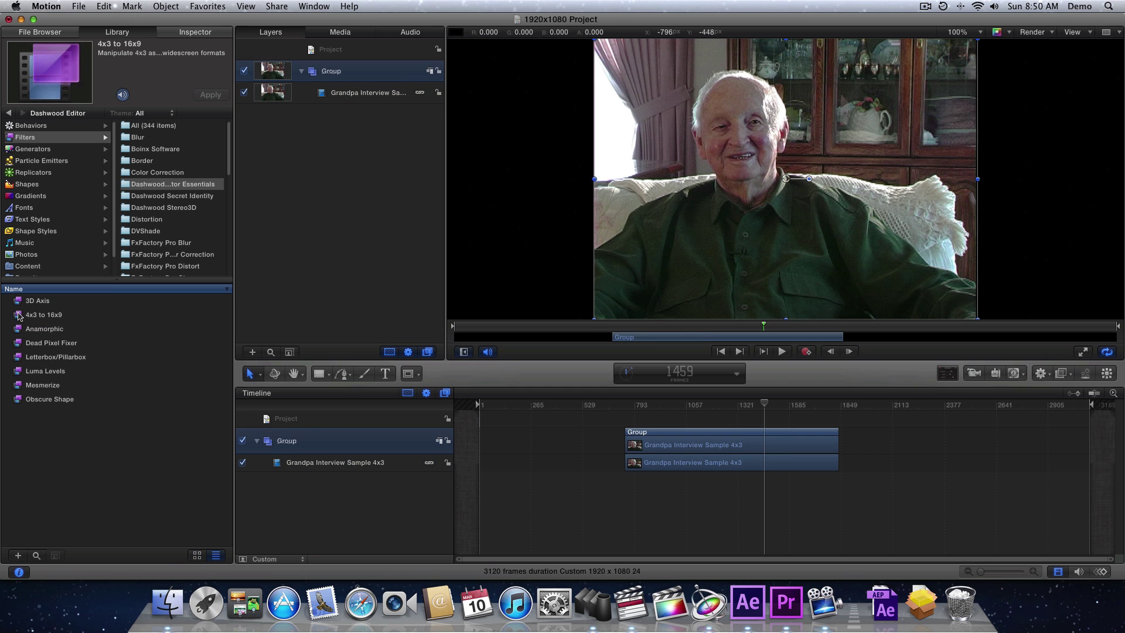
pyautogui.moveTo(18, 317); pyautogui.dragTo(334, 442)
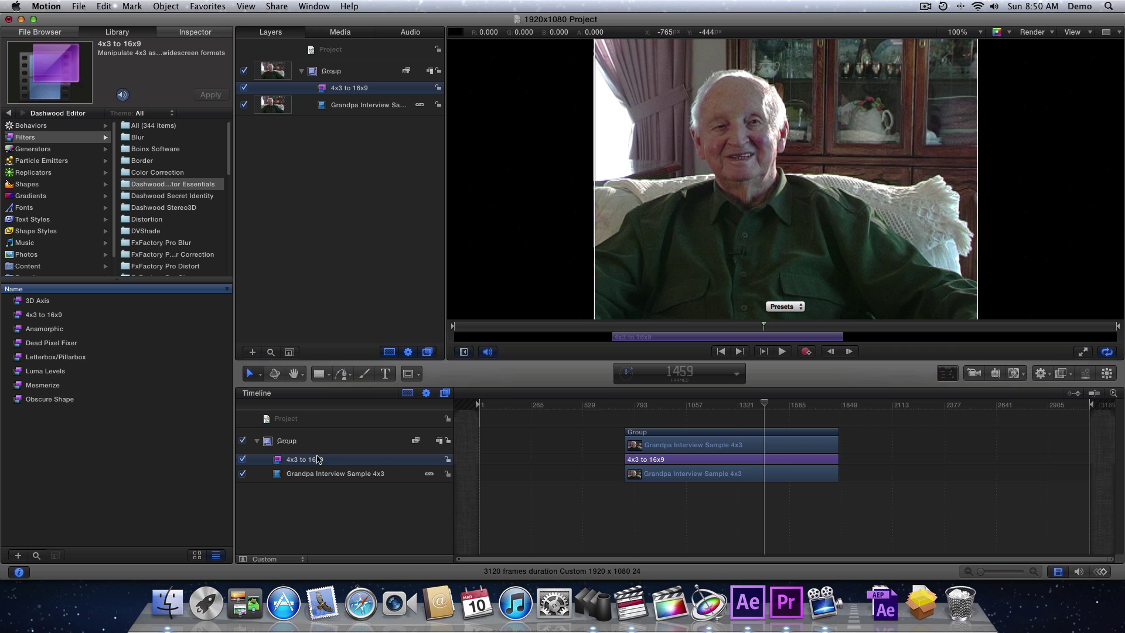
pyautogui.click(349, 477)
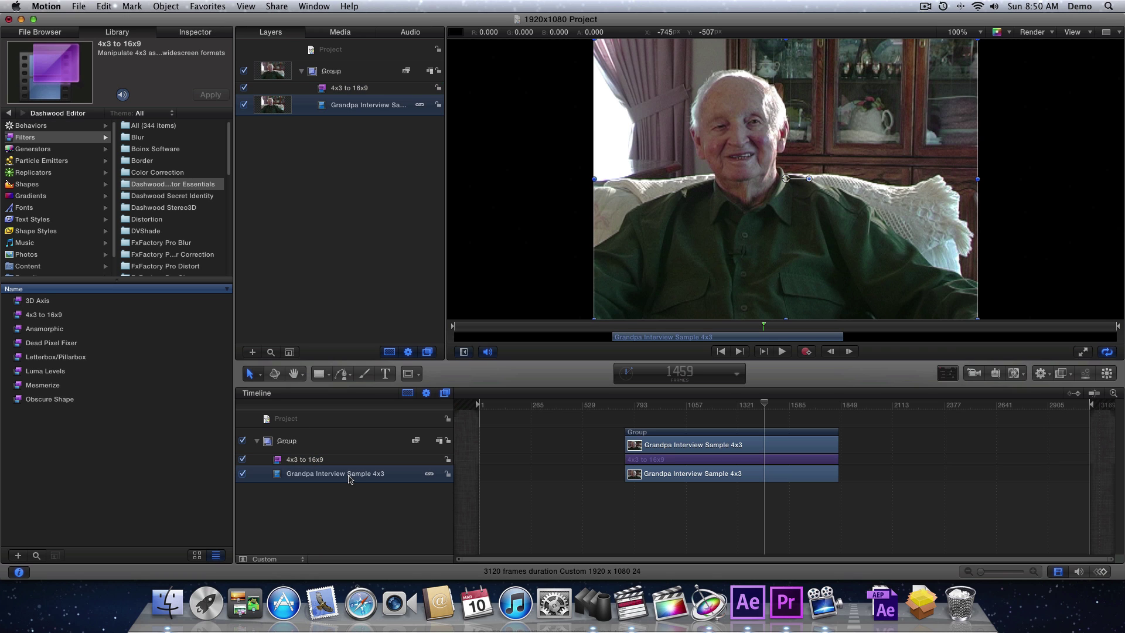
pyautogui.click(335, 509)
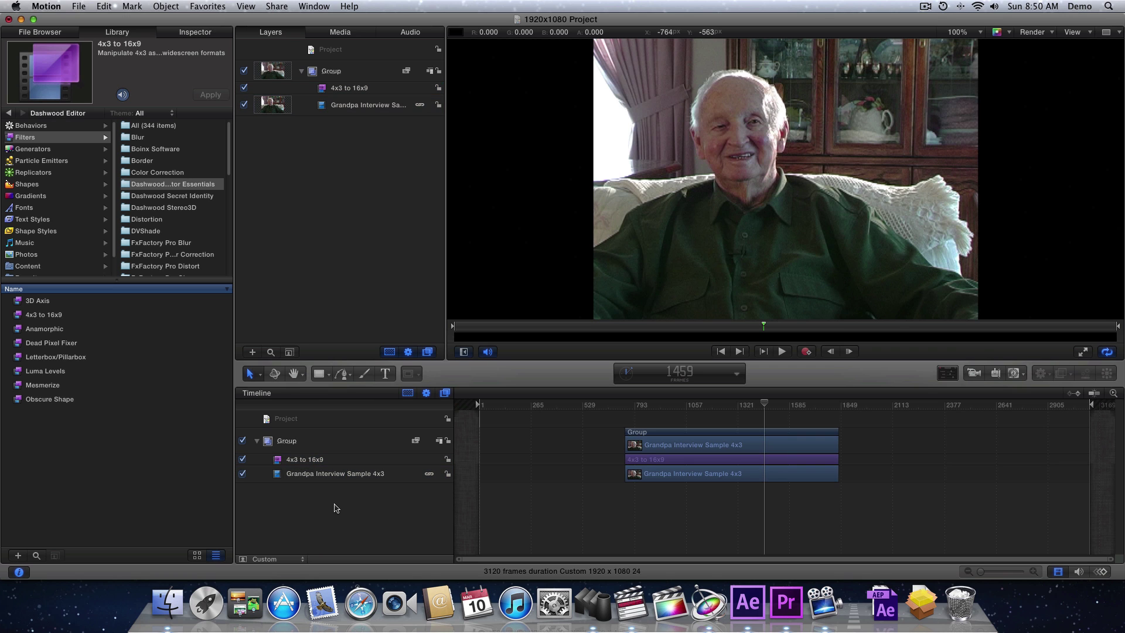
# Step: Switch to Final Cut Pro and locate the Grandpa Interview Sample 4x3 clip in the 4x3 Footage bin
pyautogui.press('super+Tab')
pyautogui.press('super+Tab')
pyautogui.press('super+Tab')
pyautogui.press('super+Tab')
pyautogui.press('super+Tab')
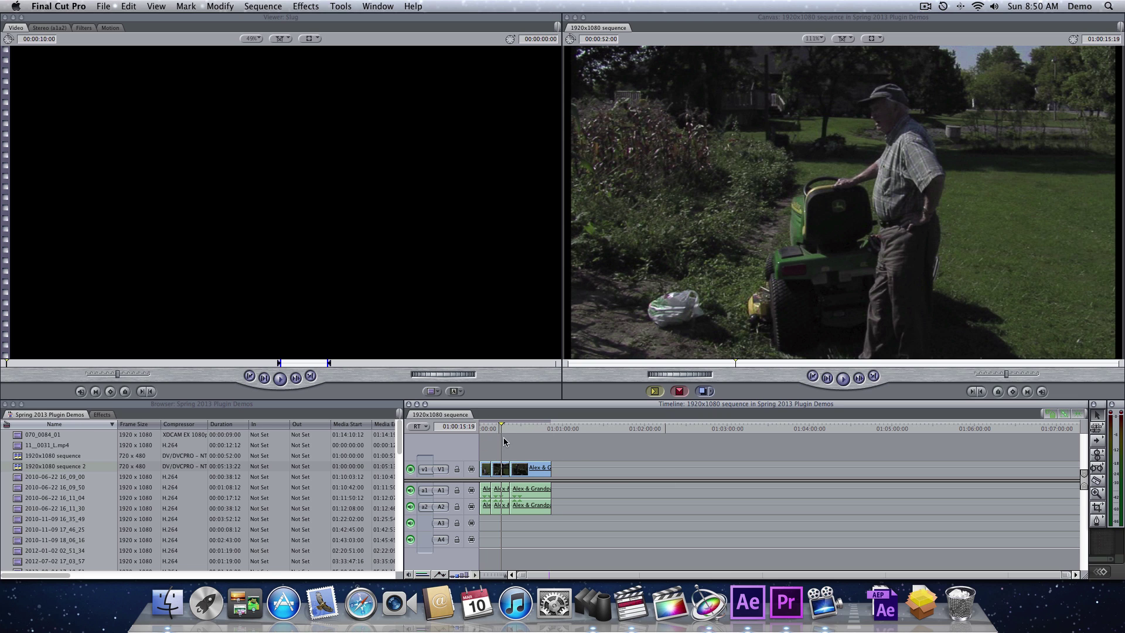
pyautogui.click(174, 458)
pyautogui.press('Down')
pyautogui.press('Down')
pyautogui.press('Down')
pyautogui.press('Down')
pyautogui.press('Down')
pyautogui.press('Down')
pyautogui.press('Down')
pyautogui.press('Down')
pyautogui.press('Down')
pyautogui.press('Down')
pyautogui.press('Down')
pyautogui.press('Down')
pyautogui.press('Down')
pyautogui.press('Down')
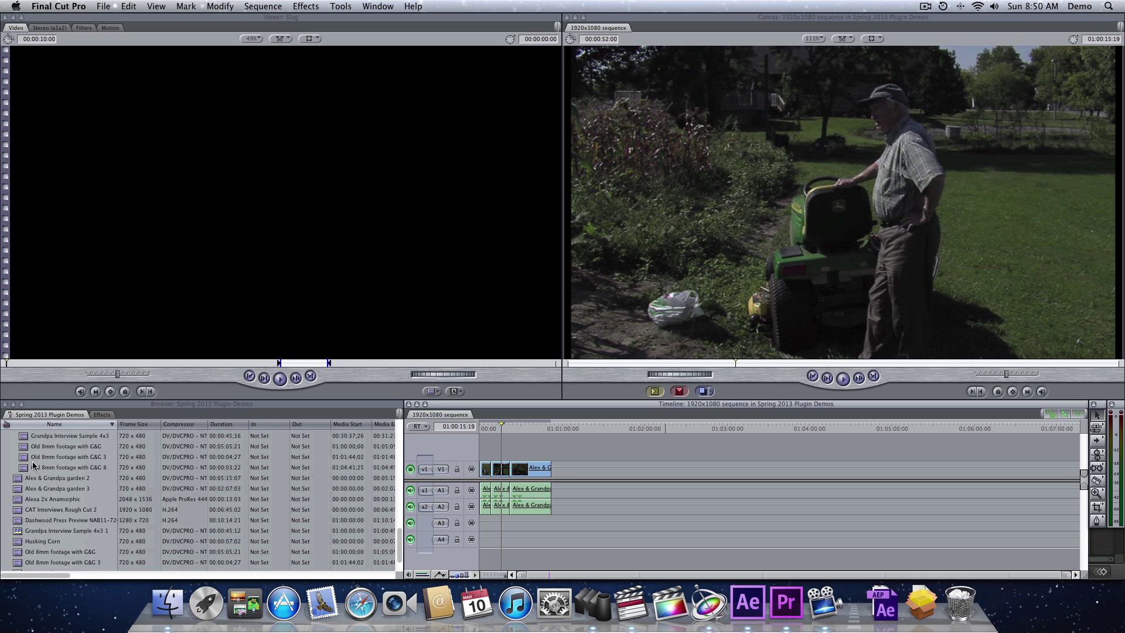
pyautogui.click(26, 472)
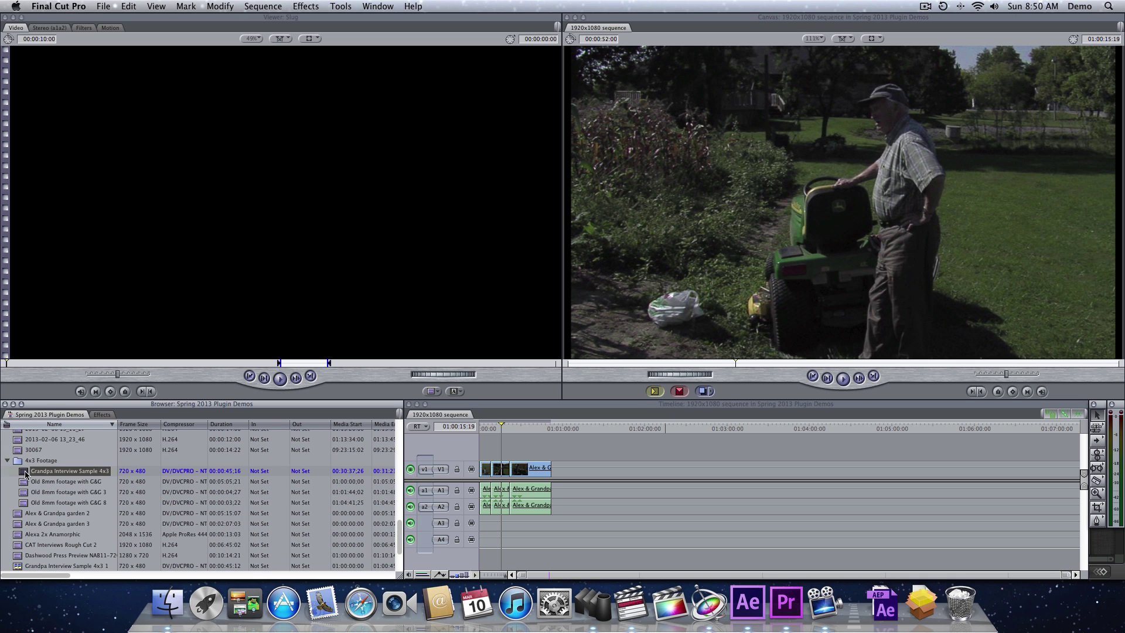
# Step: Check the Always scale clips to sequence size option in the user preferences for editing, and accept the settings
pyautogui.click(49, 4)
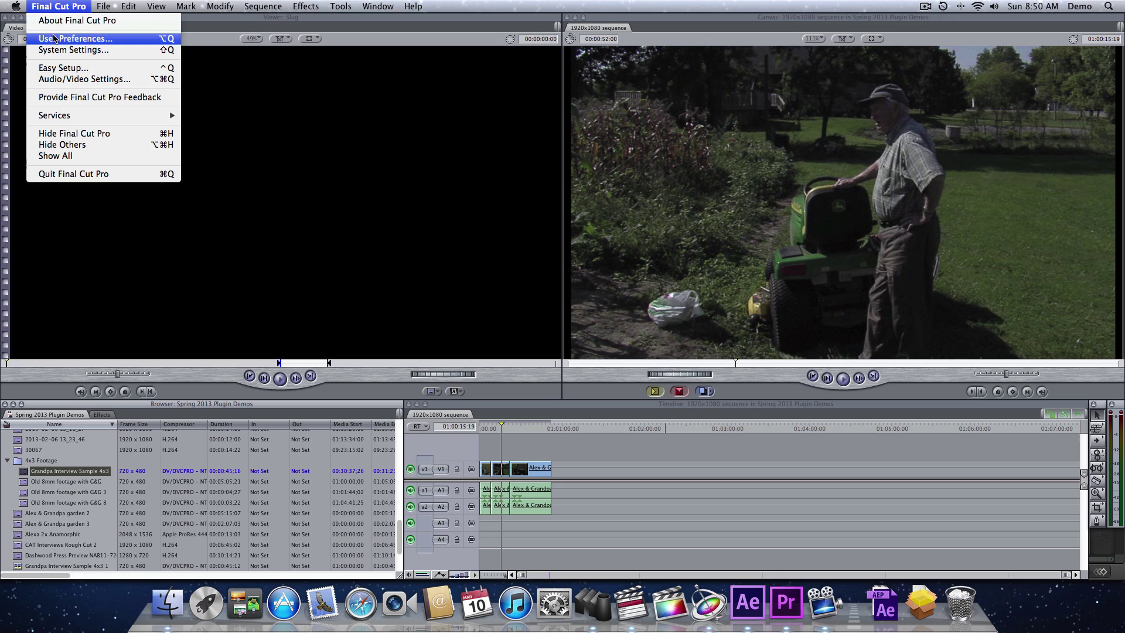
pyautogui.click(54, 38)
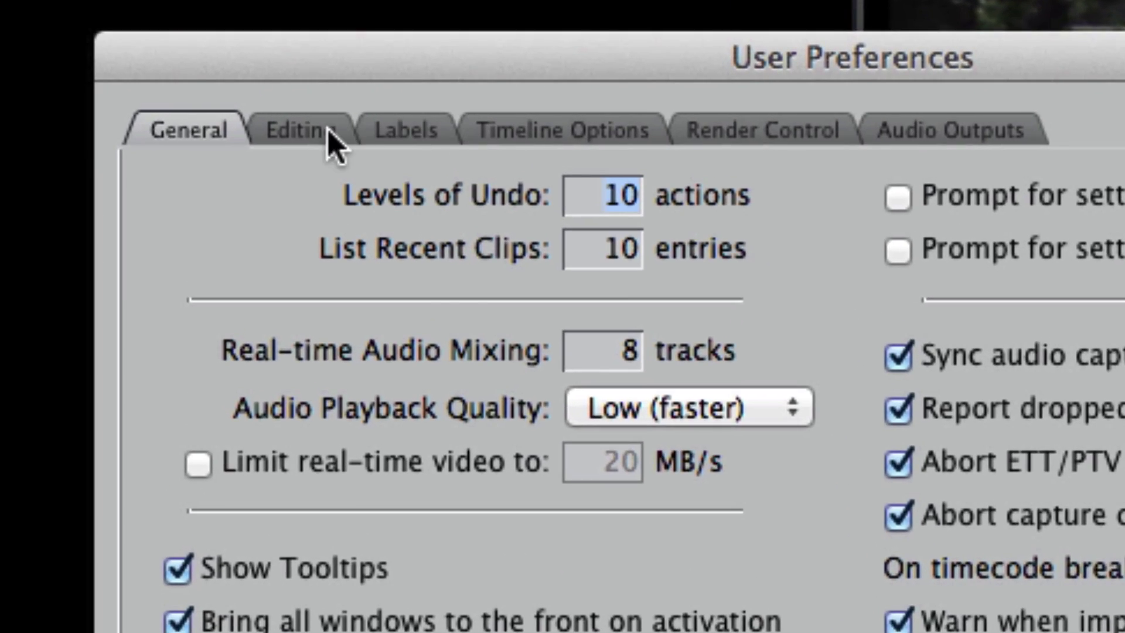
pyautogui.click(329, 133)
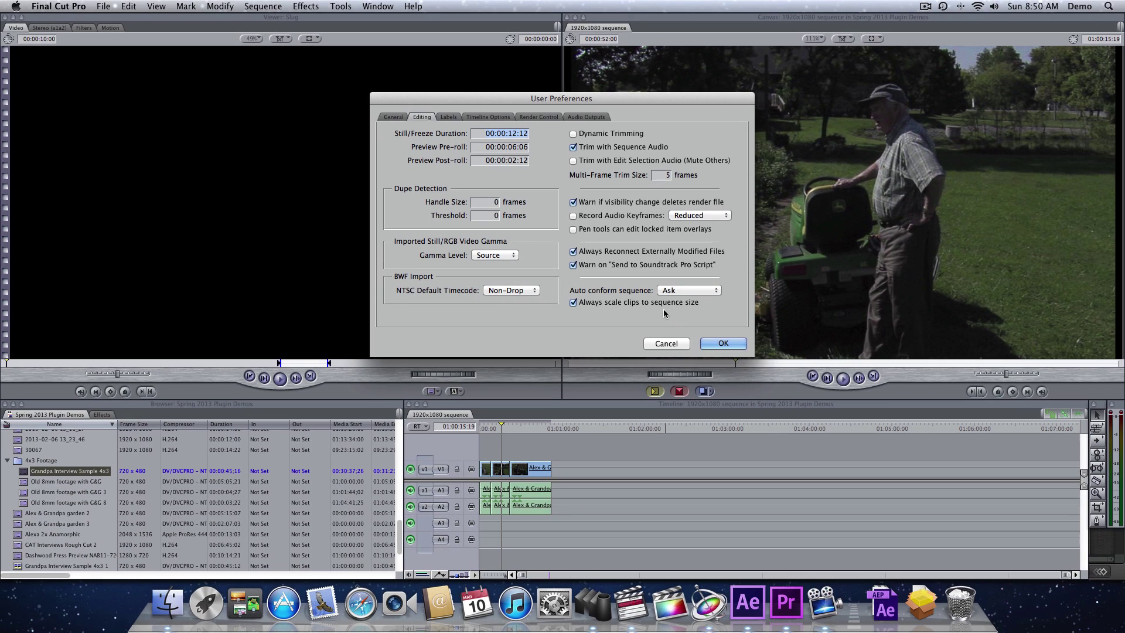
pyautogui.click(727, 343)
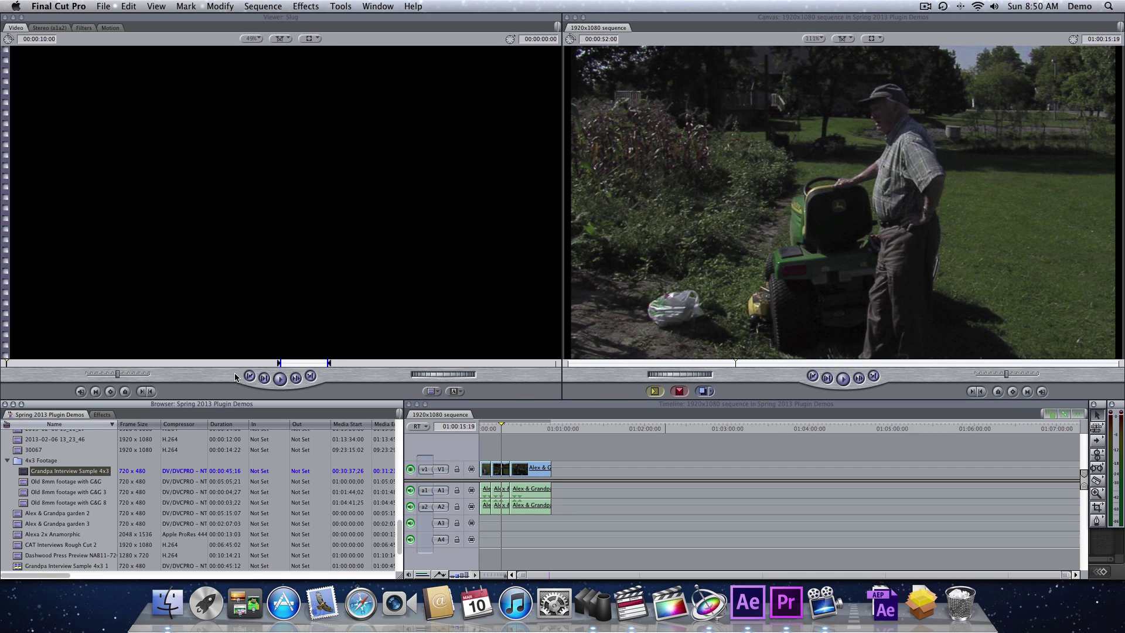
# Step: Add the Grandpa Interview clip and Old 8mm footage clips 3 and 8 after the existing clips in the 1920x1080 sequence, and preview them
pyautogui.click(25, 494)
pyautogui.keyDown('super'); pyautogui.click(24, 503); pyautogui.keyUp('super')
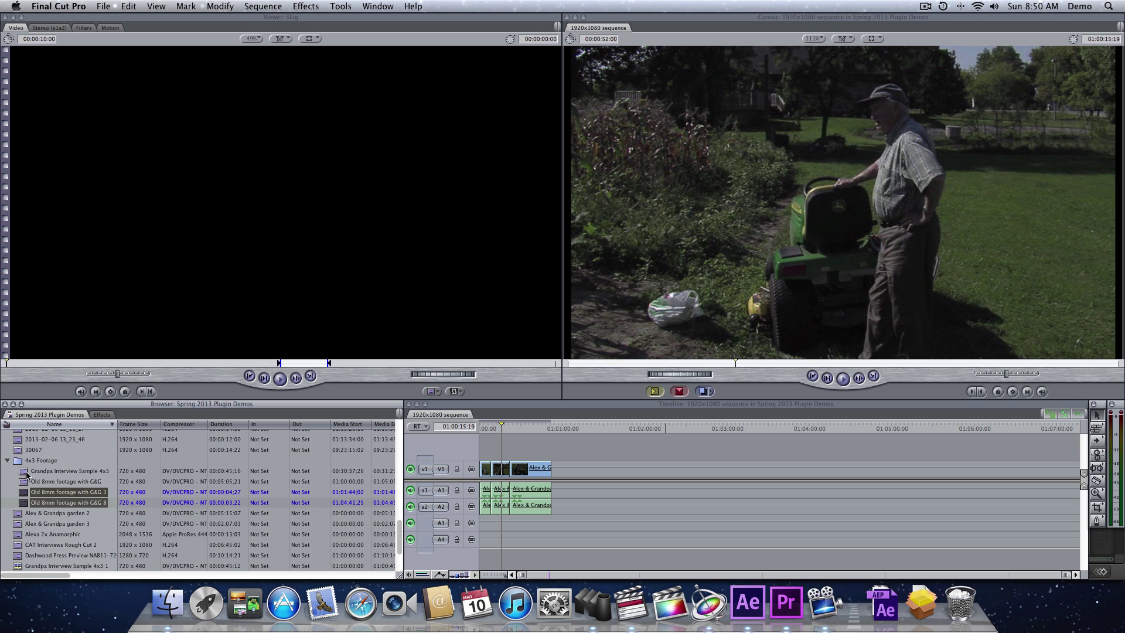
pyautogui.keyDown('super'); pyautogui.click(28, 471); pyautogui.keyUp('super')
pyautogui.moveTo(28, 473); pyautogui.dragTo(598, 469)
pyautogui.click(609, 426)
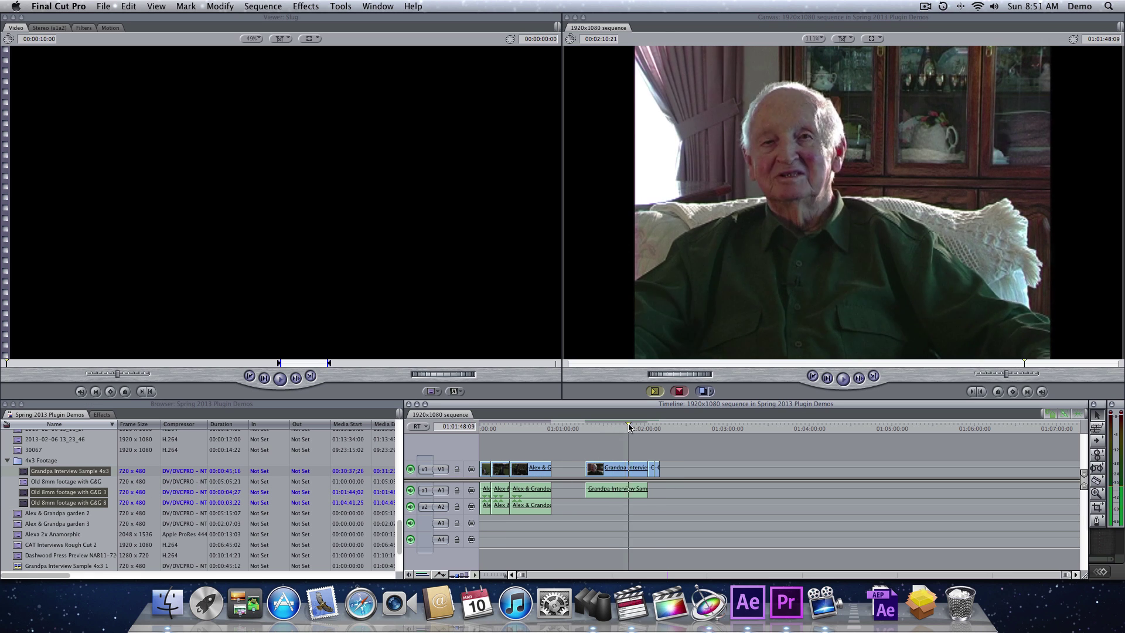
pyautogui.press('Down')
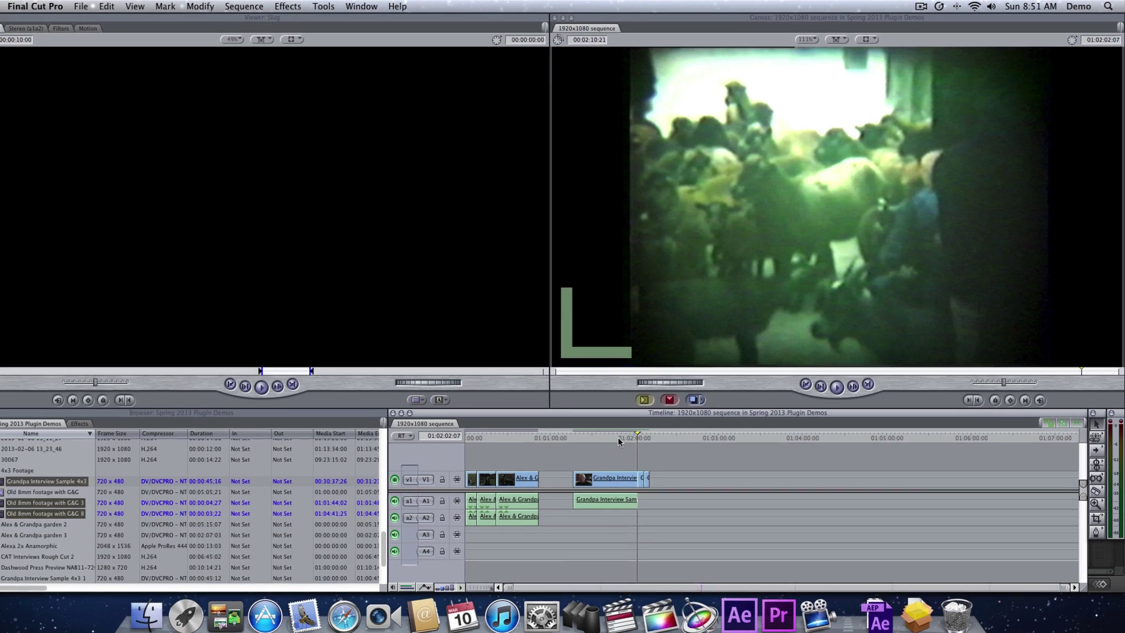
pyautogui.click(585, 438)
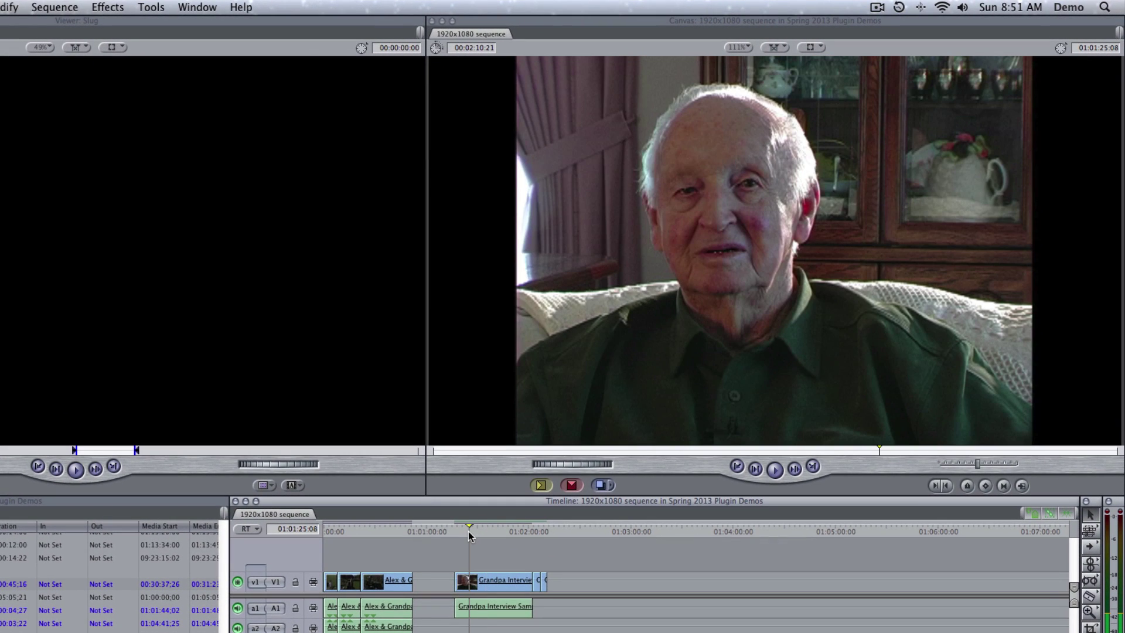
# Step: Nest the Grandpa Interview clip in the 1920x1080 sequence under the name Grandpa Interview Sample 4x3 1
pyautogui.click(479, 581)
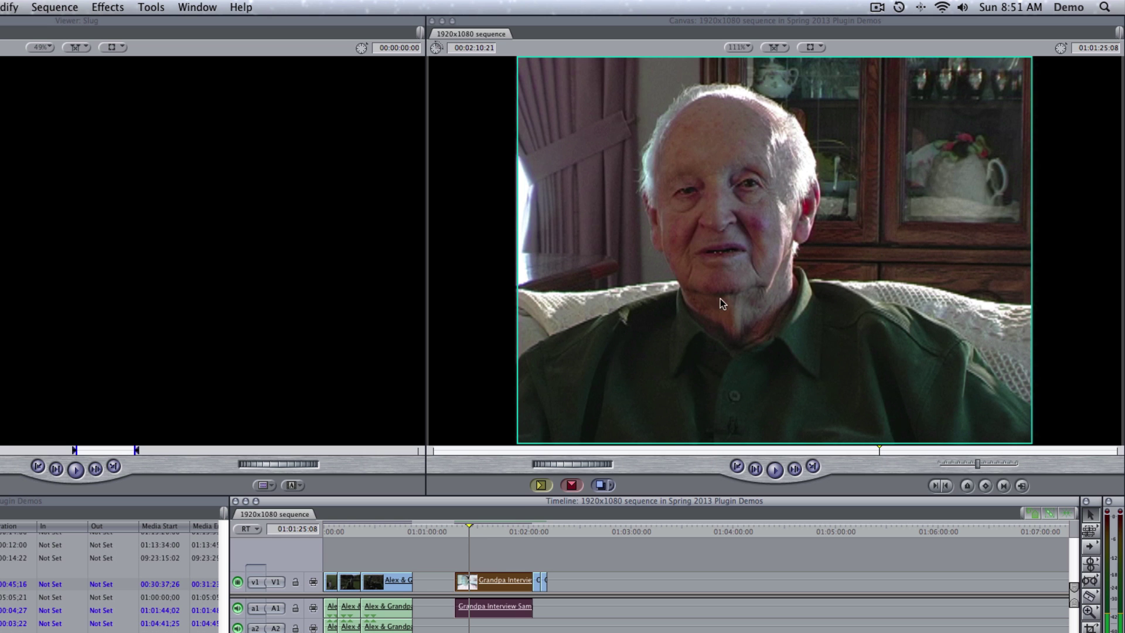
pyautogui.click(490, 527)
pyautogui.moveTo(491, 530); pyautogui.dragTo(520, 570)
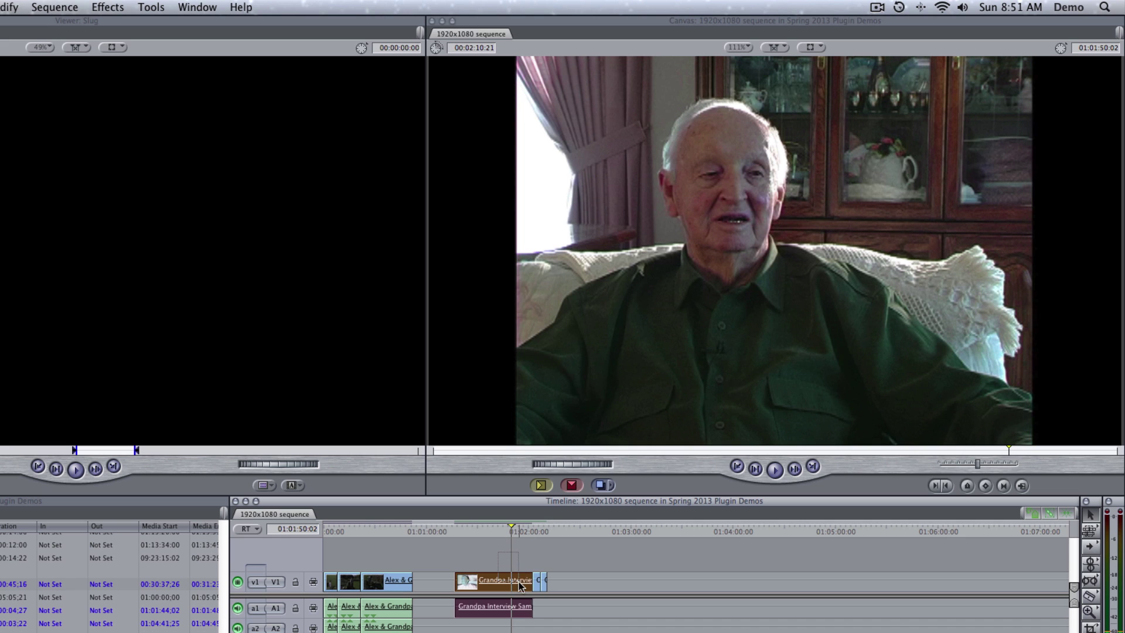
pyautogui.click(44, 6)
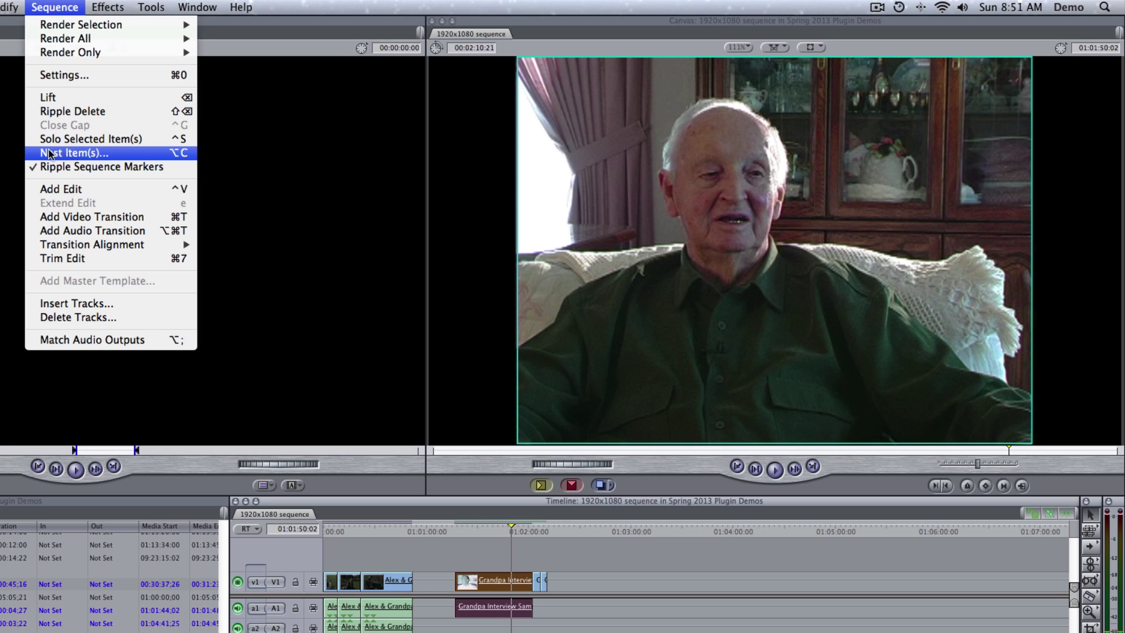
pyautogui.click(154, 154)
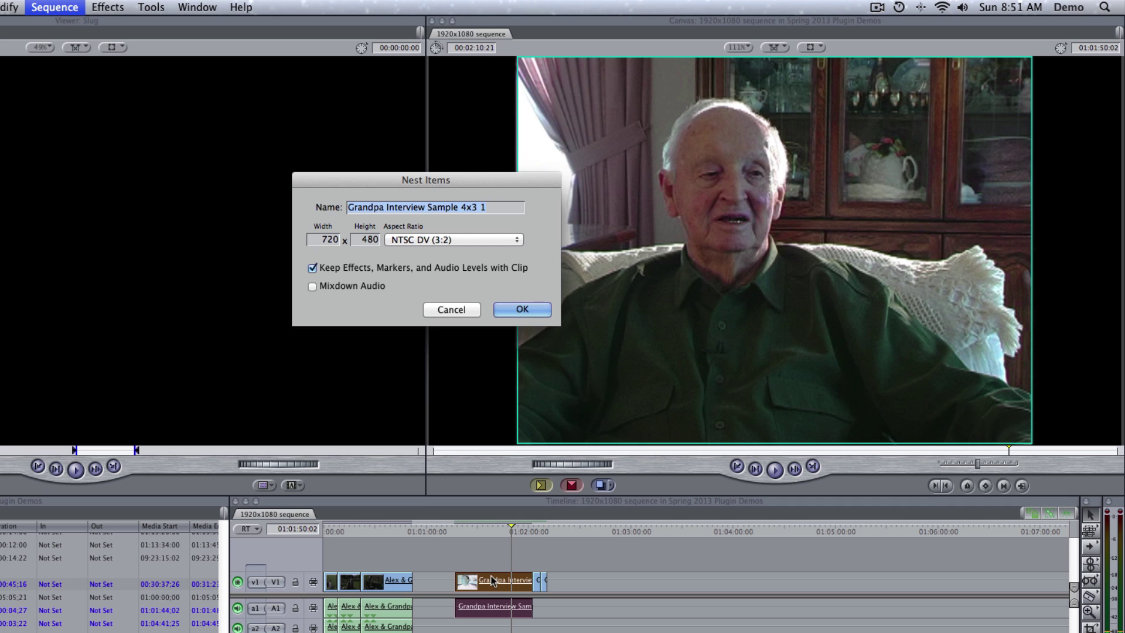
pyautogui.click(522, 309)
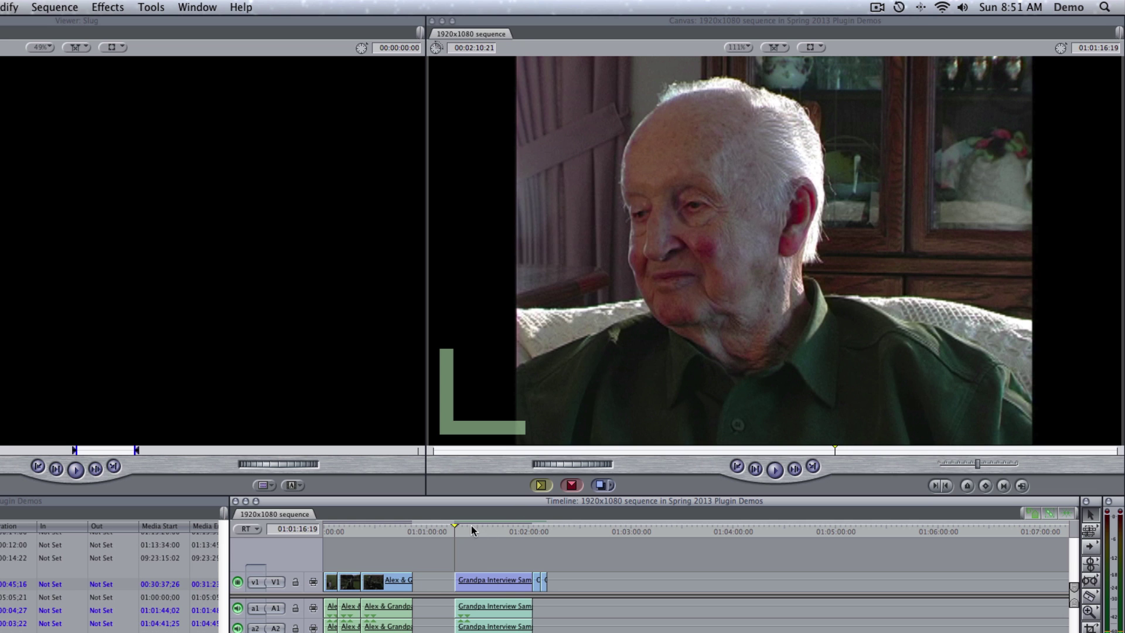
# Step: Scrub through the nested Grandpa Interview clip and select it to inspect its frame boundaries
pyautogui.moveTo(471, 526); pyautogui.dragTo(504, 527)
pyautogui.click(495, 586)
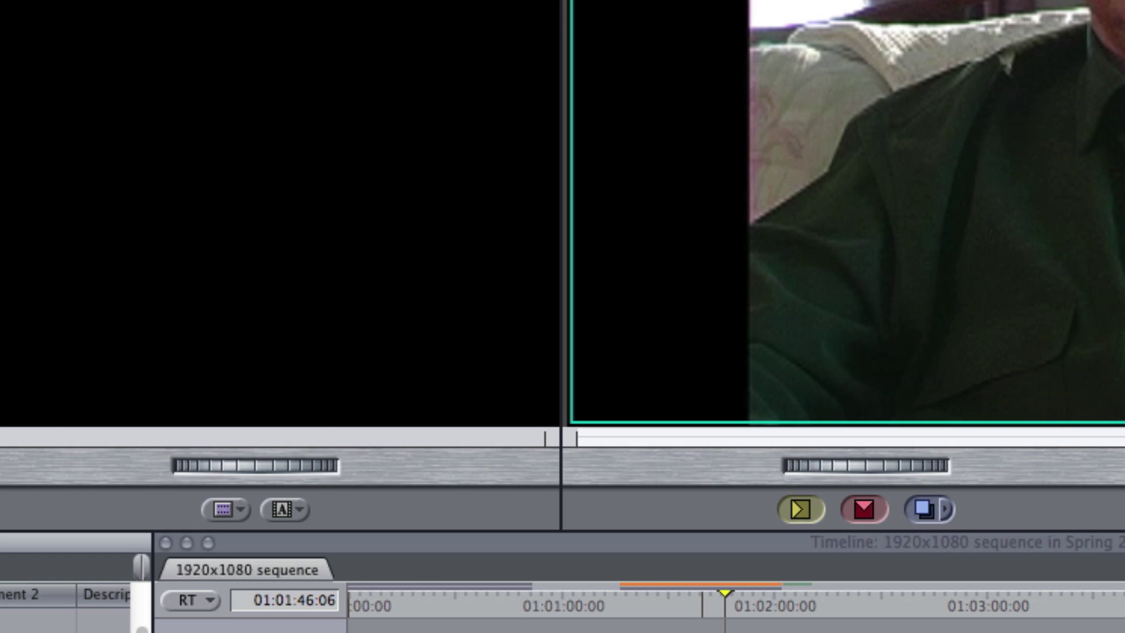
pyautogui.click(705, 620)
pyautogui.moveTo(708, 609); pyautogui.dragTo(746, 606)
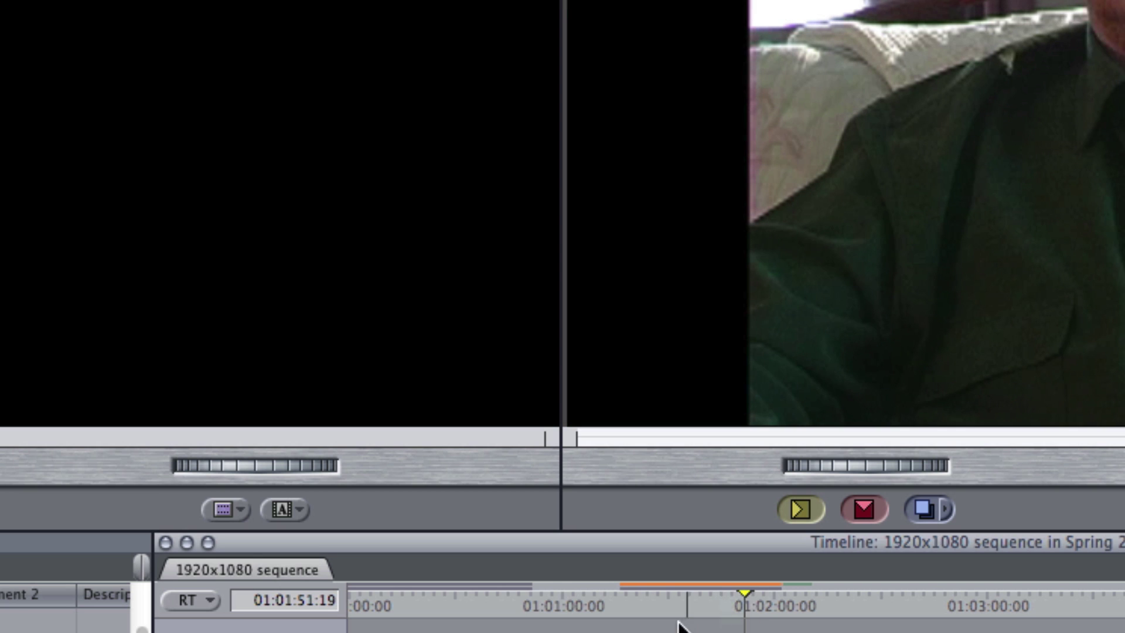
# Step: Quit the older Final Cut Pro, saving the open project, and switch to the newer Final Cut Pro
pyautogui.click(734, 589)
pyautogui.press('super+q')
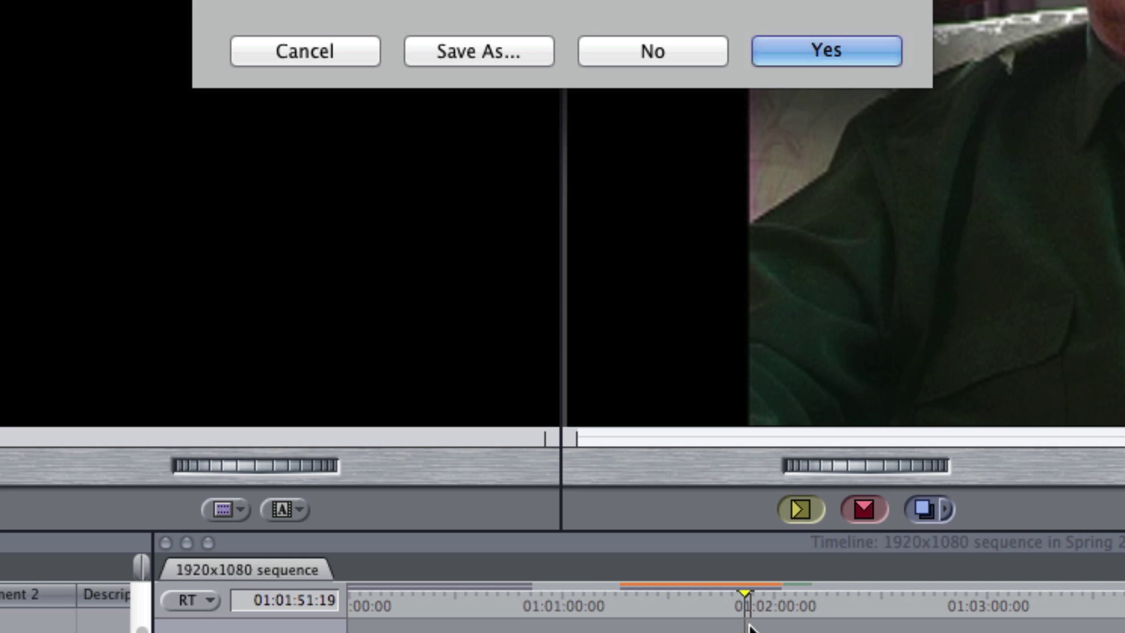
pyautogui.press('Return')
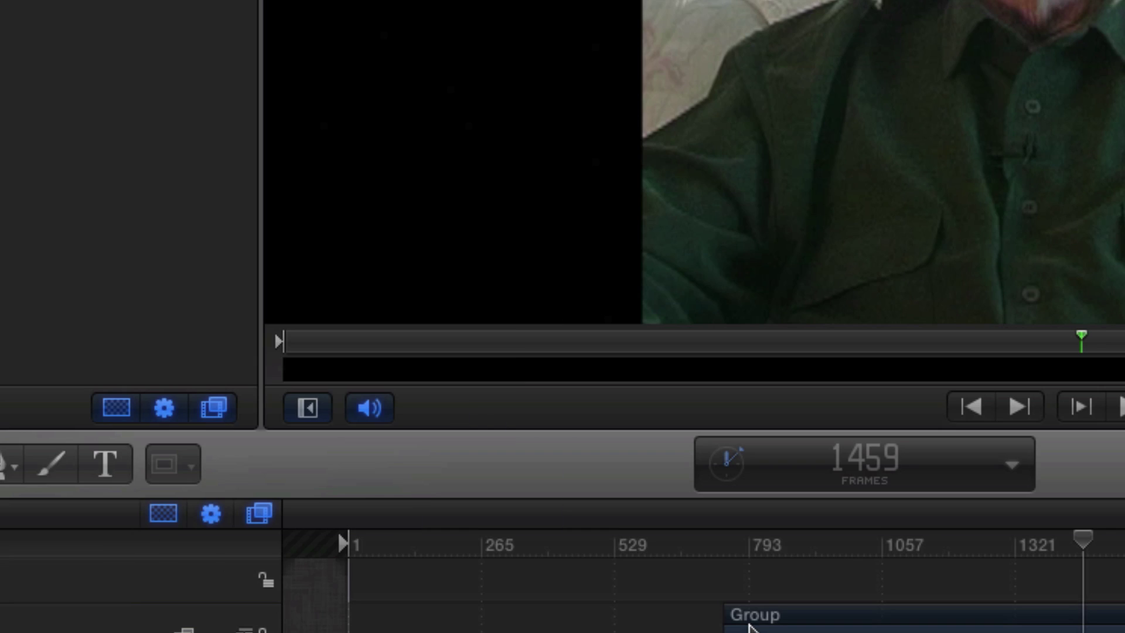
pyautogui.click(750, 626)
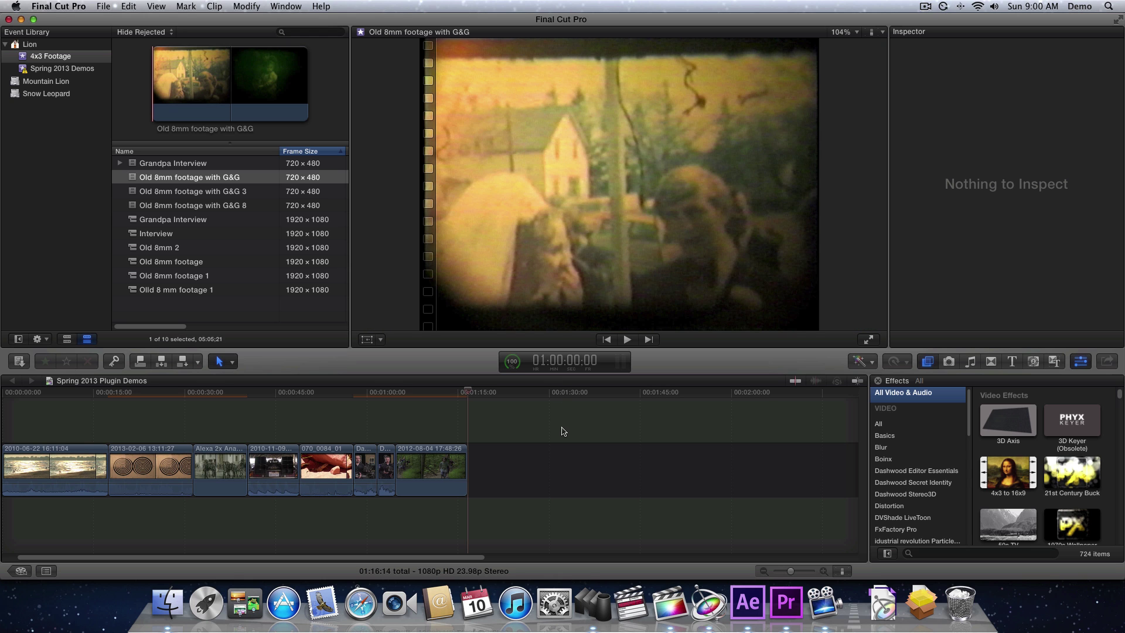
# Step: Park the playhead after the last clip, try Black as the player background in the playback preferences, and restore Checkerboard
pyautogui.click(491, 392)
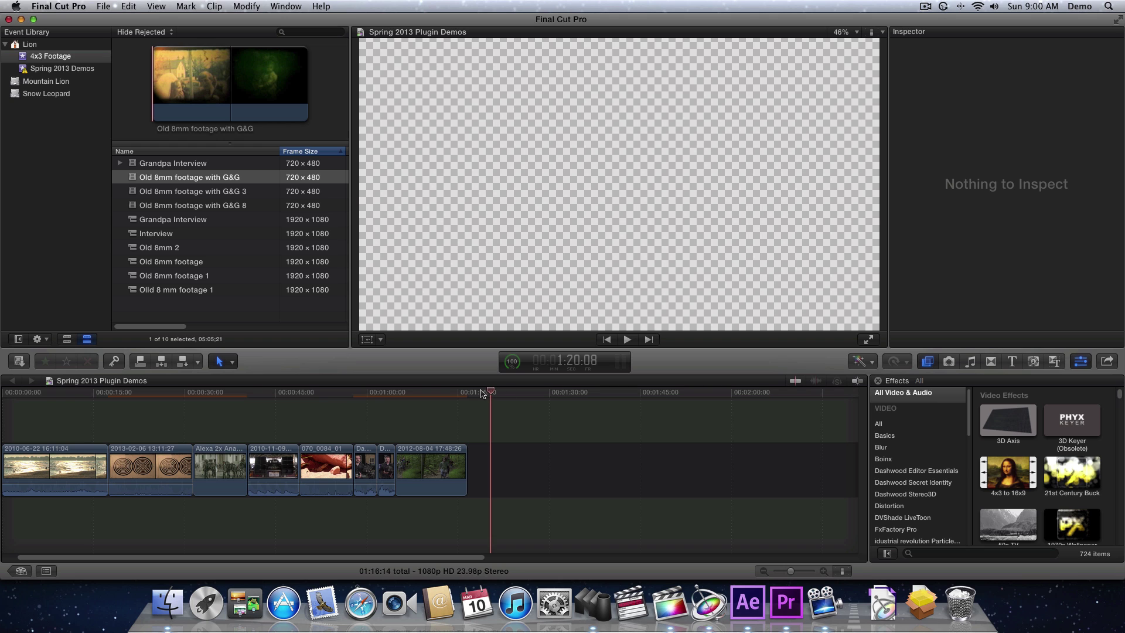
pyautogui.moveTo(482, 393); pyautogui.dragTo(496, 395)
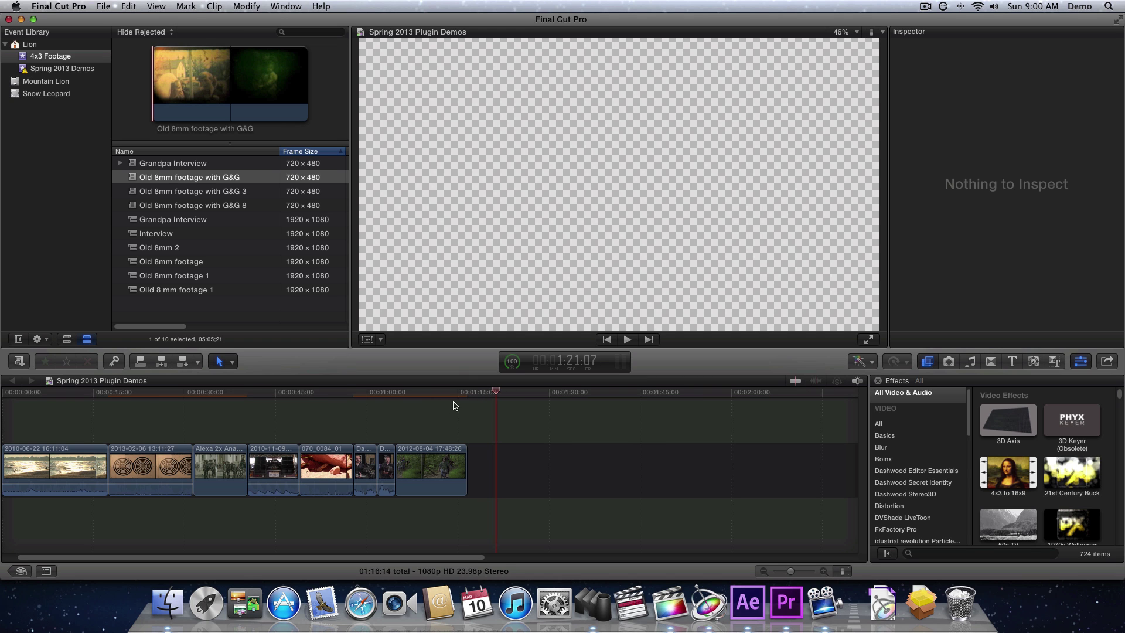
pyautogui.click(66, 6)
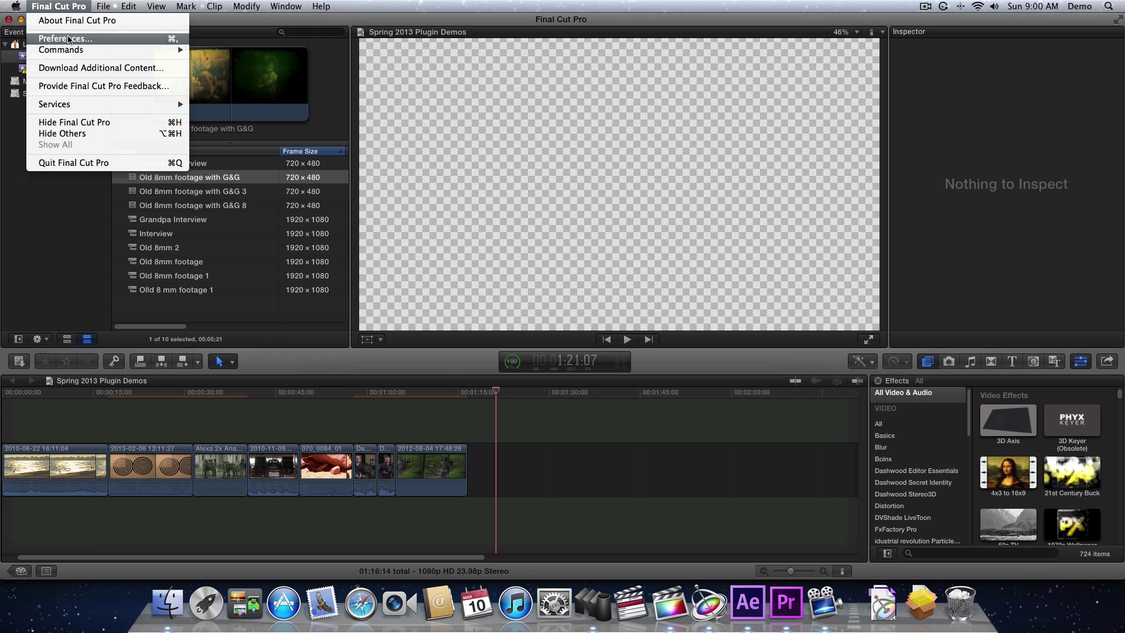
pyautogui.click(65, 38)
pyautogui.click(214, 339)
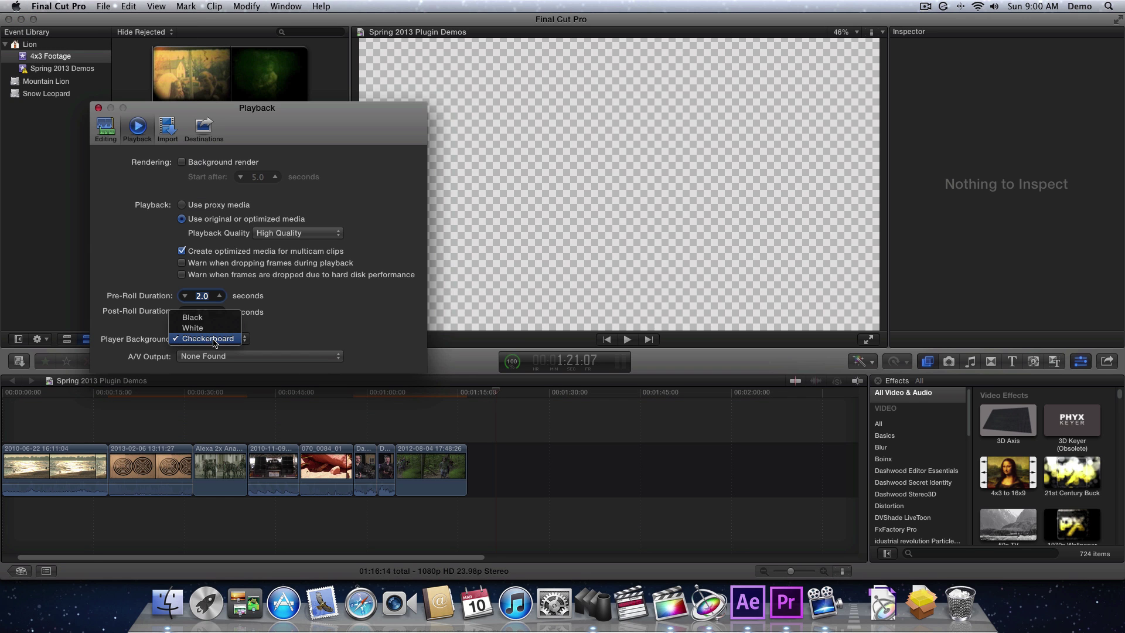
pyautogui.click(217, 317)
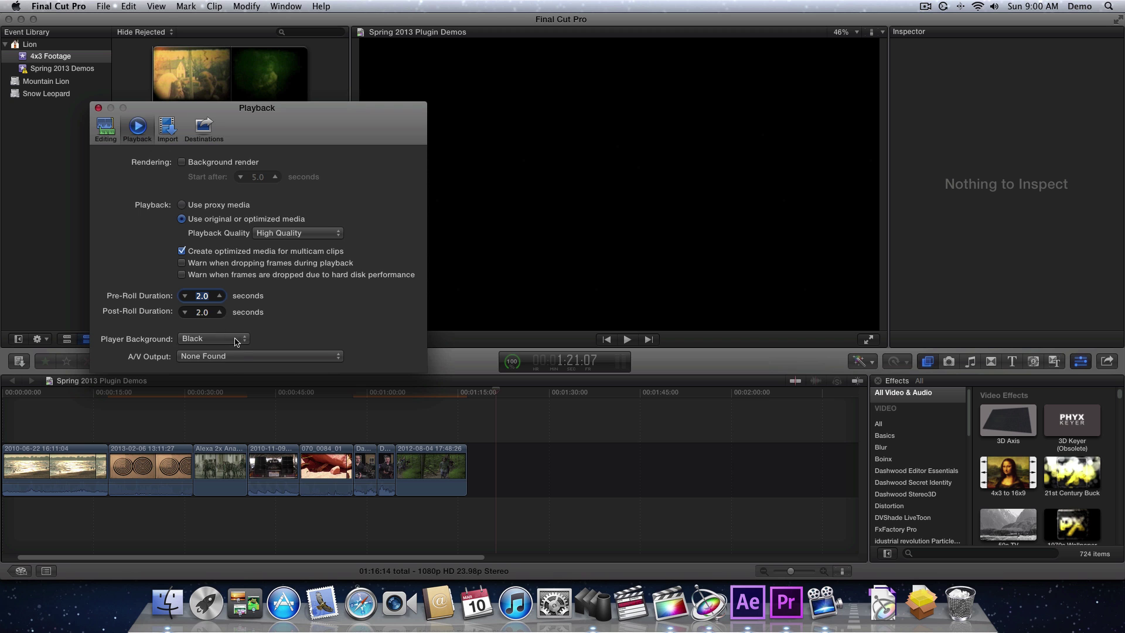
pyautogui.click(223, 342)
pyautogui.click(216, 359)
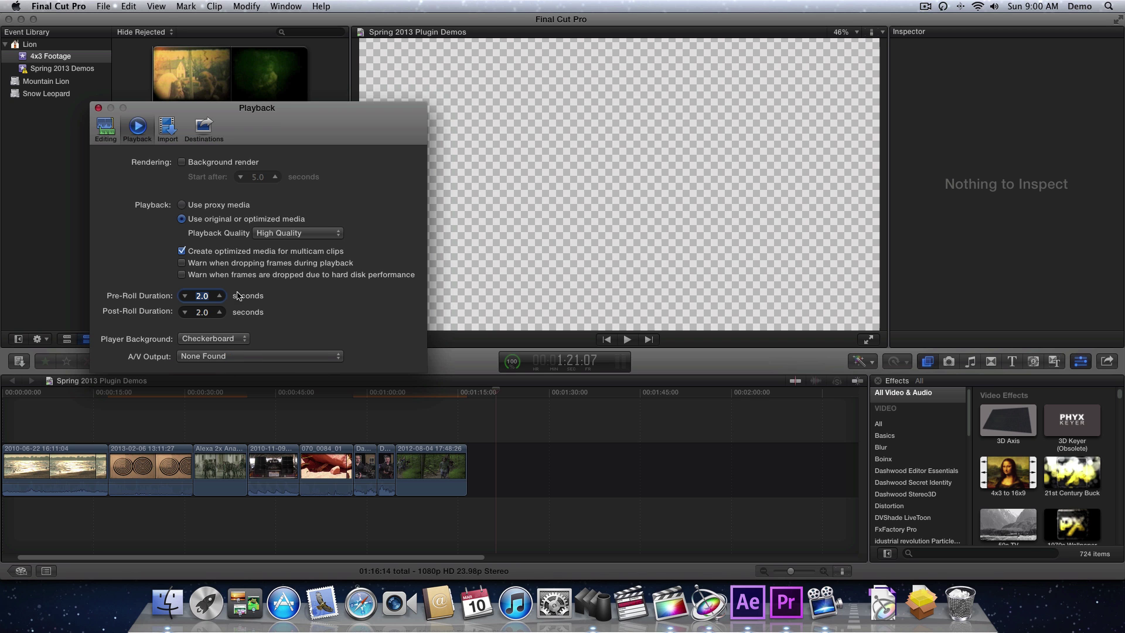
pyautogui.click(99, 108)
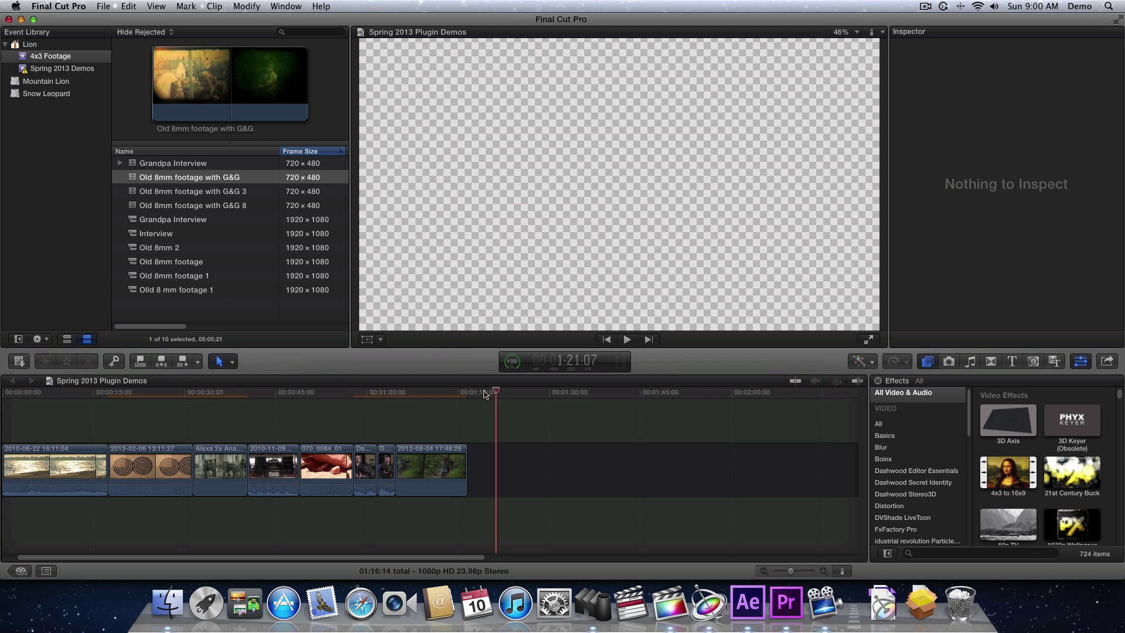
# Step: Append the Grandpa Interview clip and Old 8mm footage with G&G 3 and 8 to the Spring 2013 Plugin Demos timeline, and preview the 8mm clips
pyautogui.click(485, 394)
pyautogui.click(134, 165)
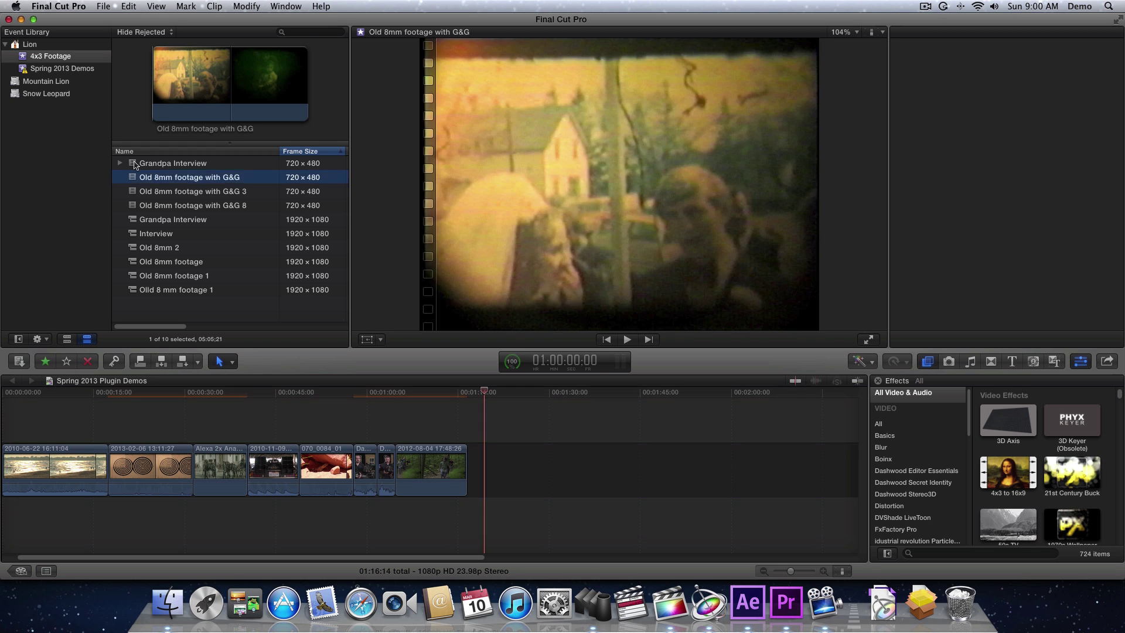
pyautogui.keyDown('super'); pyautogui.click(139, 191); pyautogui.keyUp('super')
pyautogui.keyDown('super'); pyautogui.click(137, 205); pyautogui.keyUp('super')
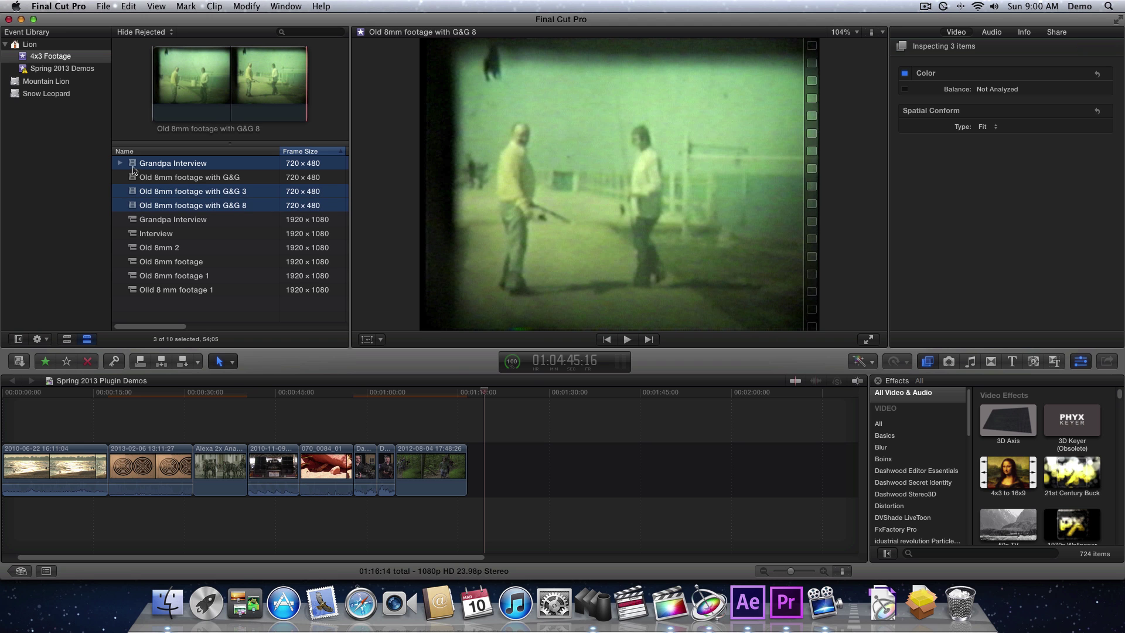
pyautogui.press('e')
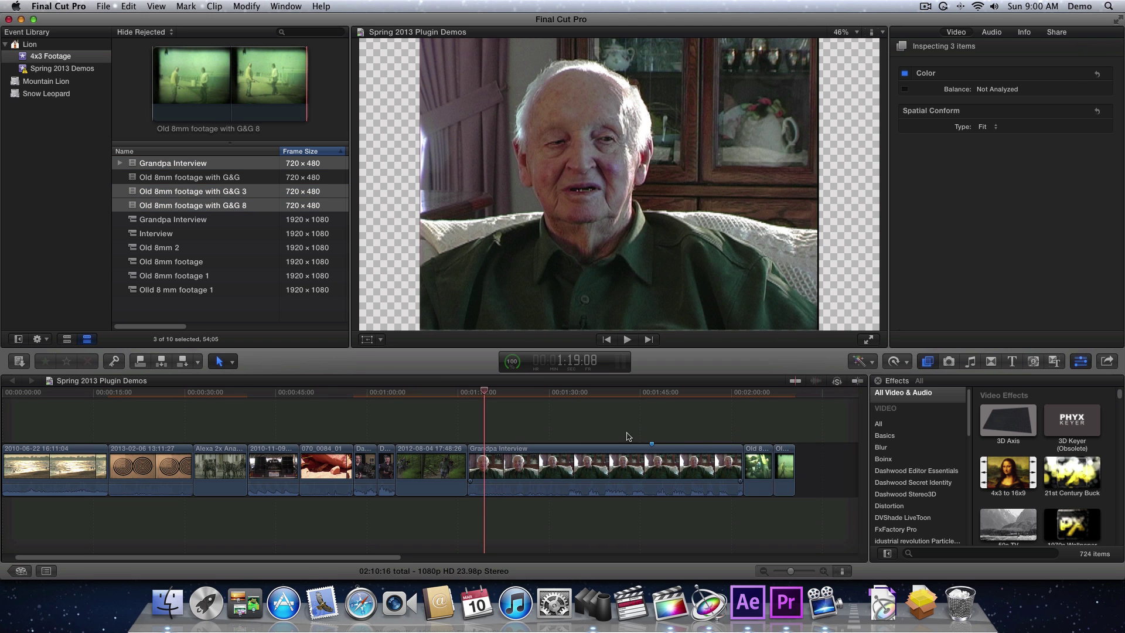
pyautogui.click(756, 392)
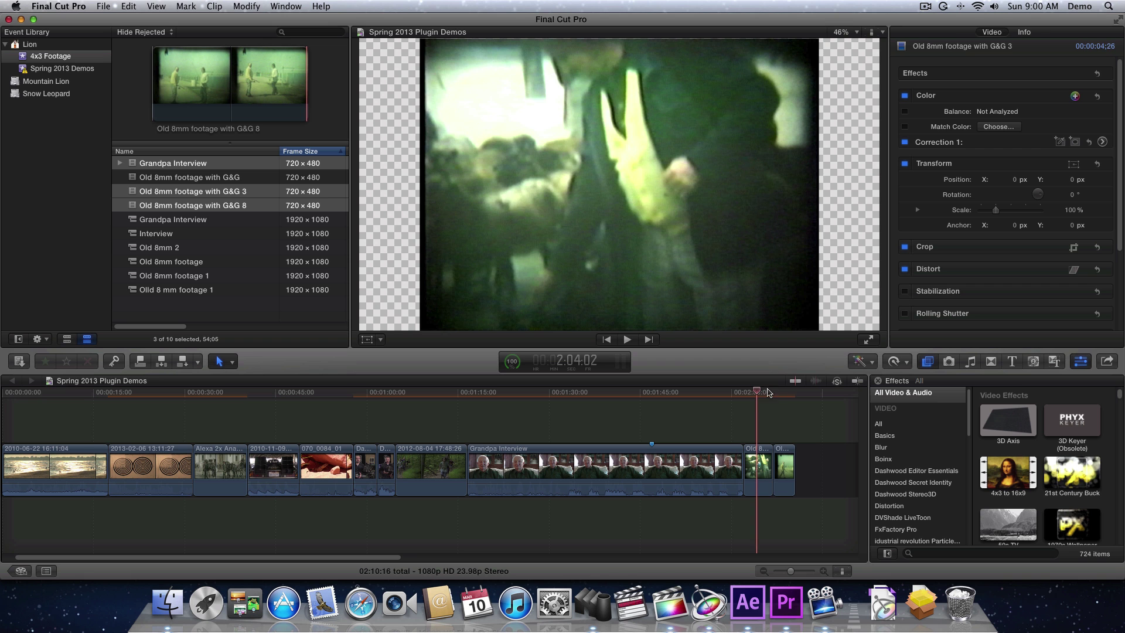
pyautogui.click(784, 393)
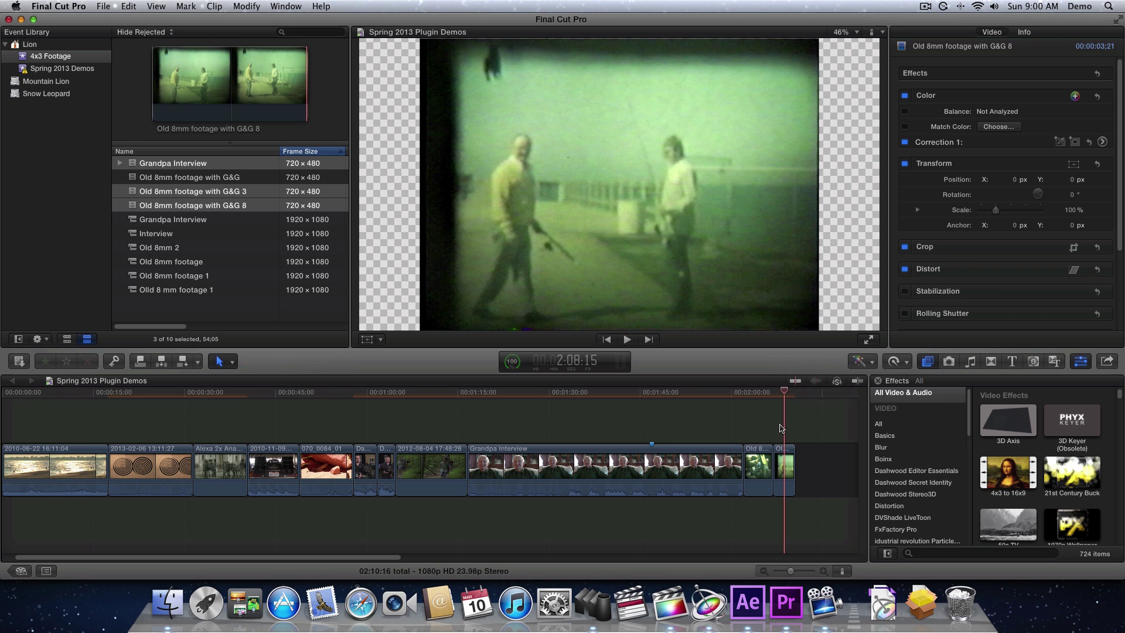
pyautogui.click(756, 393)
# Step: Turn the Grandpa Interview timeline clip into a compound clip named Grandpa Interview CC in the 4x3 Footage event
pyautogui.click(720, 465)
pyautogui.rightClick(720, 465)
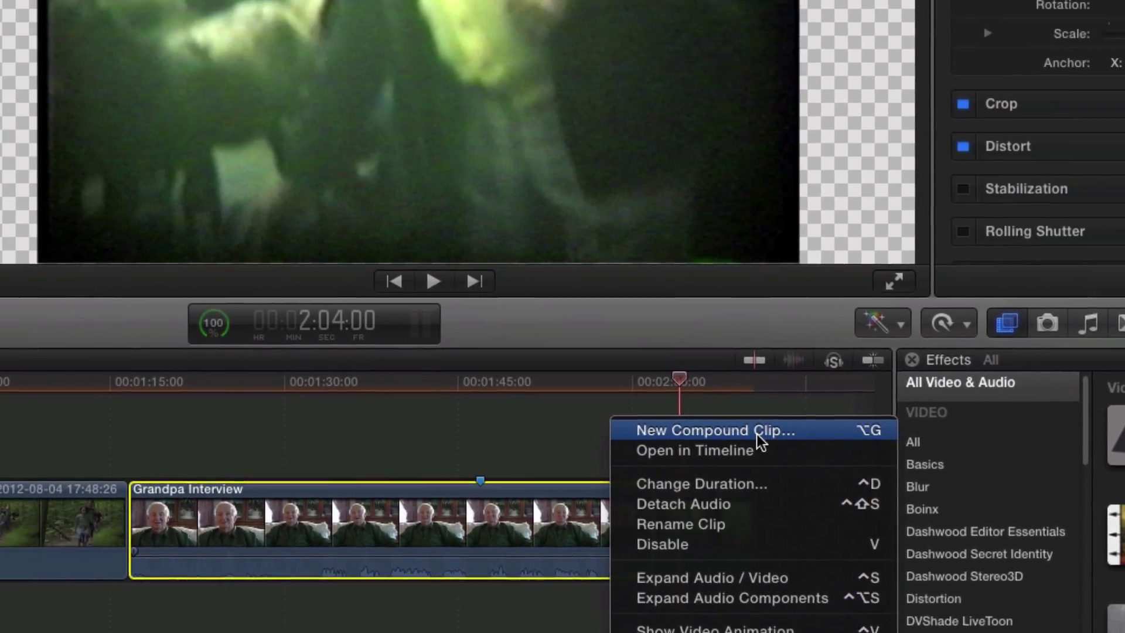
pyautogui.click(620, 256)
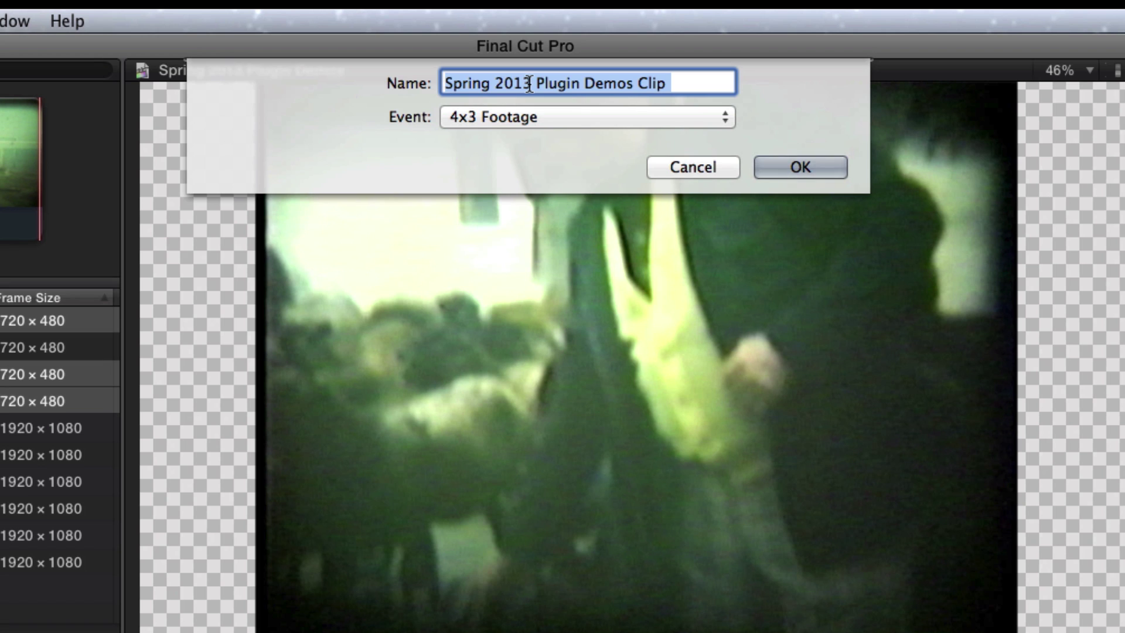
pyautogui.write('Grandpa')
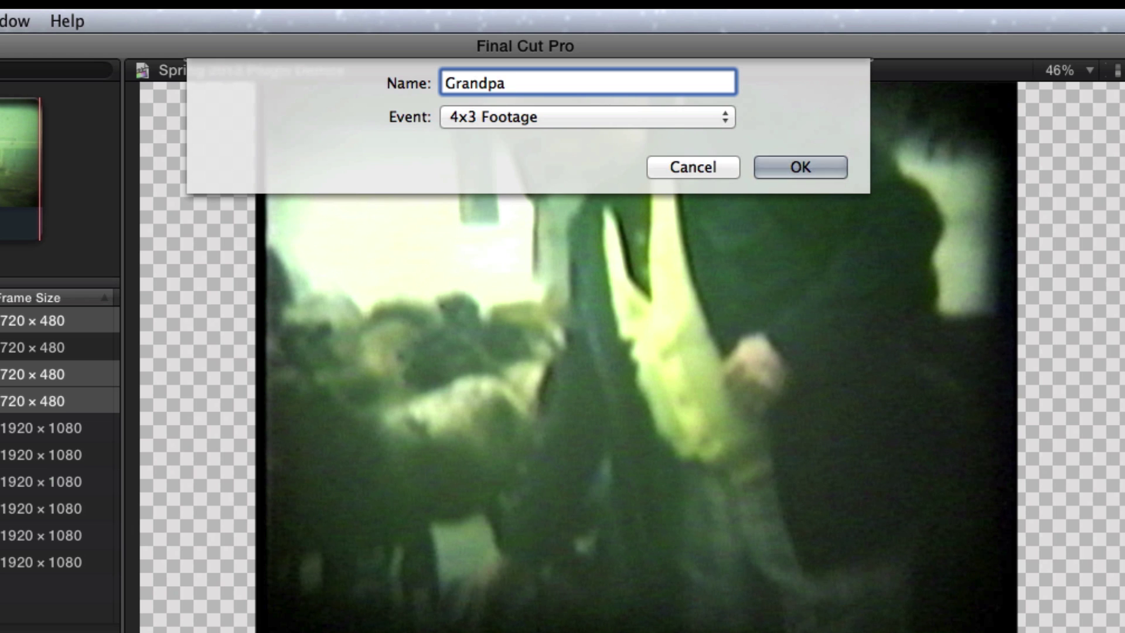
pyautogui.write('Interview CC')
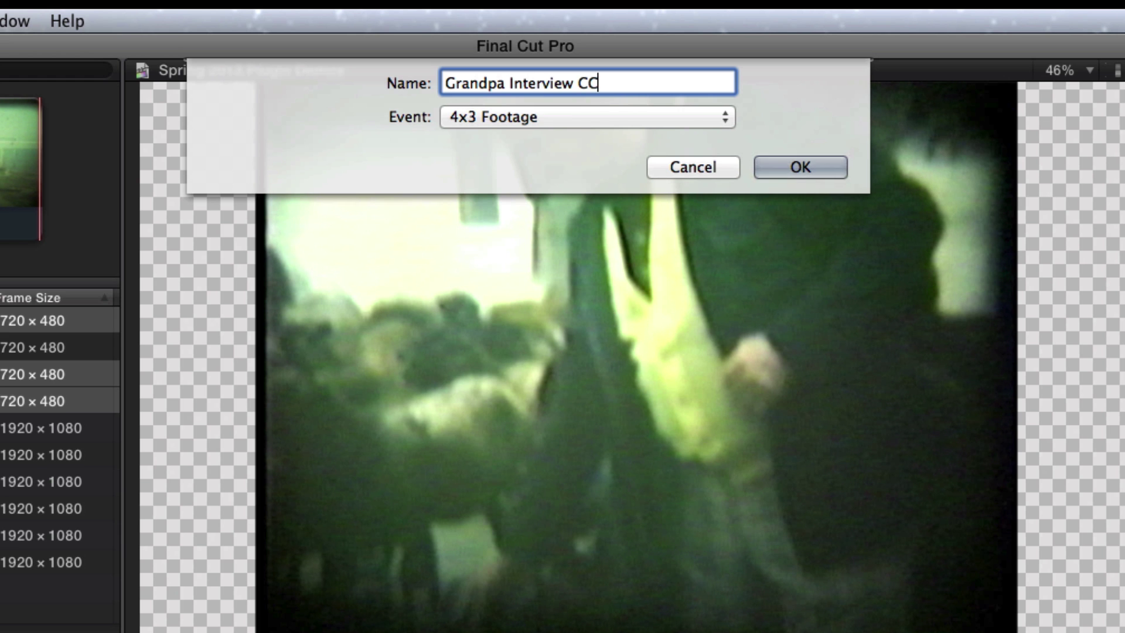
pyautogui.press('Return')
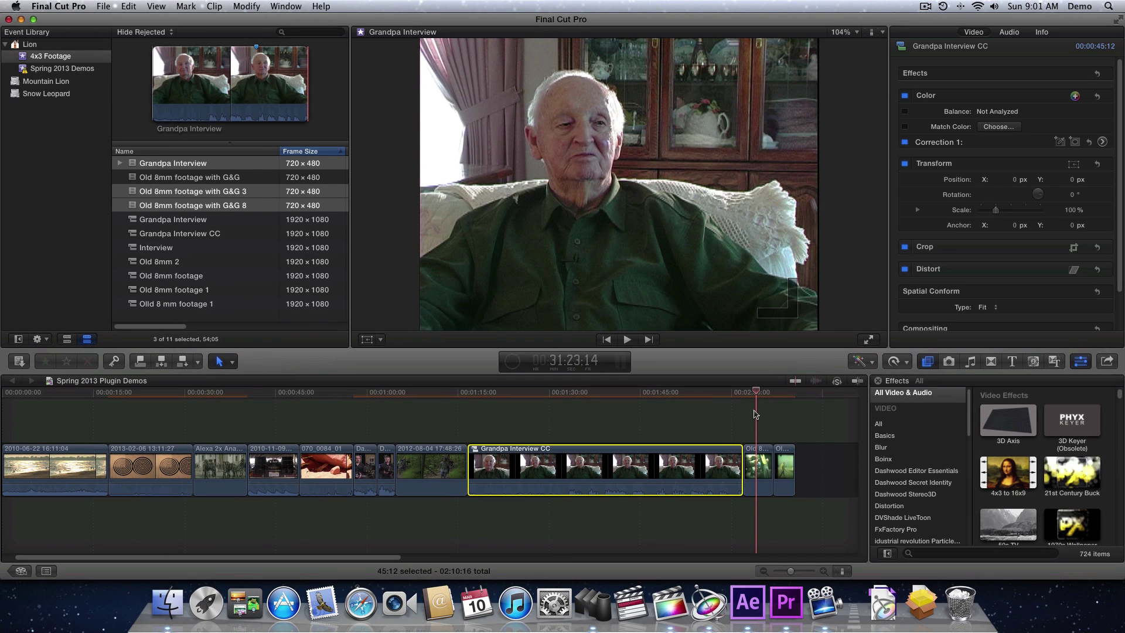
# Step: Combine the two Old 8mm clips at the end of the timeline into a compound clip named Super 8 footage, and preview it
pyautogui.moveTo(764, 418); pyautogui.dragTo(789, 467)
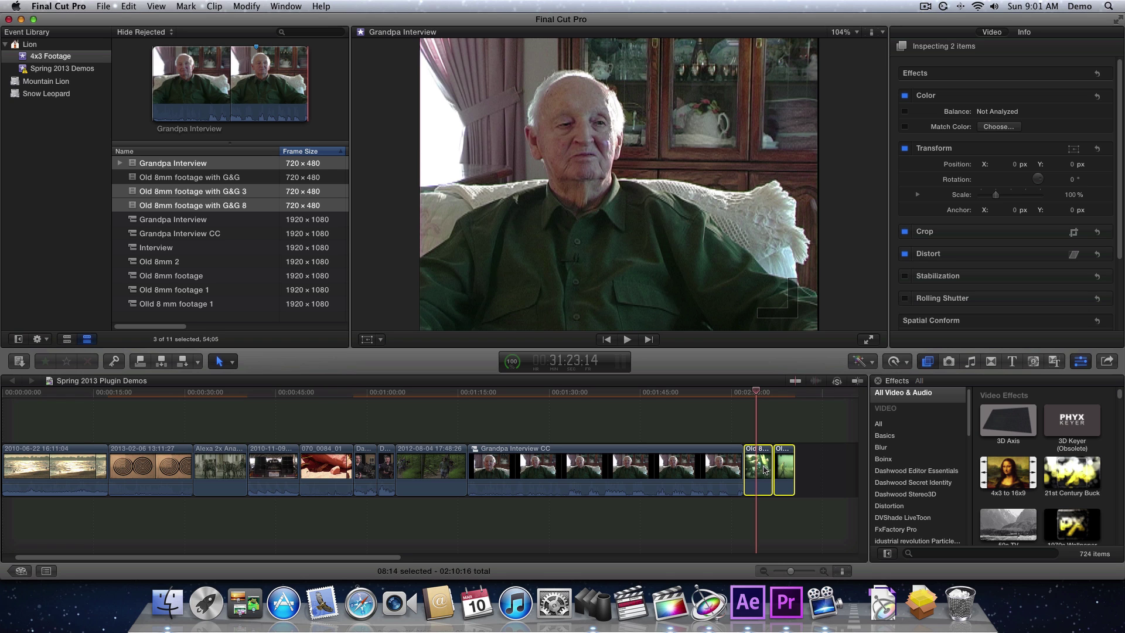
pyautogui.hotkey('alt', 'g')
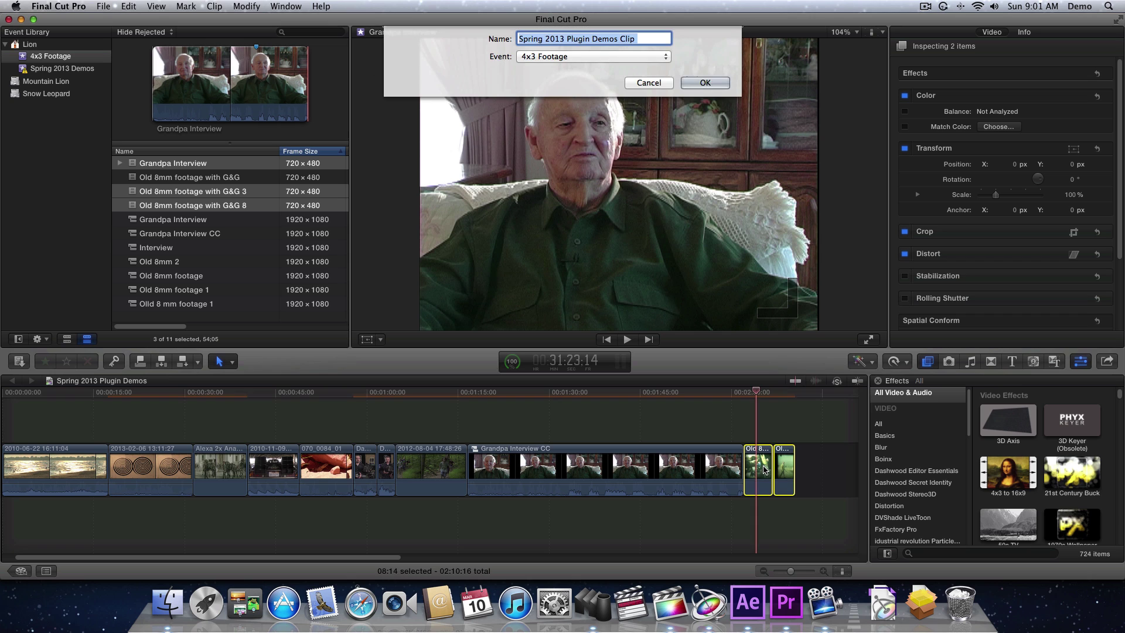
pyautogui.write('S')
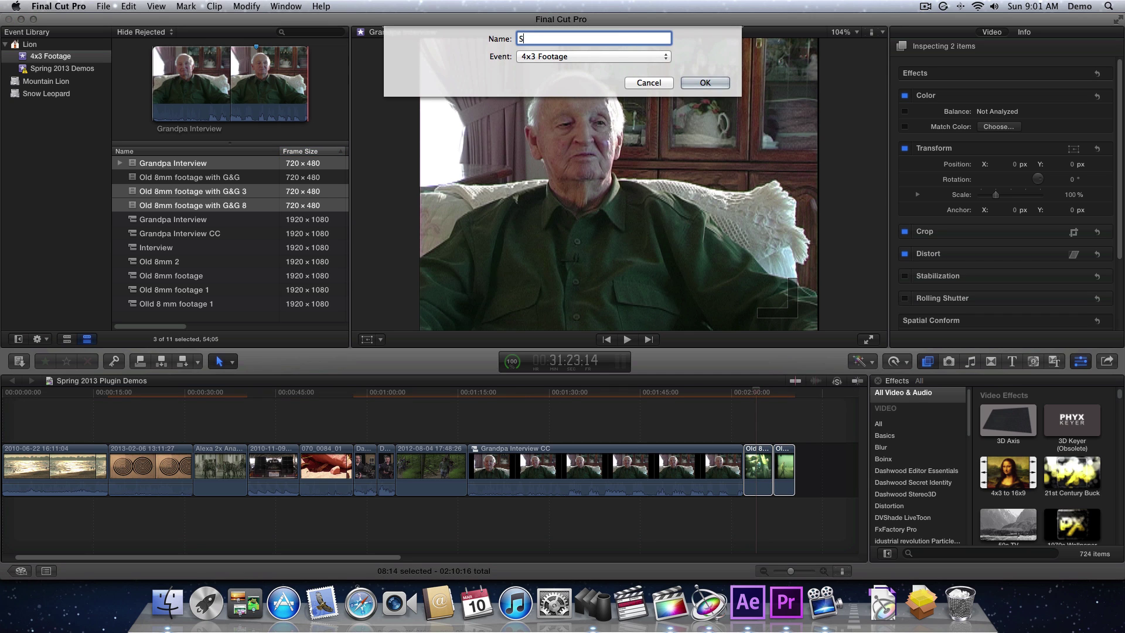
pyautogui.write('uper 8 Footage')
pyautogui.press('Return')
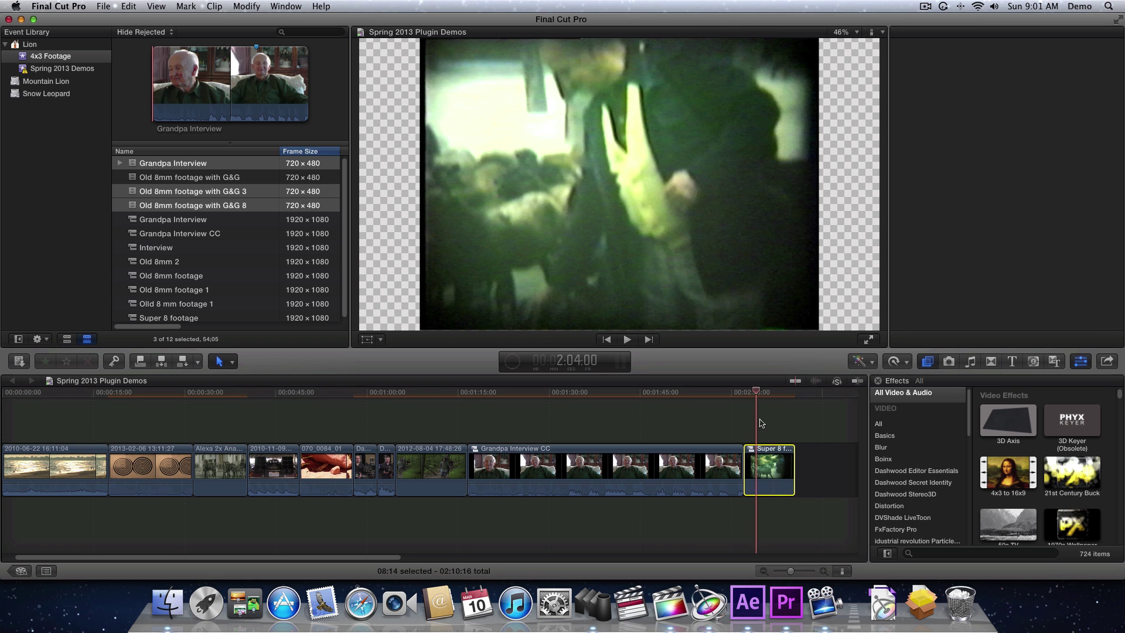
pyautogui.click(760, 393)
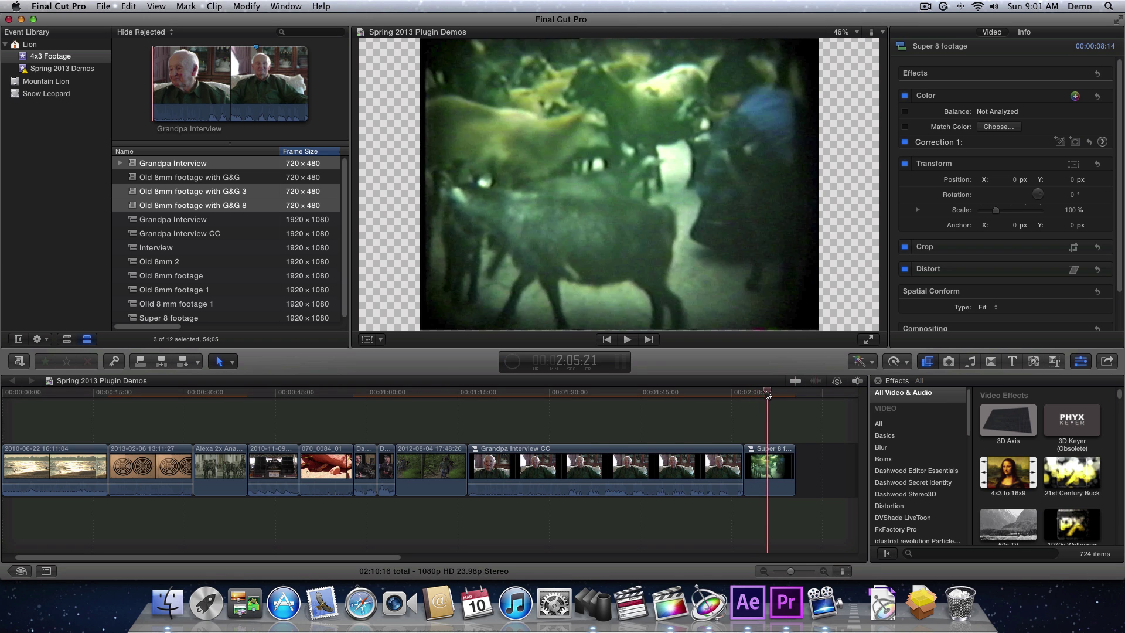
pyautogui.press('space')
# Step: Apply the Dashwood Editor Essentials 4x3 to 16x9 effect to the Super 8 footage clip and set its mode to Pillarbox
pyautogui.click(771, 468)
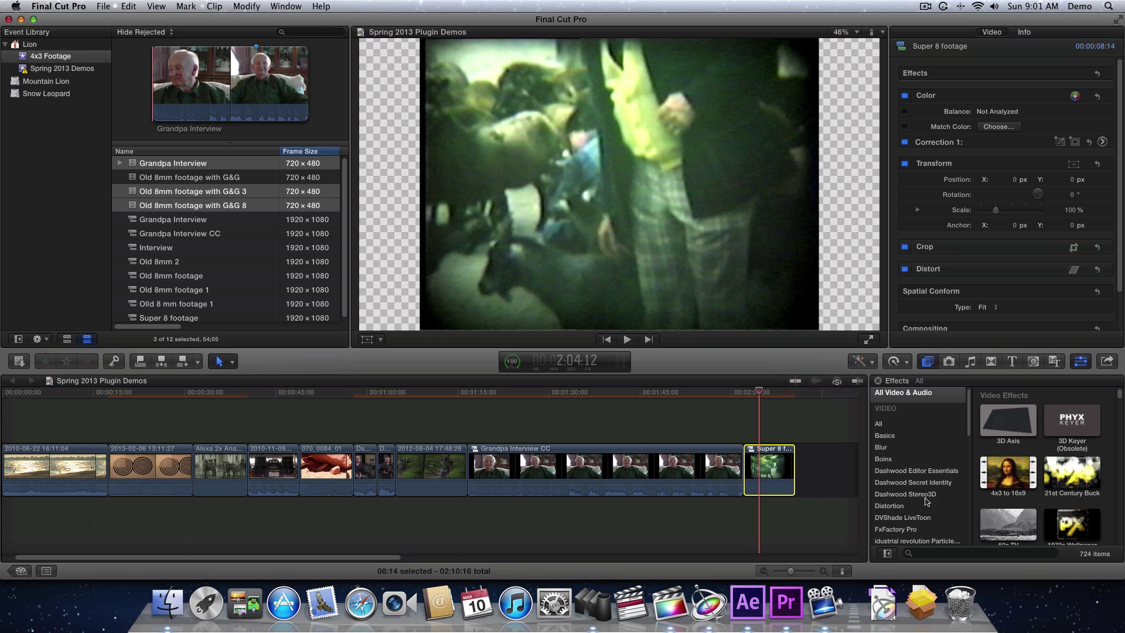
pyautogui.click(935, 472)
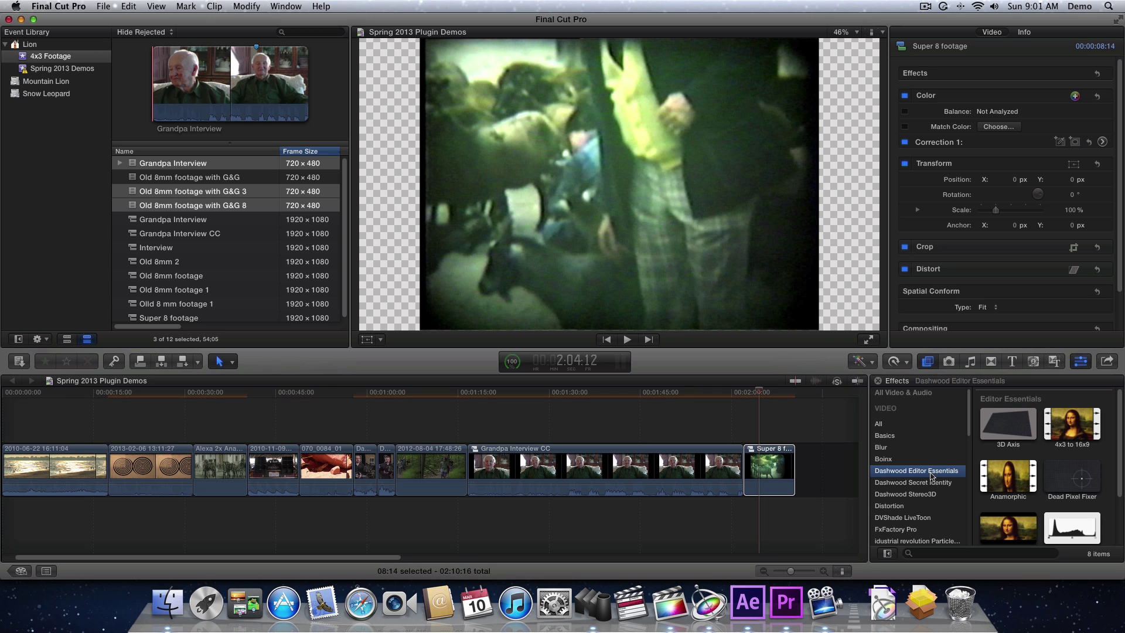
pyautogui.moveTo(1069, 426); pyautogui.dragTo(771, 472)
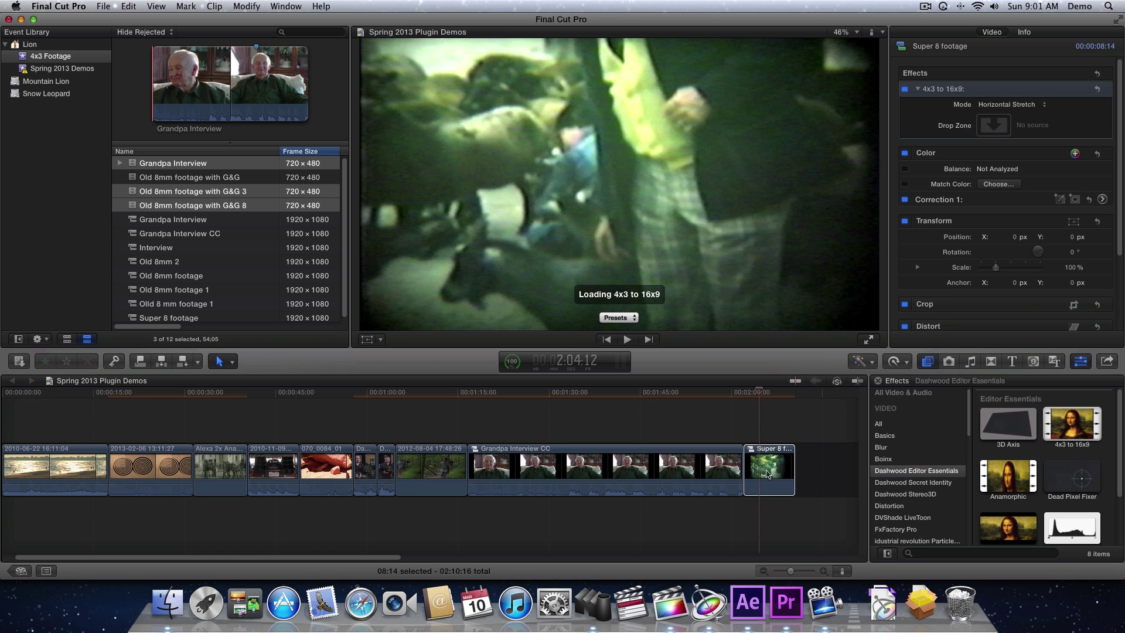
pyautogui.click(784, 406)
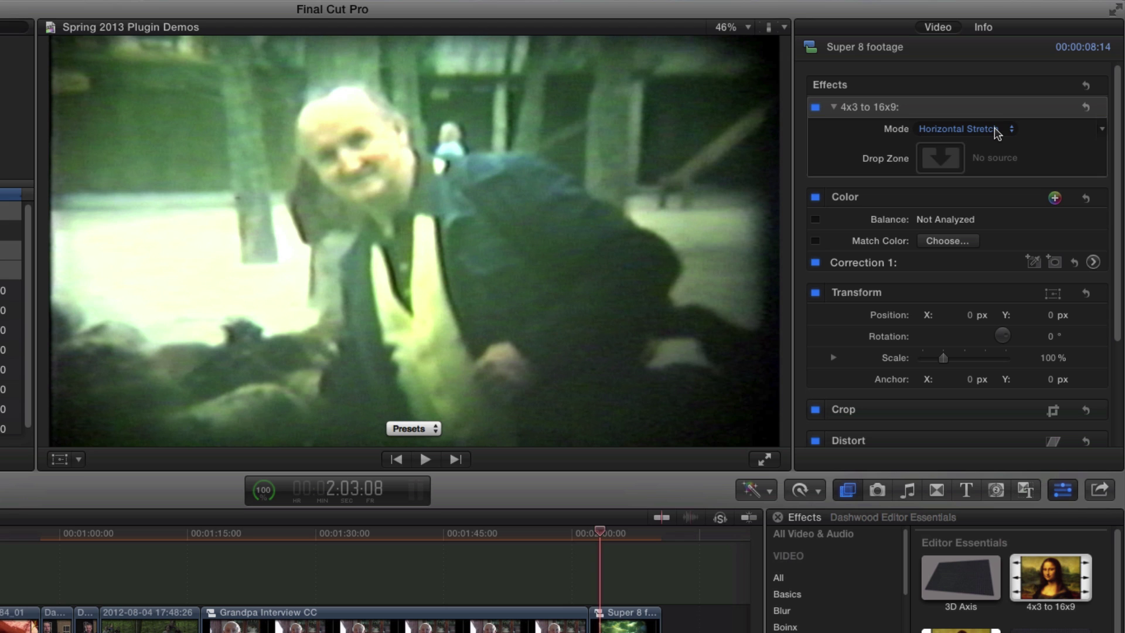
pyautogui.click(974, 132)
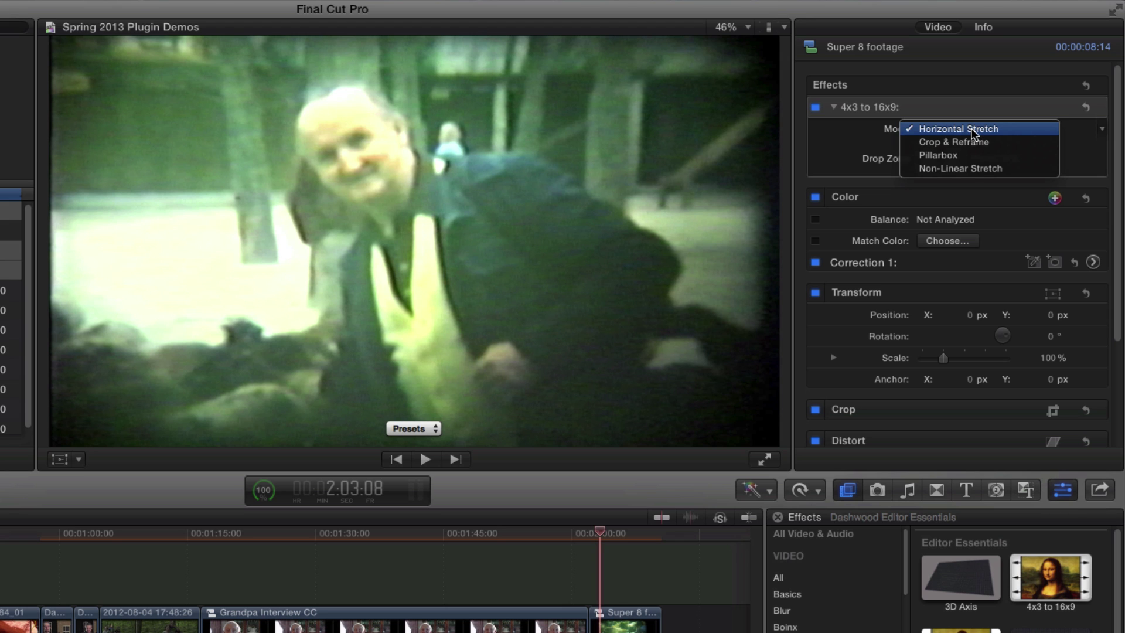
pyautogui.click(959, 156)
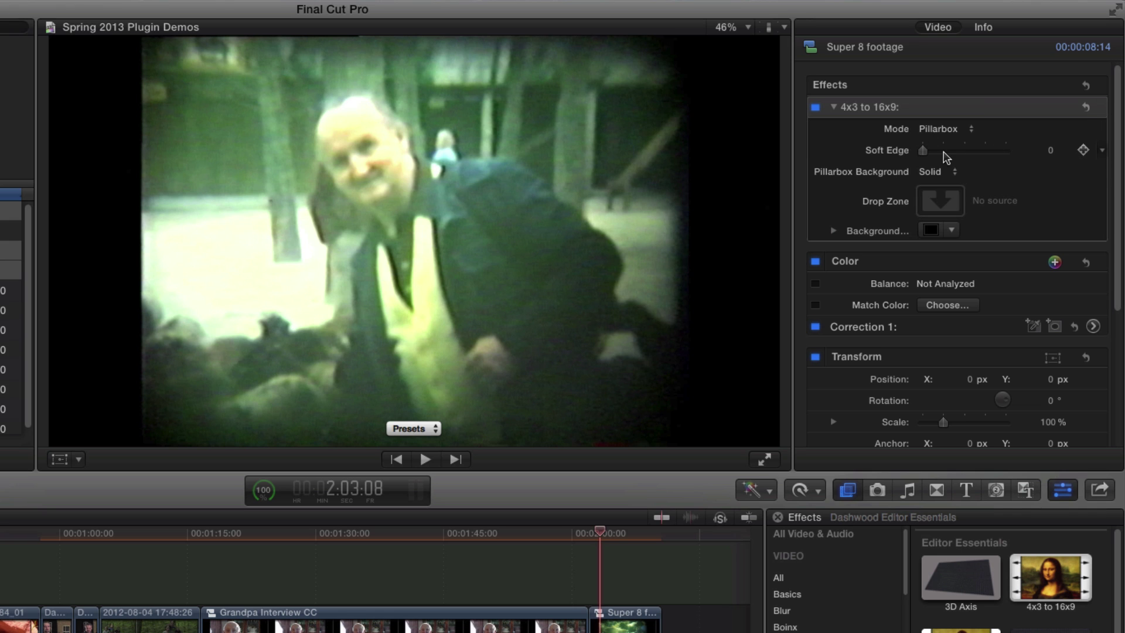
# Step: Try a Soft Edge of 100 on the pillarboxed Super 8 footage, and return it to 0
pyautogui.moveTo(923, 150); pyautogui.dragTo(1023, 157)
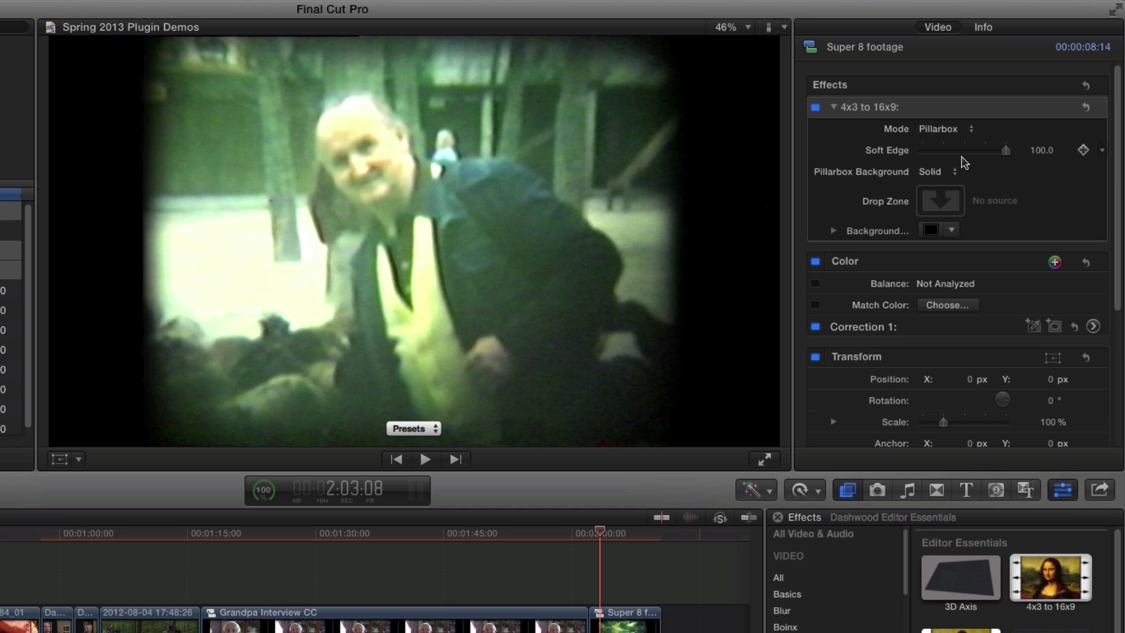
pyautogui.click(931, 151)
pyautogui.moveTo(930, 154); pyautogui.dragTo(906, 148)
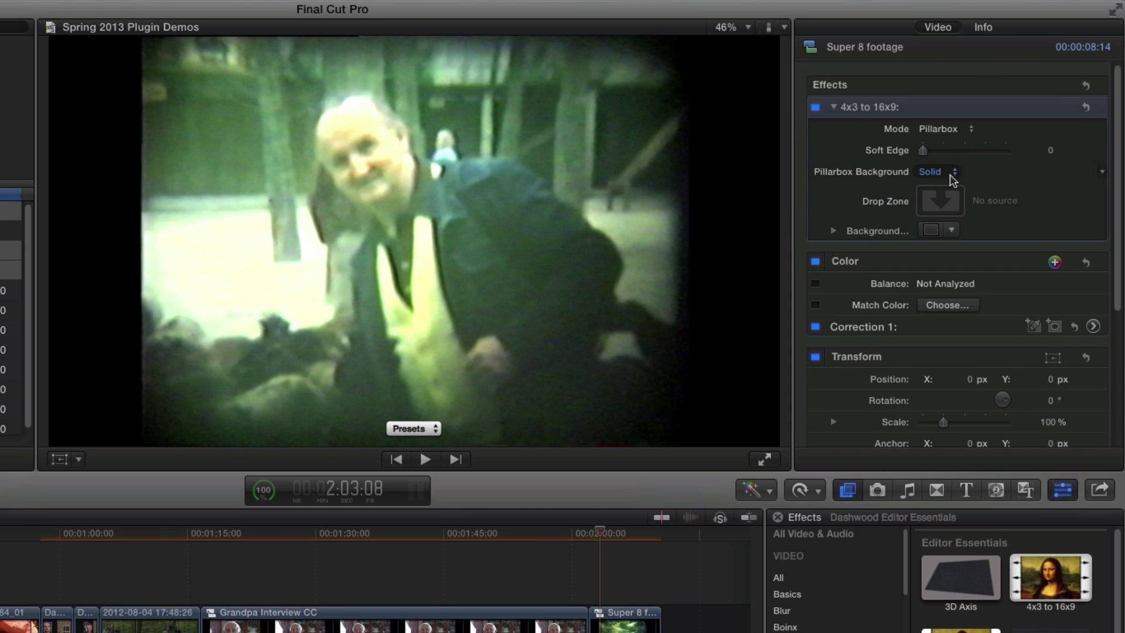
# Step: Colour the solid pillarbox background of the Super 8 footage orange-brown and set the Soft Edge to 64
pyautogui.click(935, 231)
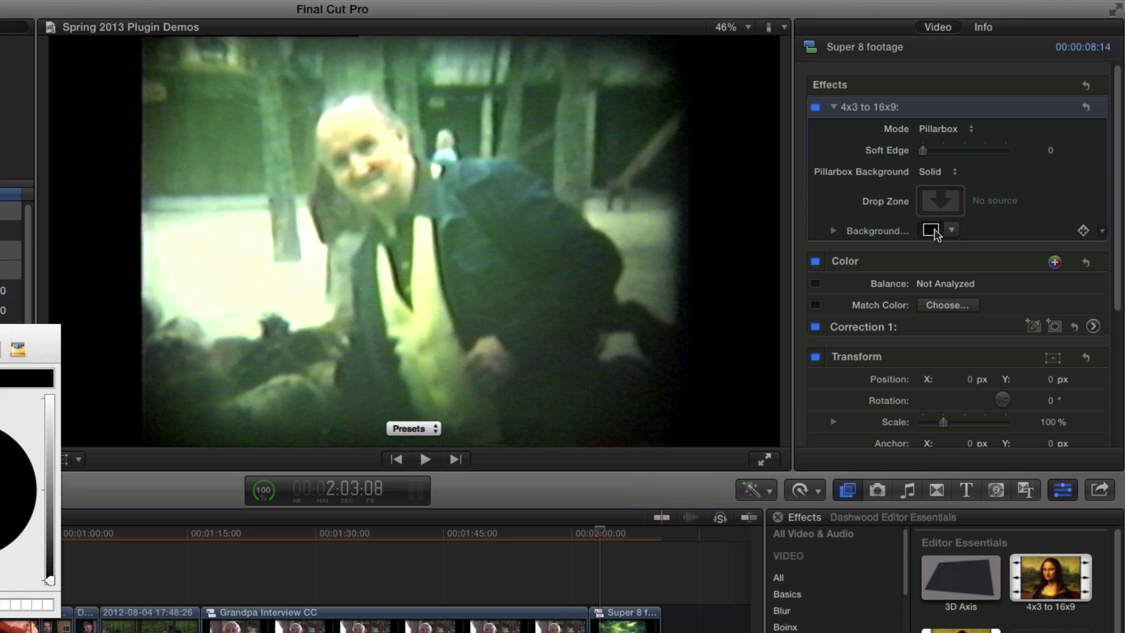
pyautogui.click(51, 478)
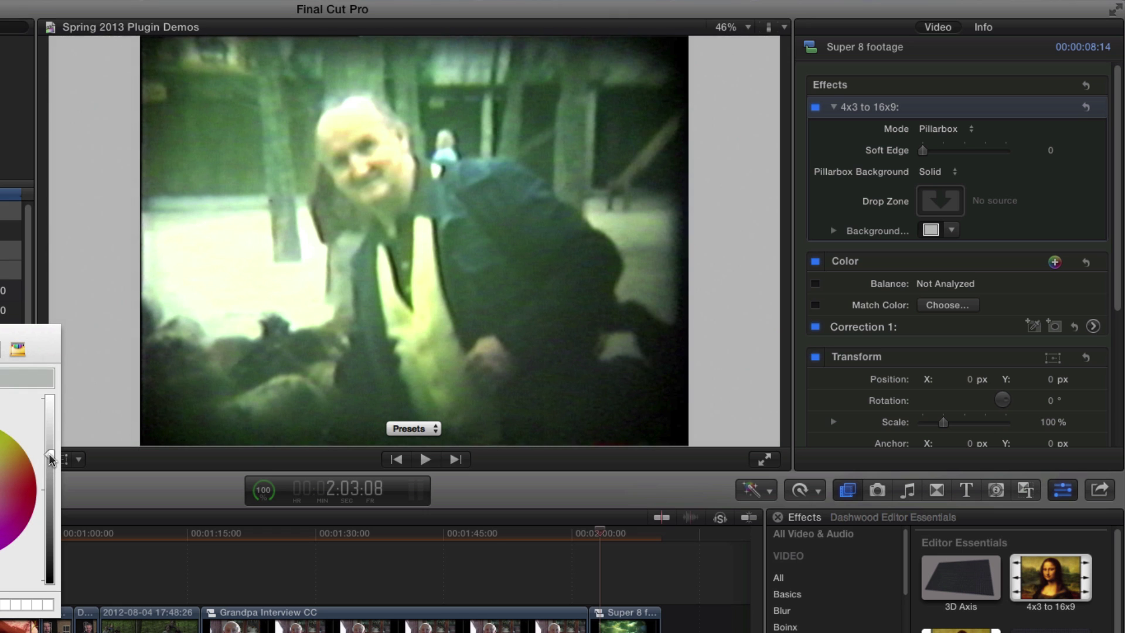
pyautogui.click(22, 479)
pyautogui.moveTo(23, 479); pyautogui.dragTo(11, 464)
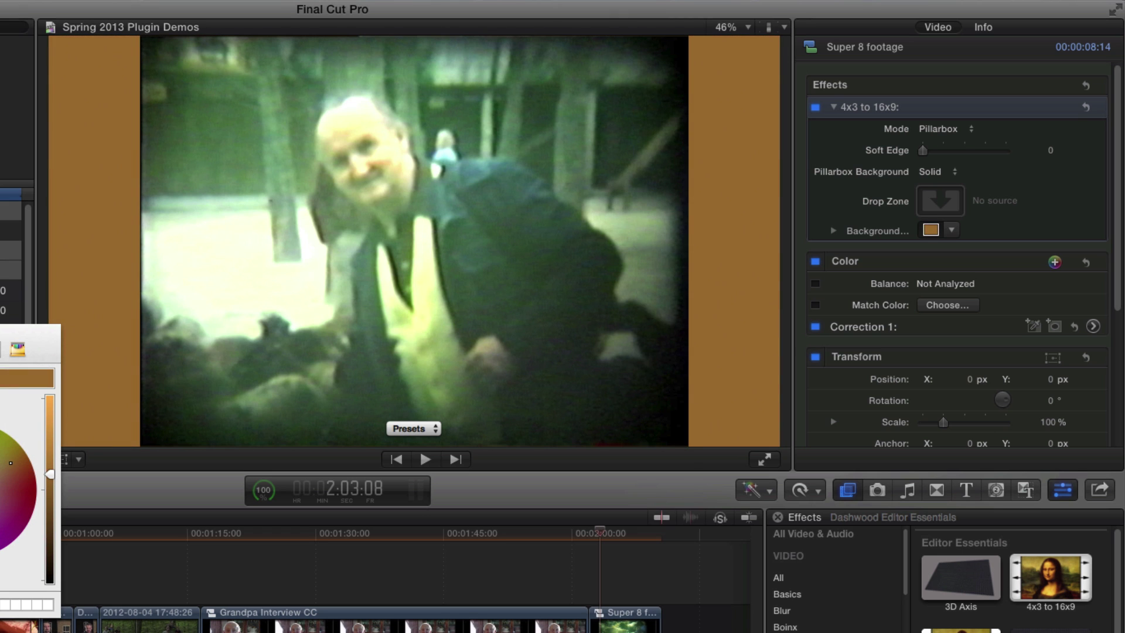
pyautogui.press('Escape')
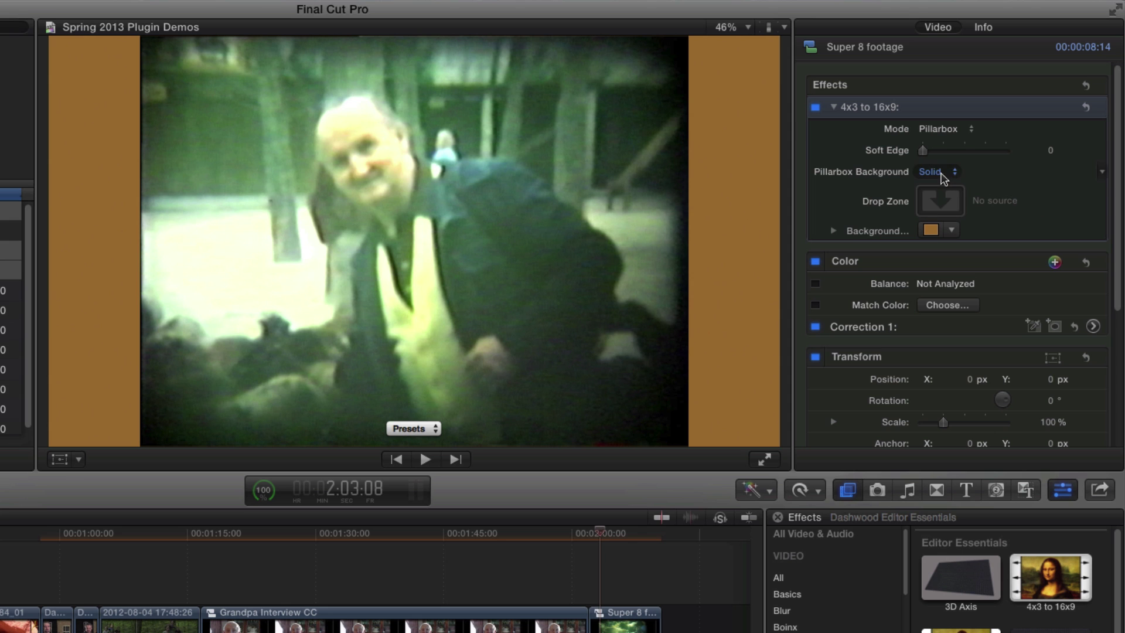
pyautogui.moveTo(924, 154); pyautogui.dragTo(974, 154)
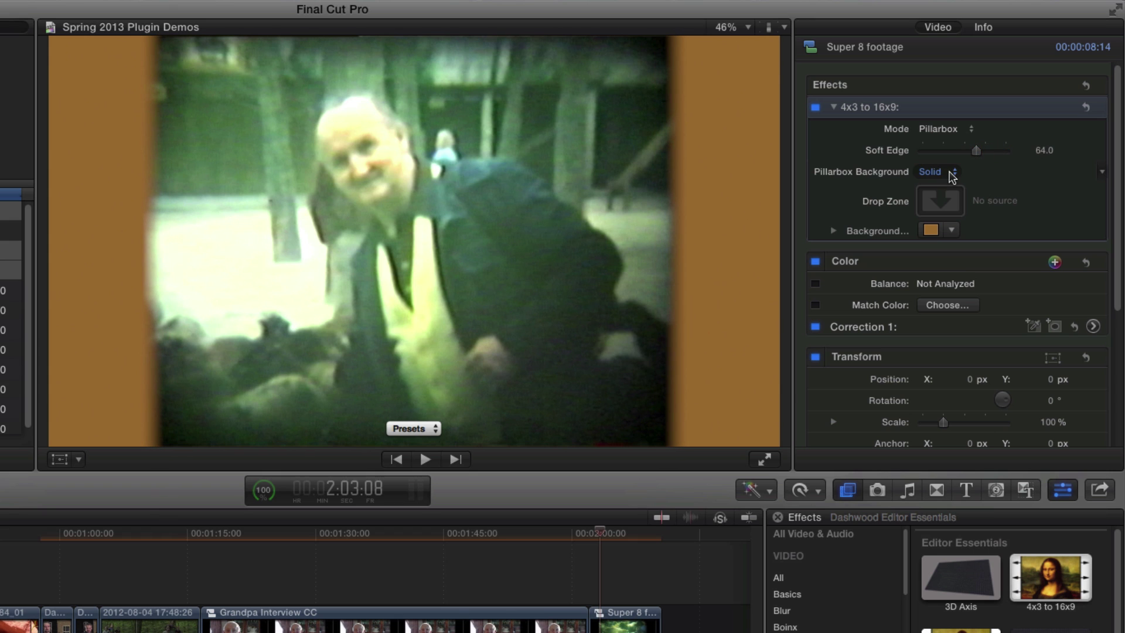
# Step: Switch the pillarbox background to Blurry with a Soft Edge of 71, a Background Blur Radius of 11 and a Background Gamma of -0.88
pyautogui.click(952, 175)
pyautogui.click(955, 185)
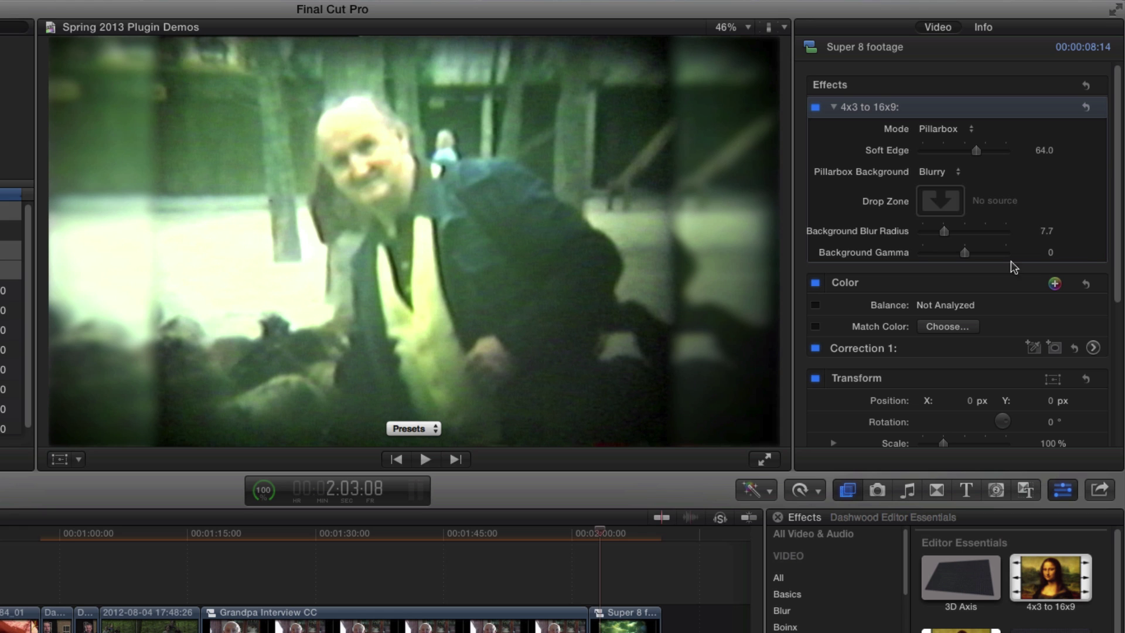
pyautogui.moveTo(971, 152)
pyautogui.mouseDown()
pyautogui.moveTo(934, 154)
pyautogui.moveTo(1003, 152)
pyautogui.moveTo(981, 151)
pyautogui.mouseUp()
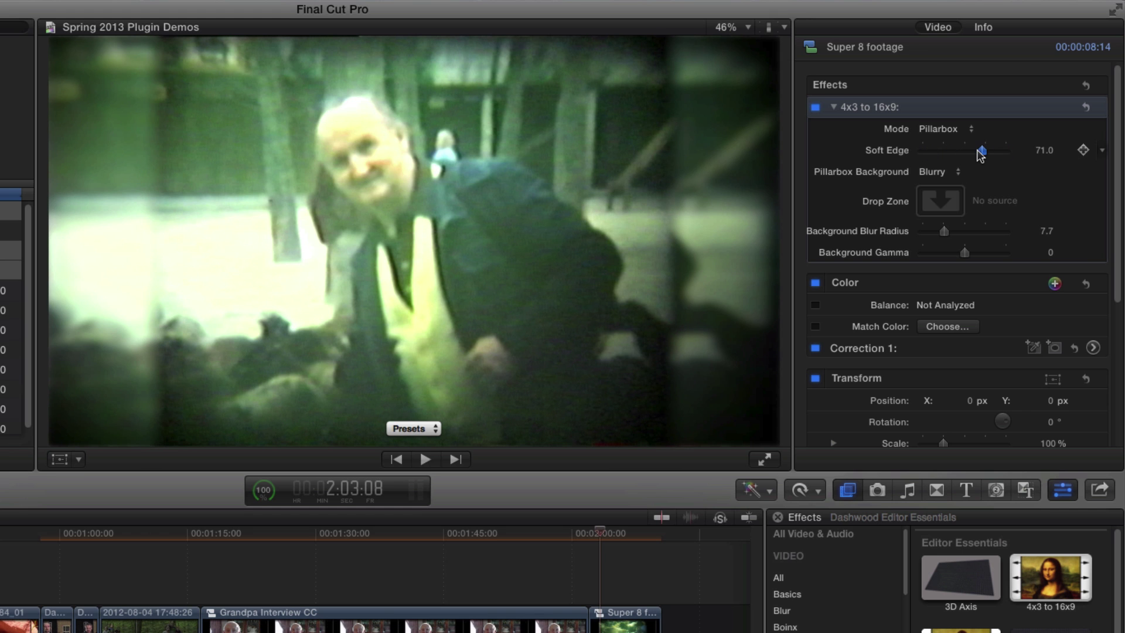
pyautogui.moveTo(944, 232); pyautogui.dragTo(928, 254)
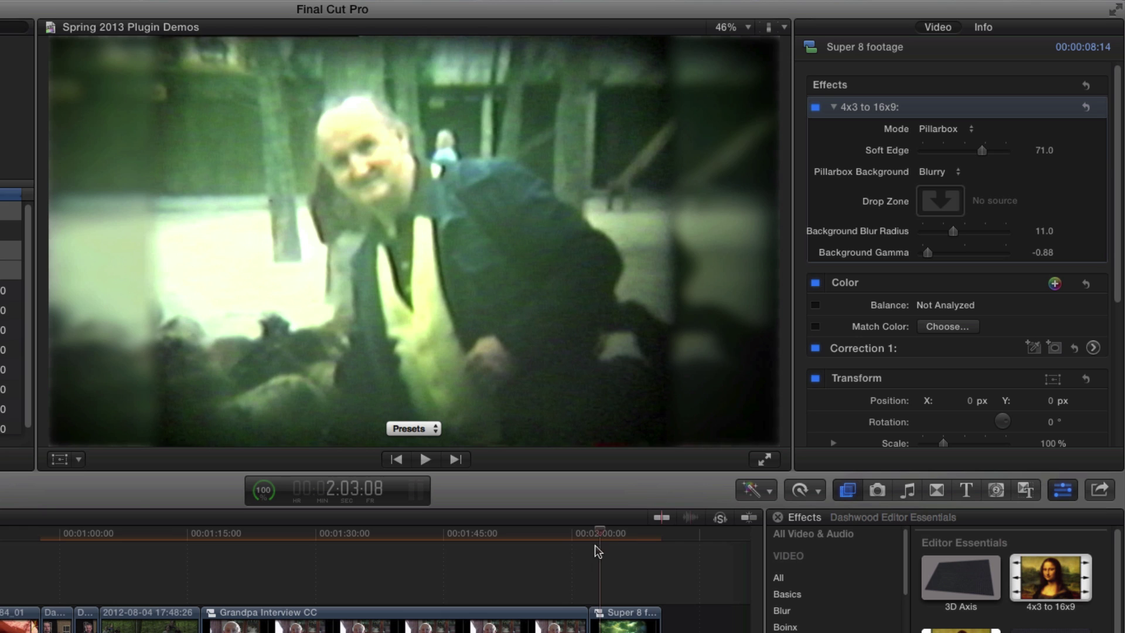
# Step: Preview the Super 8 footage with the blurry pillarbox background, and return the playhead to 2:03:08
pyautogui.moveTo(597, 533); pyautogui.dragTo(599, 535)
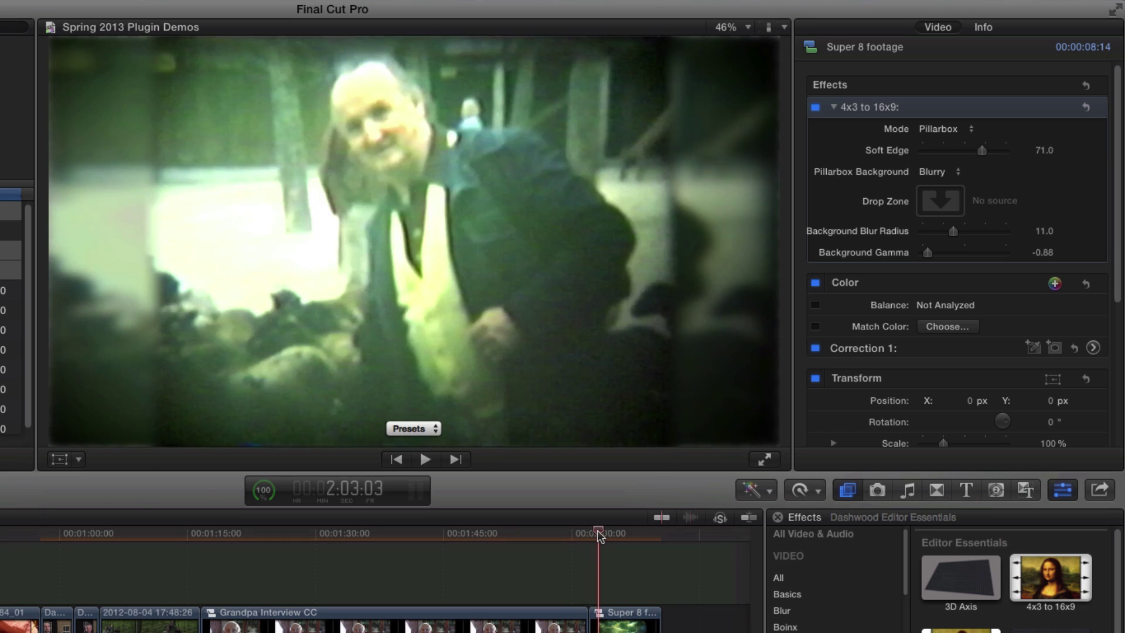
pyautogui.press('space')
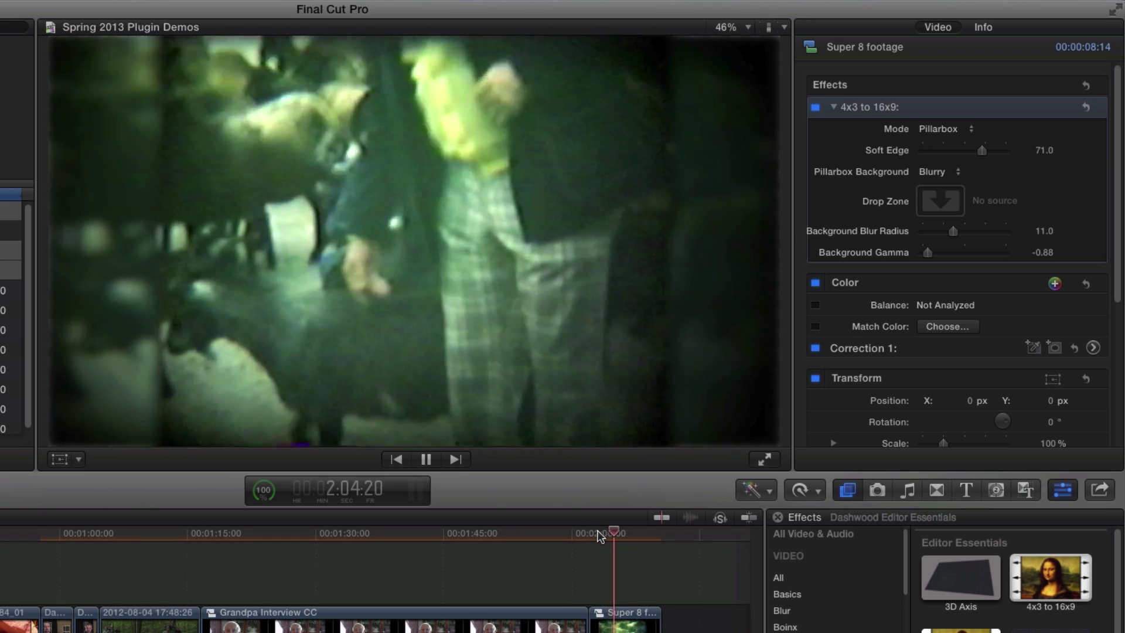
pyautogui.press('space')
pyautogui.moveTo(610, 537); pyautogui.dragTo(601, 538)
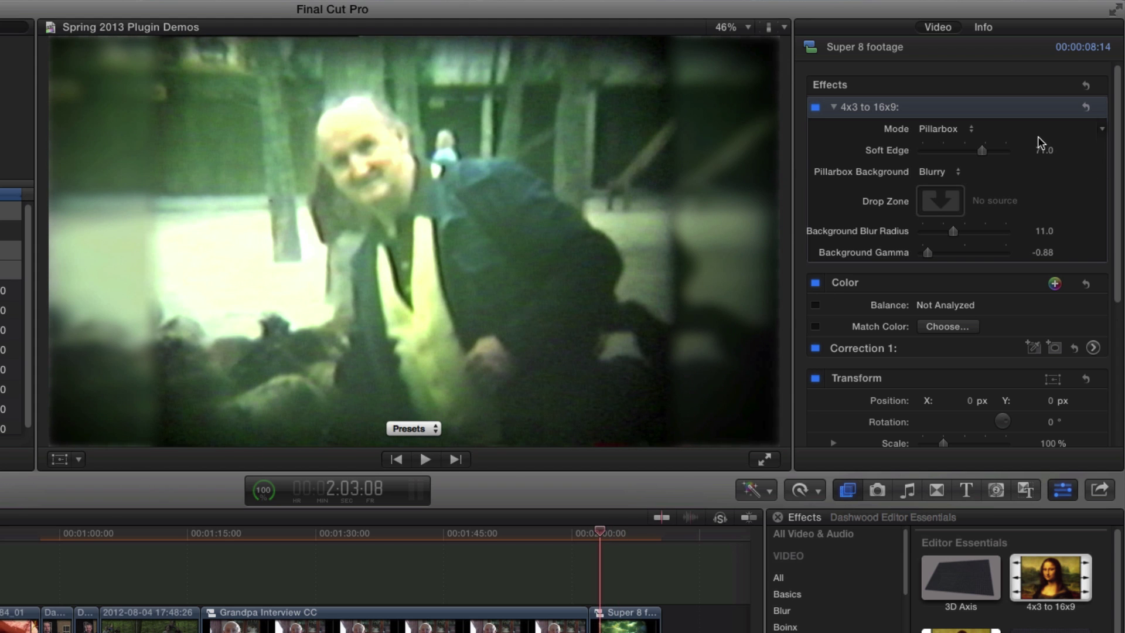
# Step: Compare the Custom and Transparent pillarbox backgrounds, keeping Custom with a Background Gamma of -0.7
pyautogui.click(951, 174)
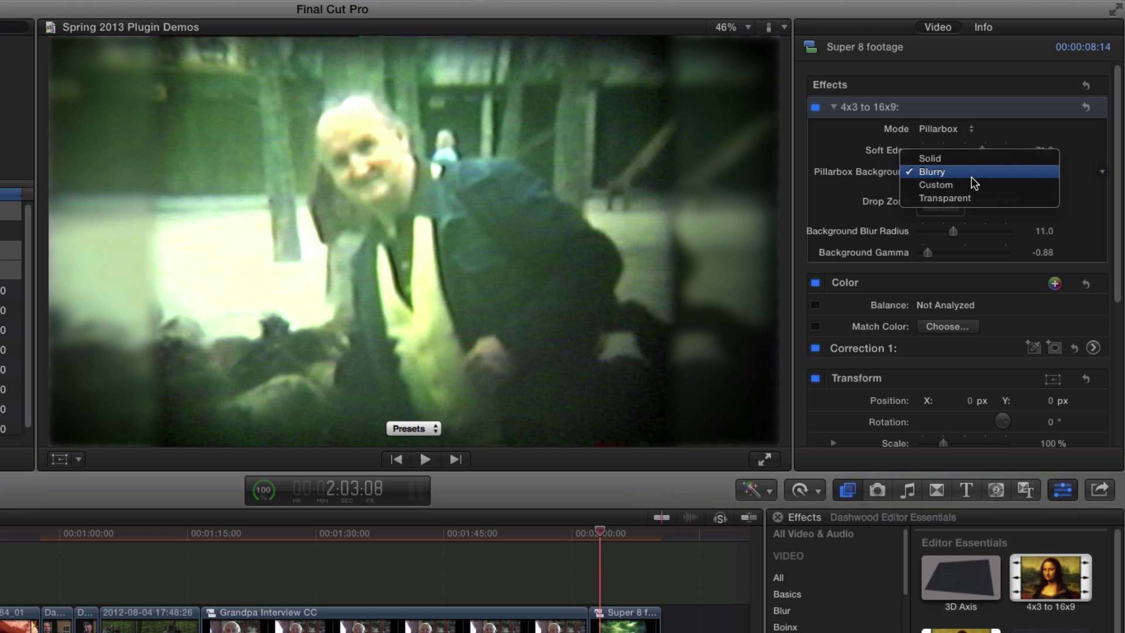
pyautogui.click(961, 186)
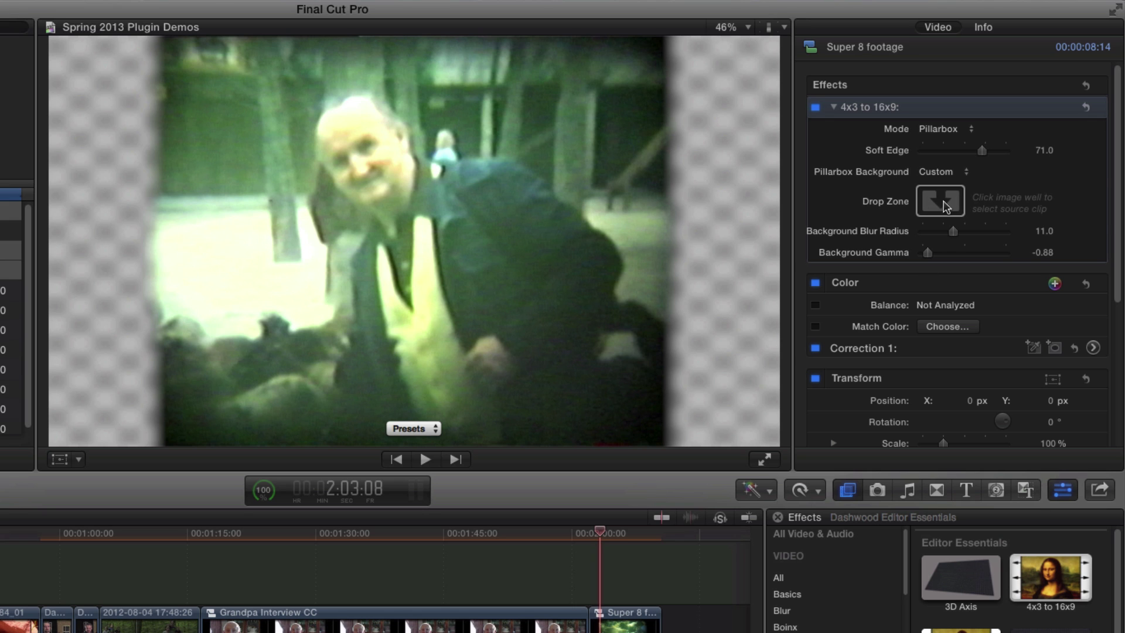
pyautogui.click(954, 172)
pyautogui.click(966, 185)
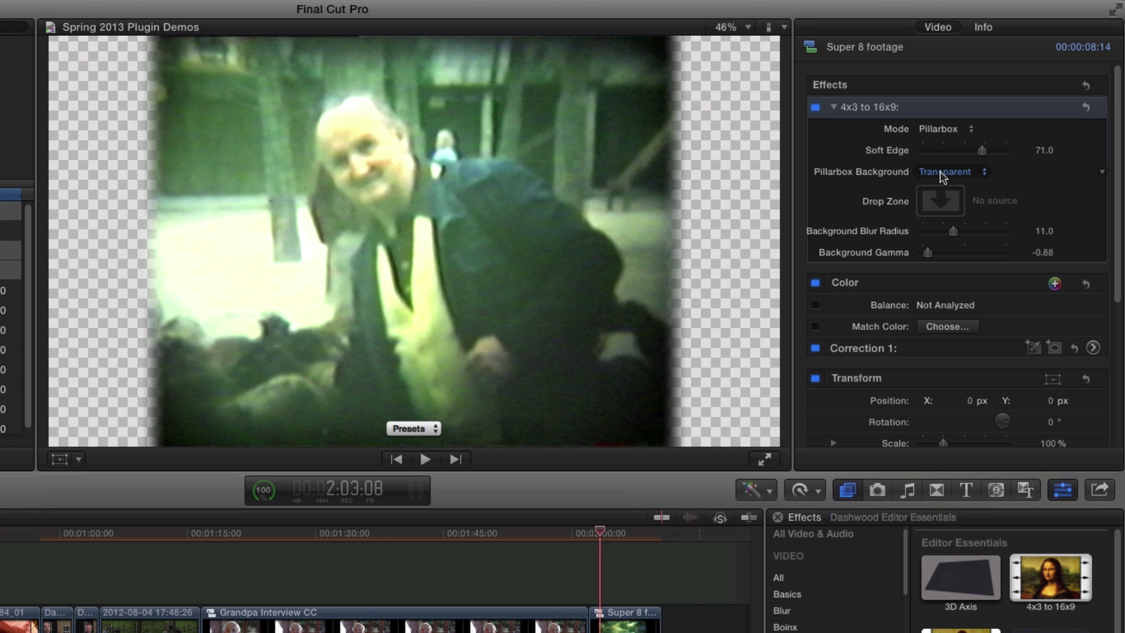
pyautogui.click(964, 171)
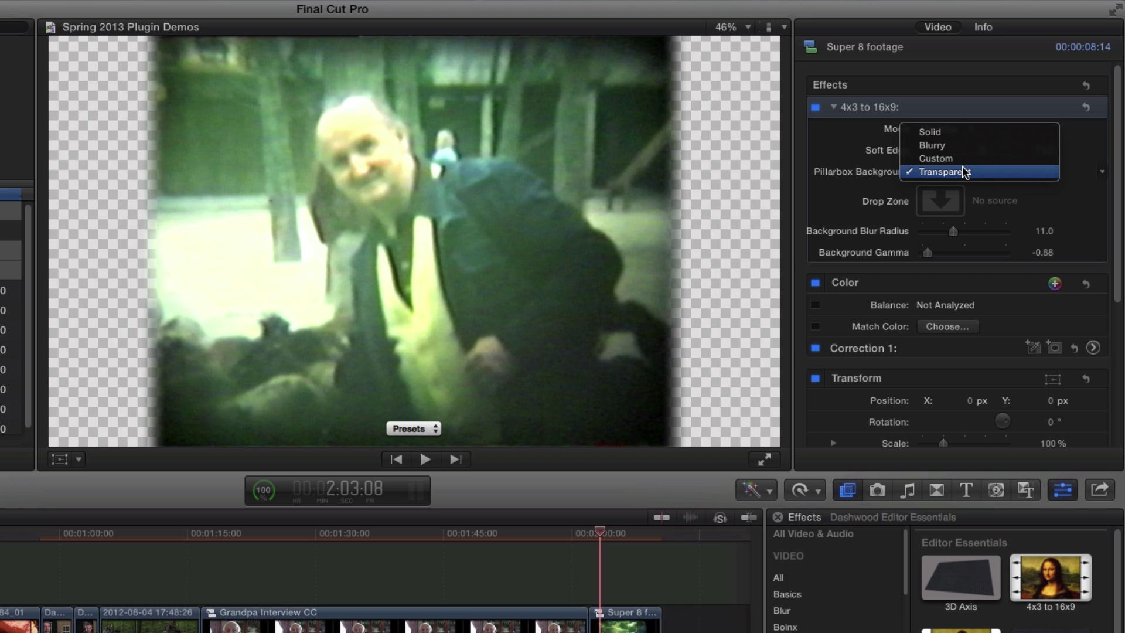
pyautogui.click(965, 159)
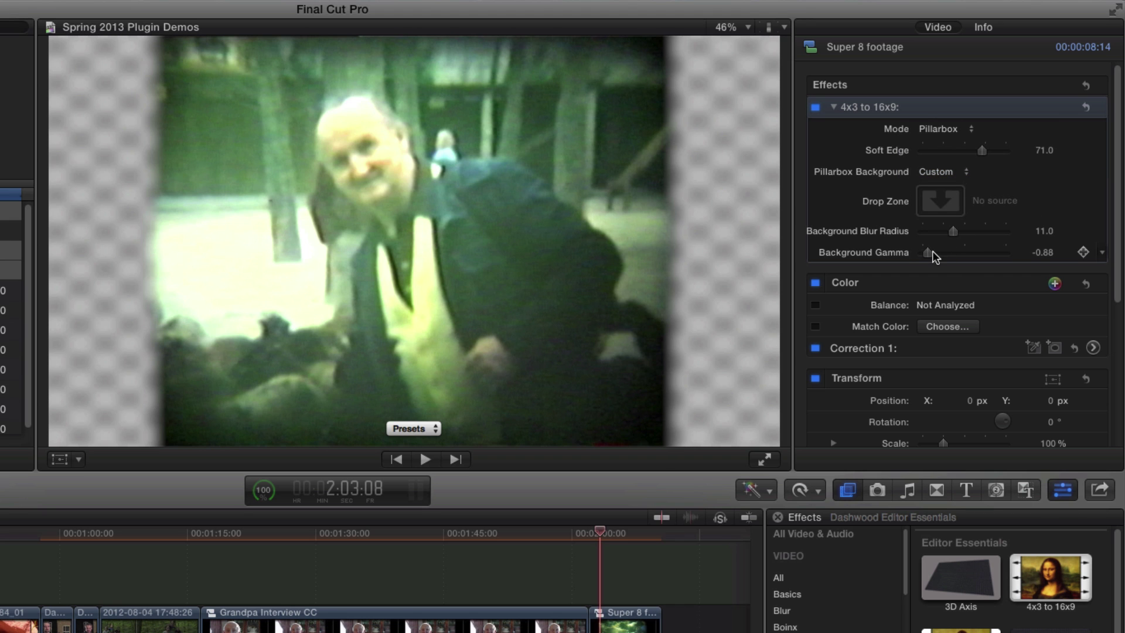
pyautogui.moveTo(932, 252)
pyautogui.mouseDown()
pyautogui.moveTo(973, 252)
pyautogui.moveTo(939, 254)
pyautogui.mouseUp()
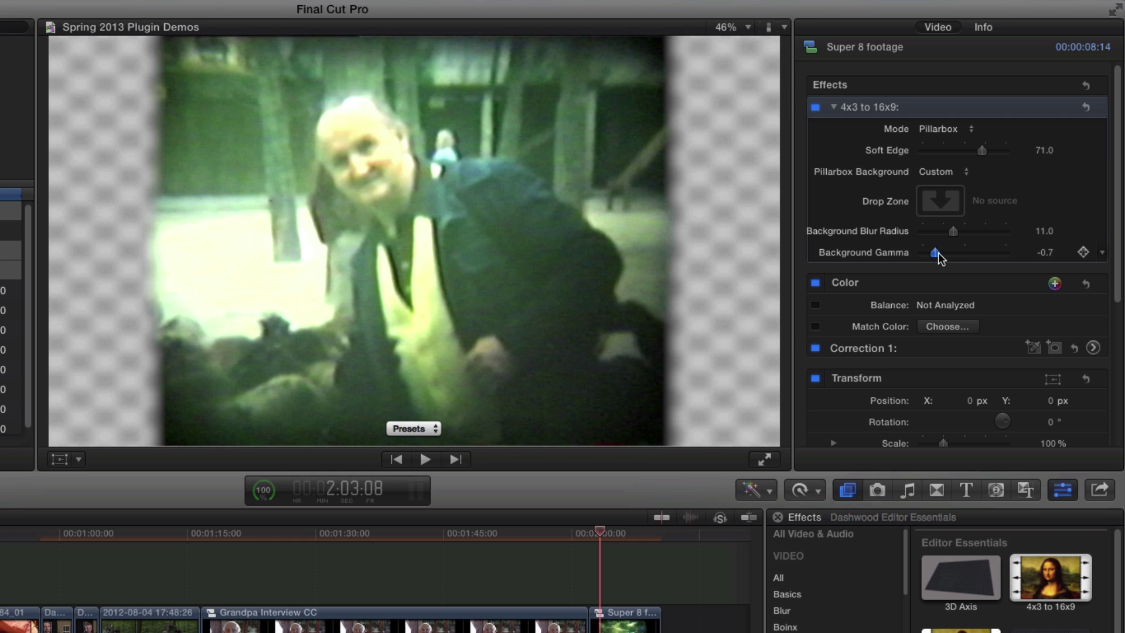
# Step: Change the 4x3 to 16x9 mode to Crop & Reframe and set the Slide/Pan Reframe to -0.03
pyautogui.click(956, 130)
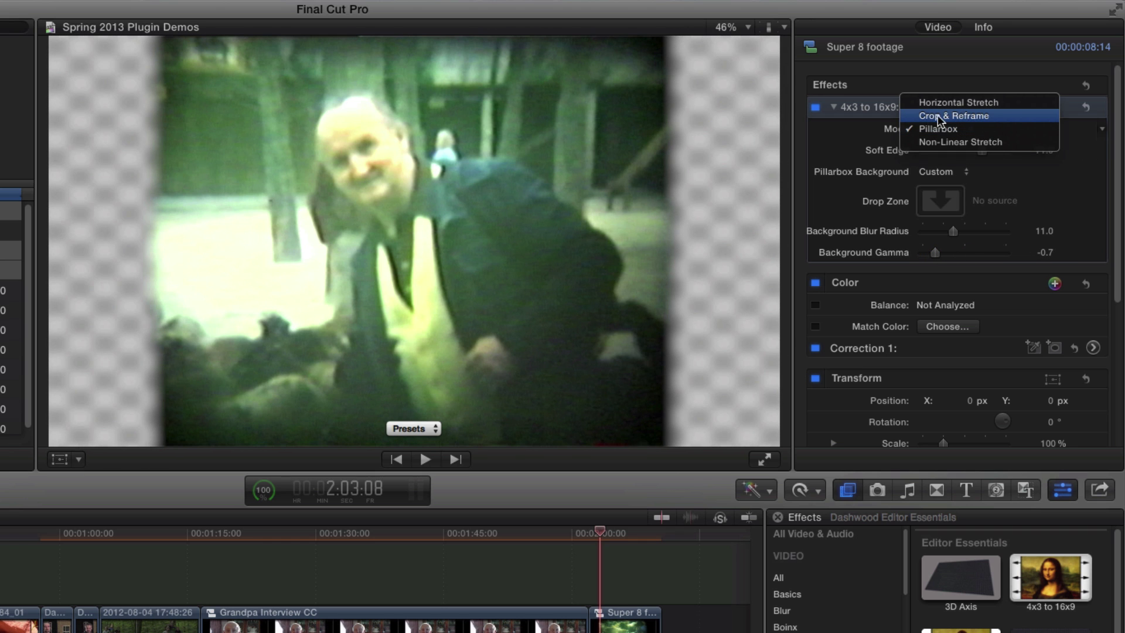
pyautogui.click(1006, 116)
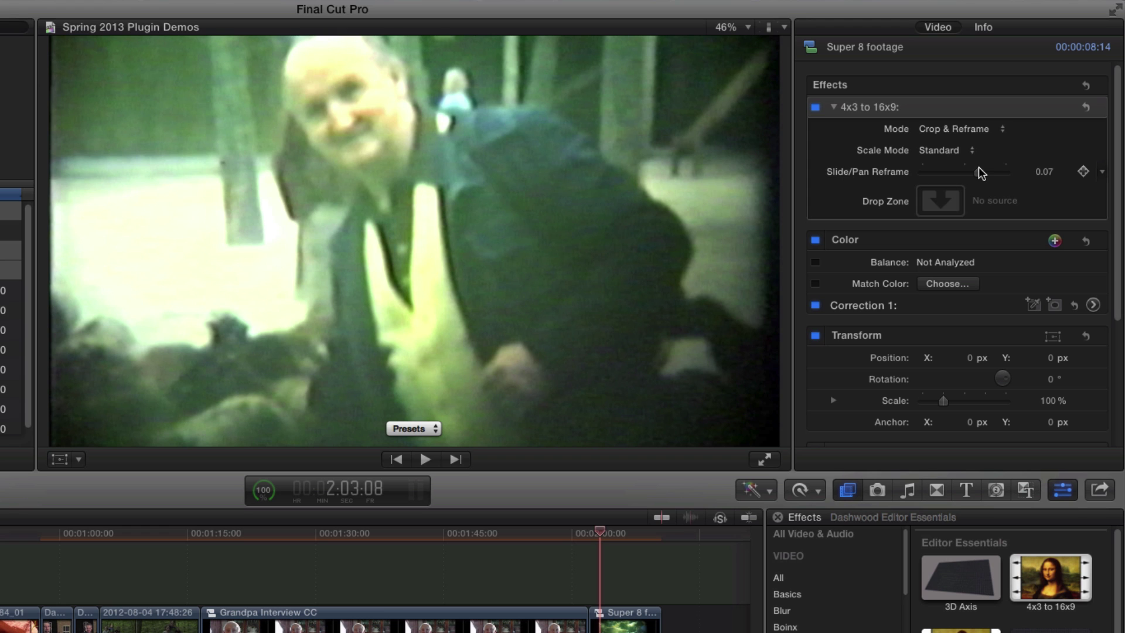
pyautogui.moveTo(981, 173); pyautogui.dragTo(959, 176)
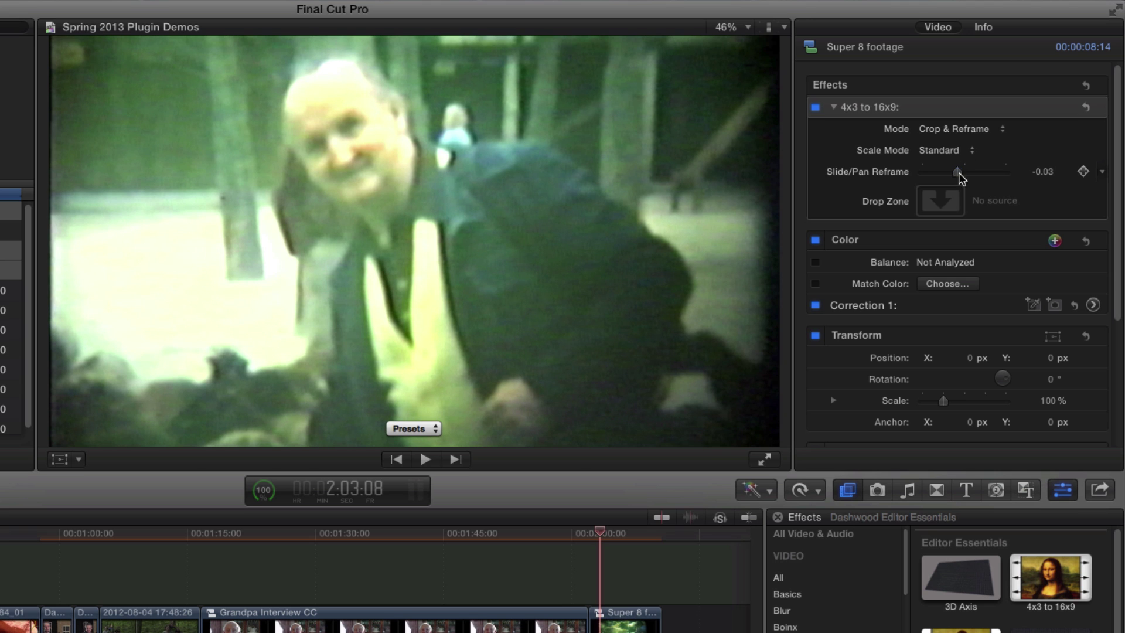
# Step: Switch the effect's mode back to Pillarbox for comparison, and return it to Crop & Reframe
pyautogui.click(988, 130)
pyautogui.click(975, 143)
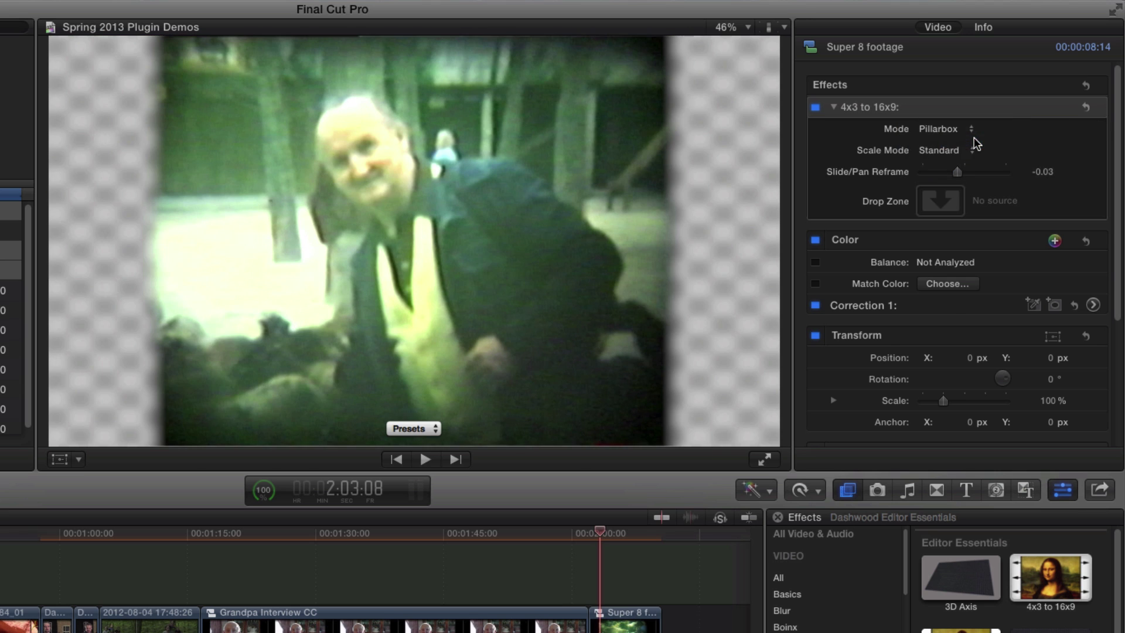
pyautogui.click(974, 128)
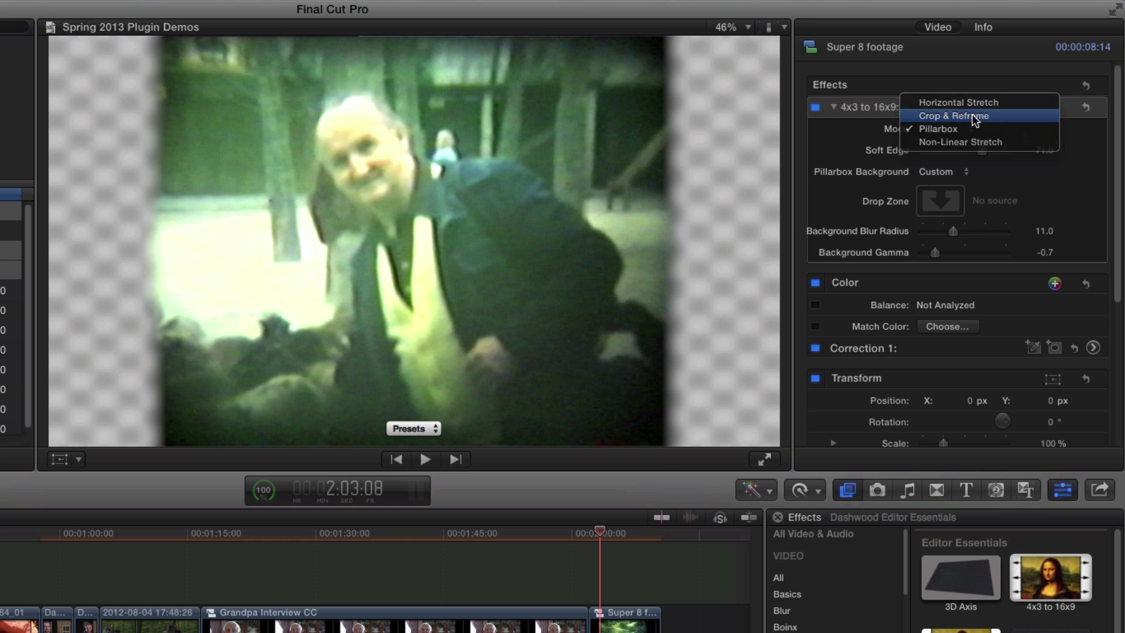
pyautogui.click(972, 117)
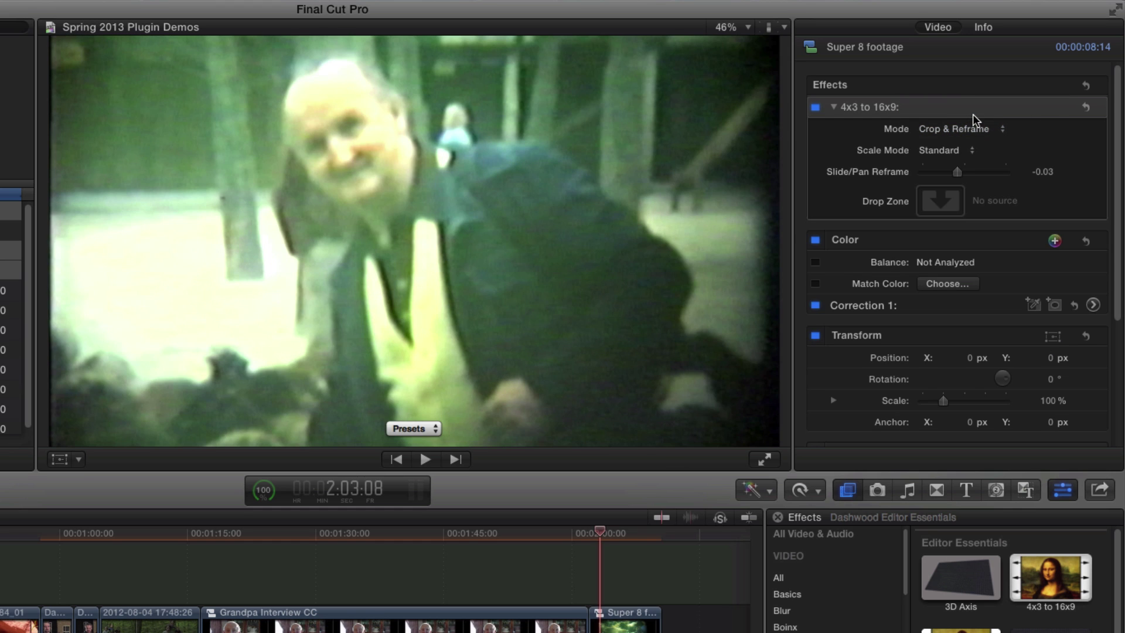
# Step: Try the Fast and Intelligent scale modes for the reframed footage, and return to Standard
pyautogui.click(945, 151)
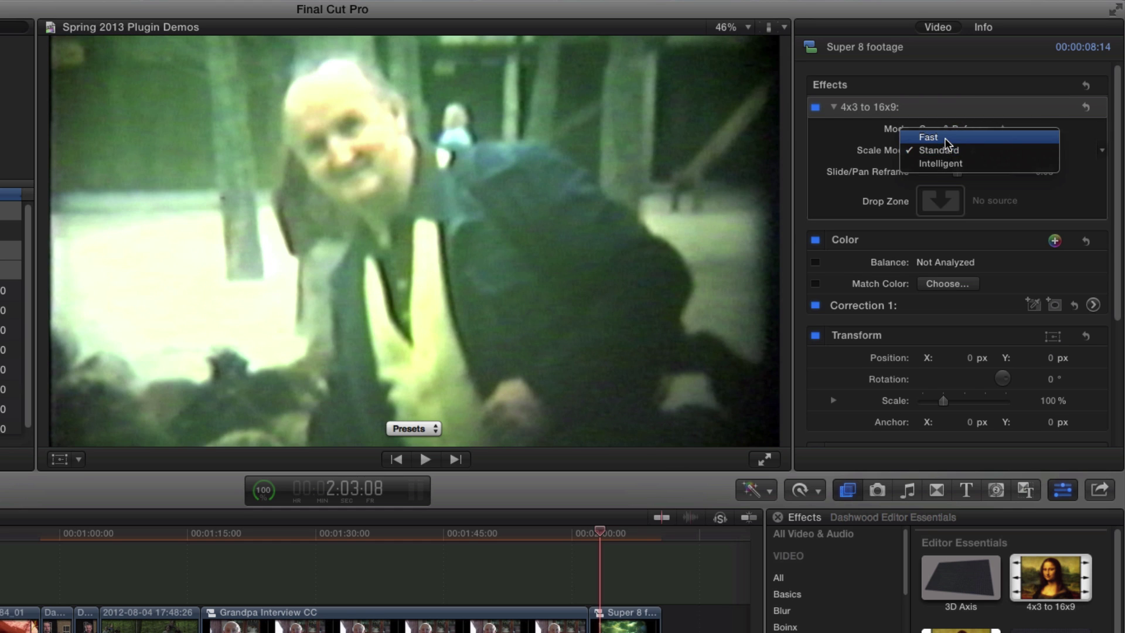
pyautogui.click(946, 138)
pyautogui.click(944, 151)
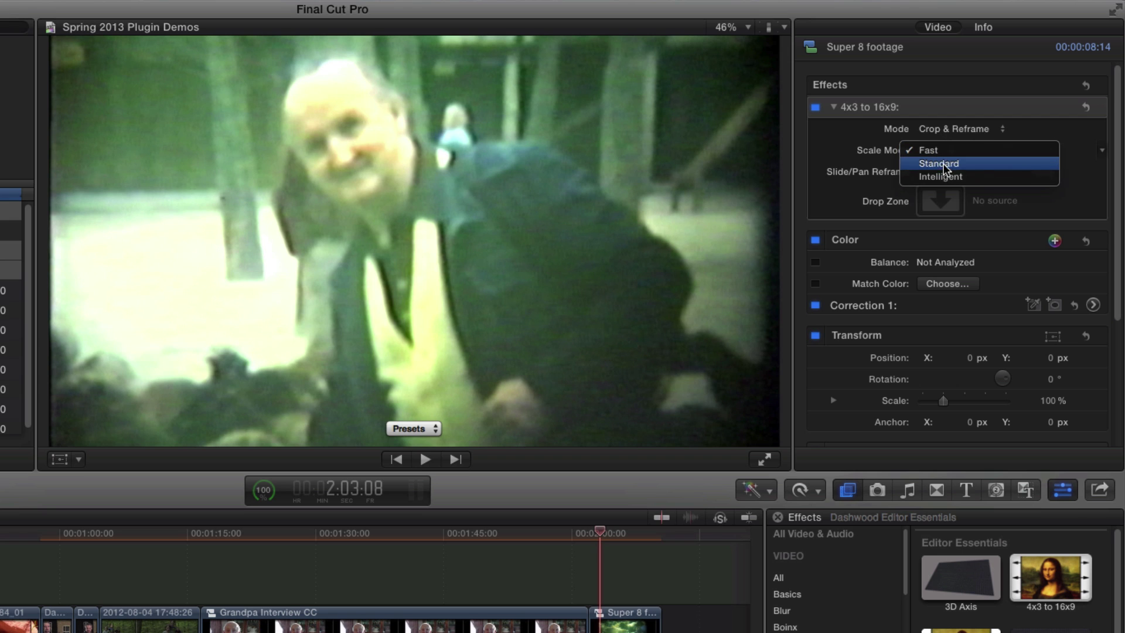
pyautogui.click(943, 163)
pyautogui.click(942, 154)
pyautogui.click(943, 163)
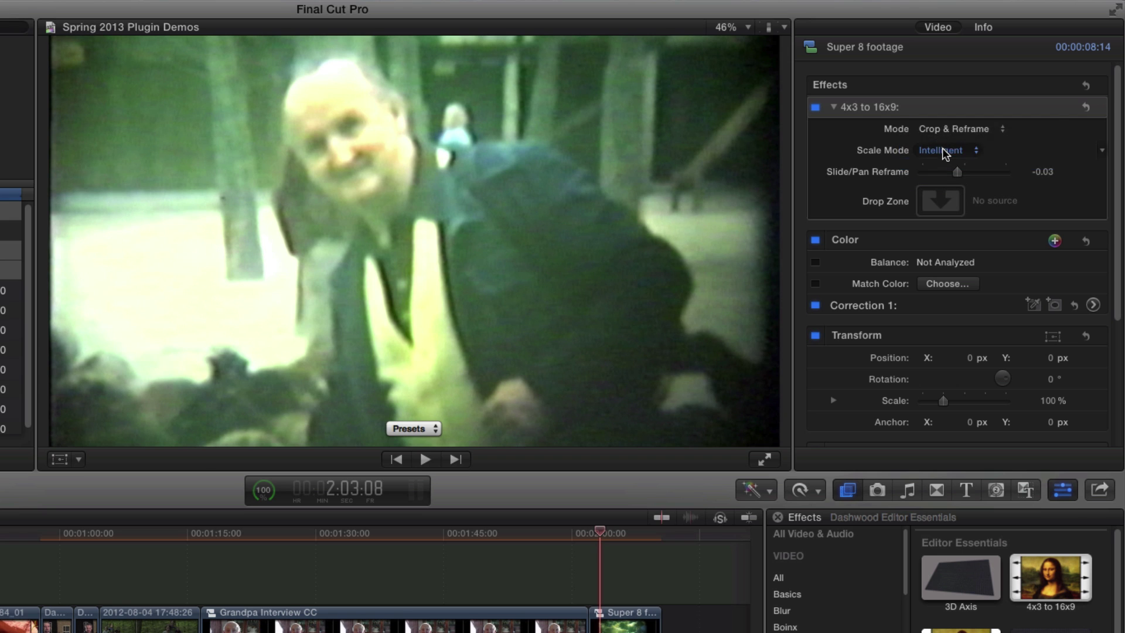
pyautogui.click(943, 150)
pyautogui.click(944, 138)
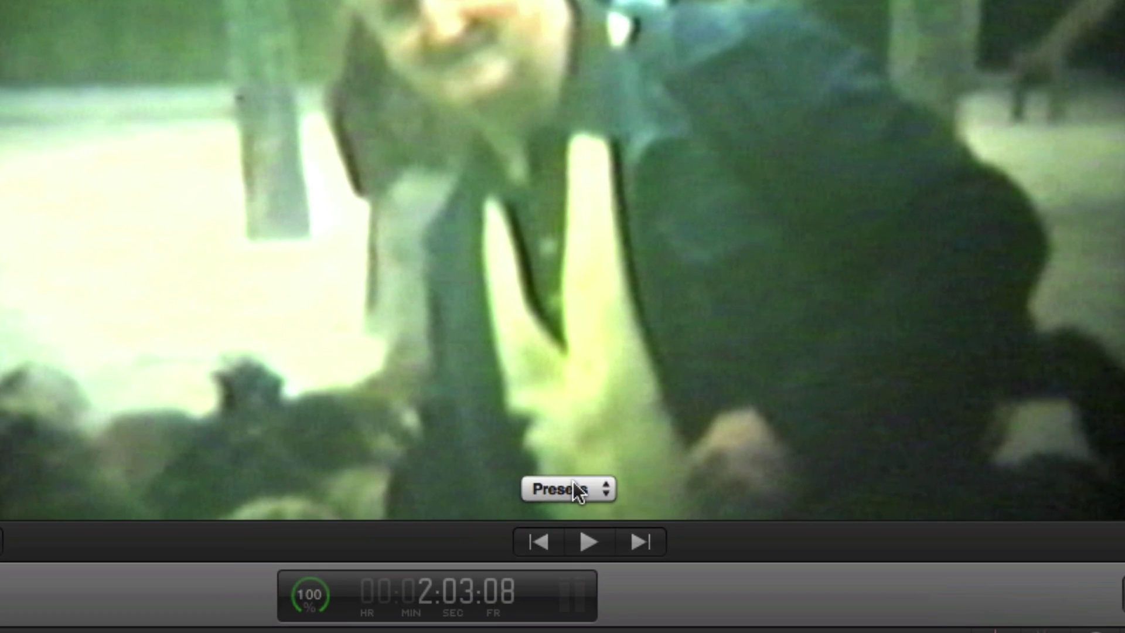
# Step: Save the effect's current parameter values as a preset named Common Headroom in the Presets folder
pyautogui.click(619, 317)
pyautogui.click(586, 513)
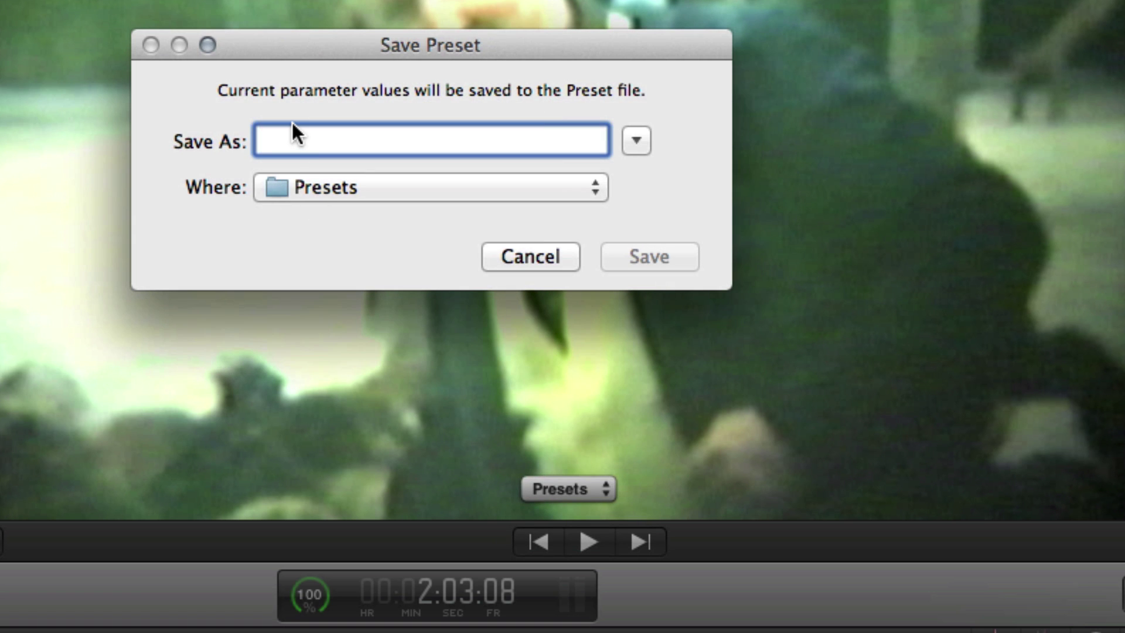
pyautogui.write('Comm')
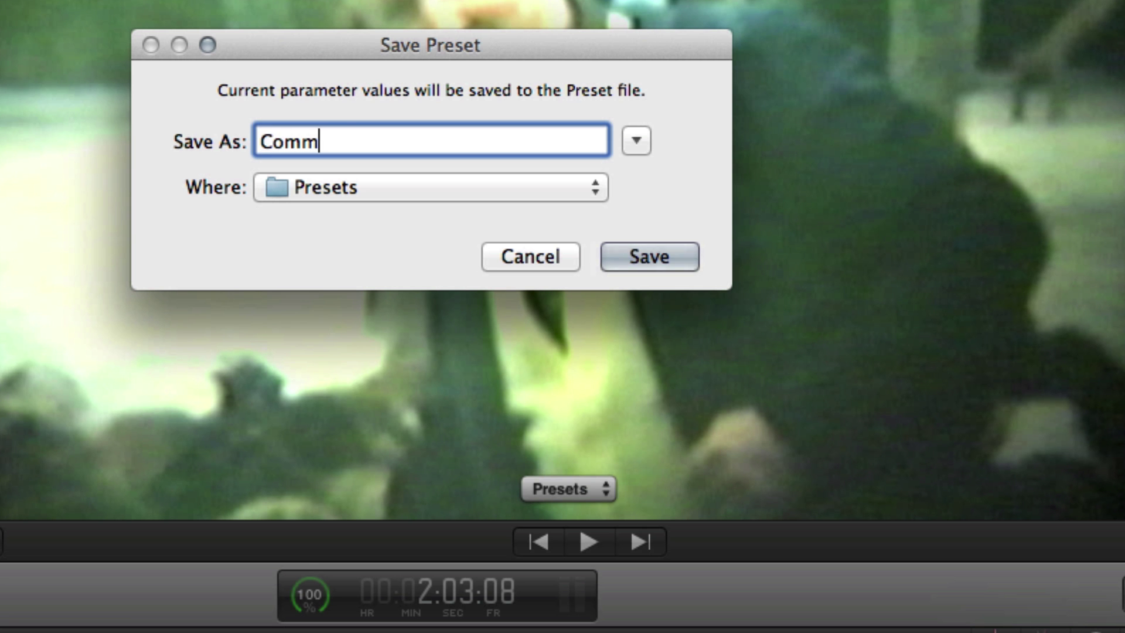
pyautogui.write('on Headroom')
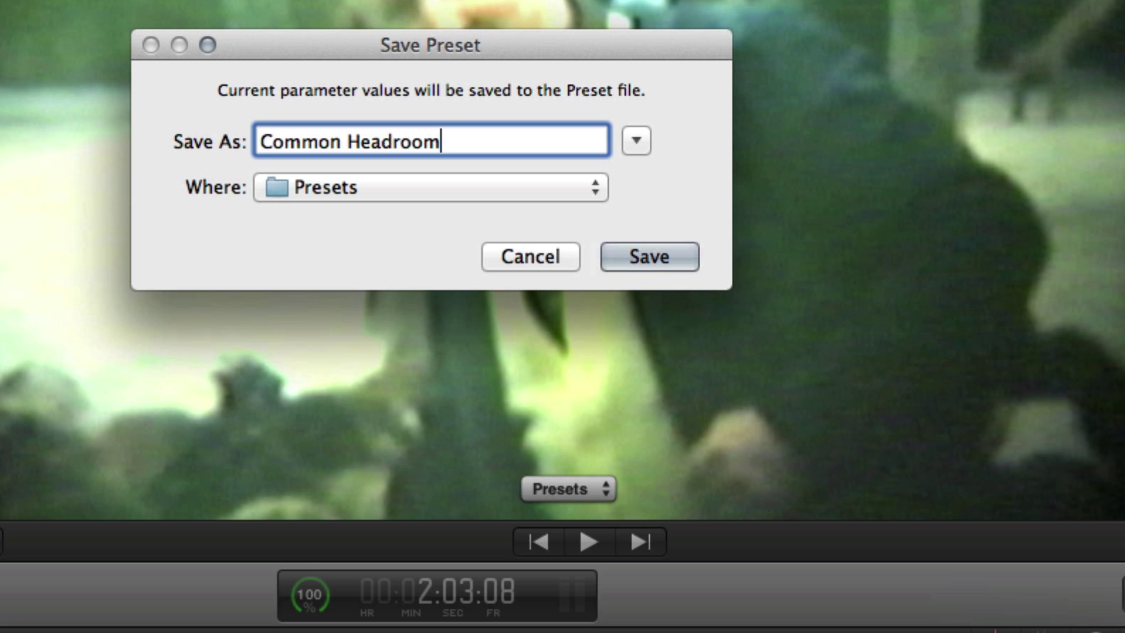
pyautogui.press('Return')
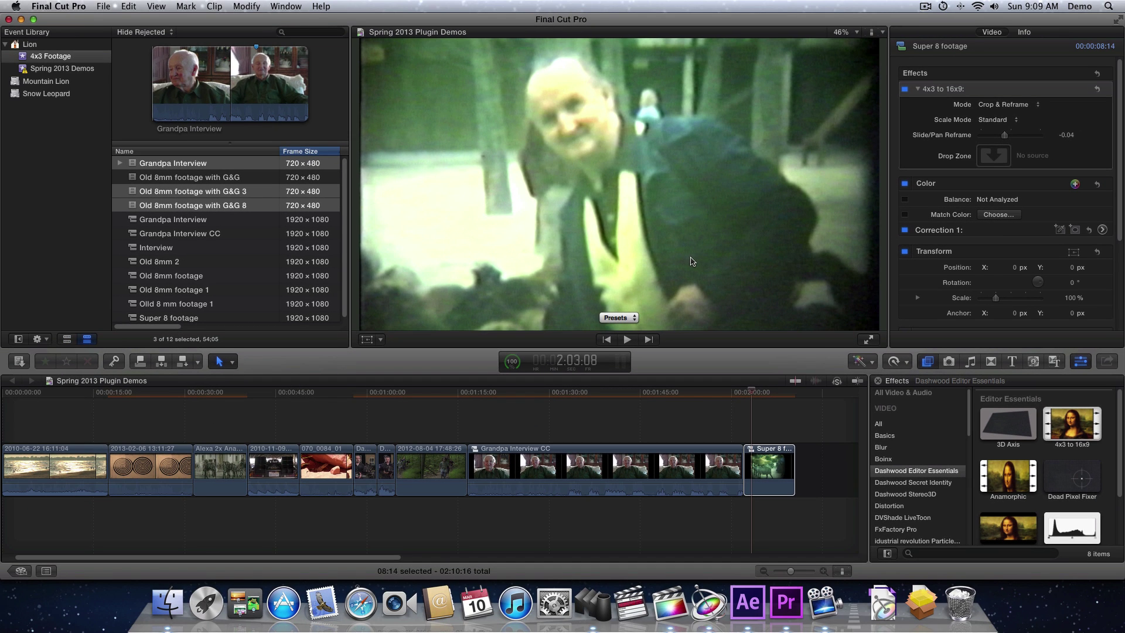
# Step: Load the Common Headroom preset from the Presets folder into the Super 8 footage's 4x3 to 16x9 effect
pyautogui.click(615, 319)
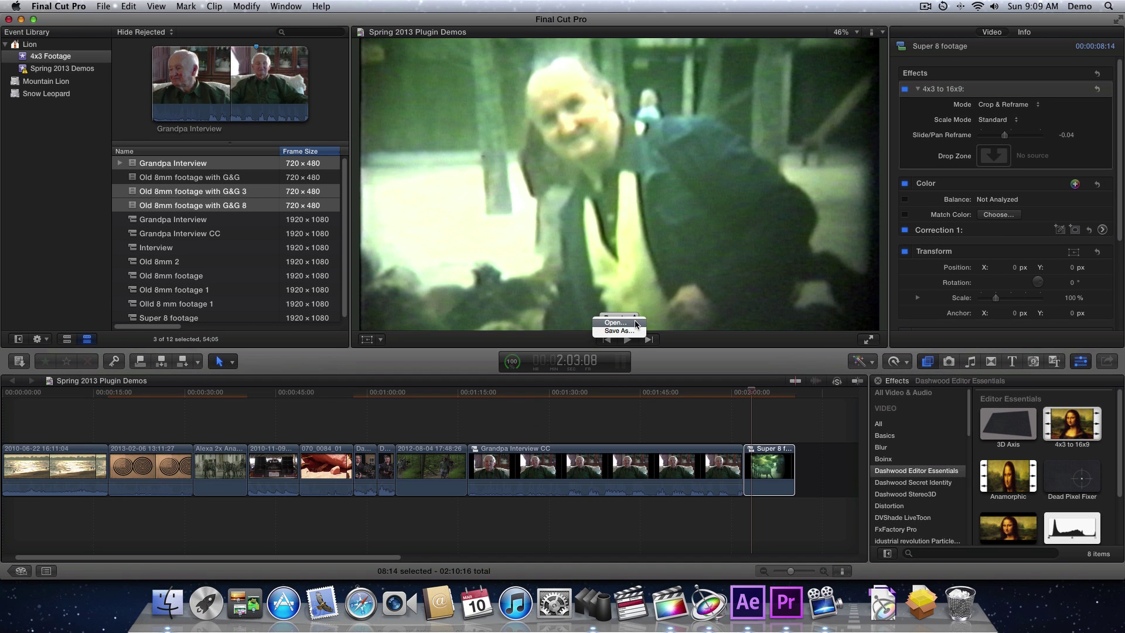
pyautogui.click(635, 322)
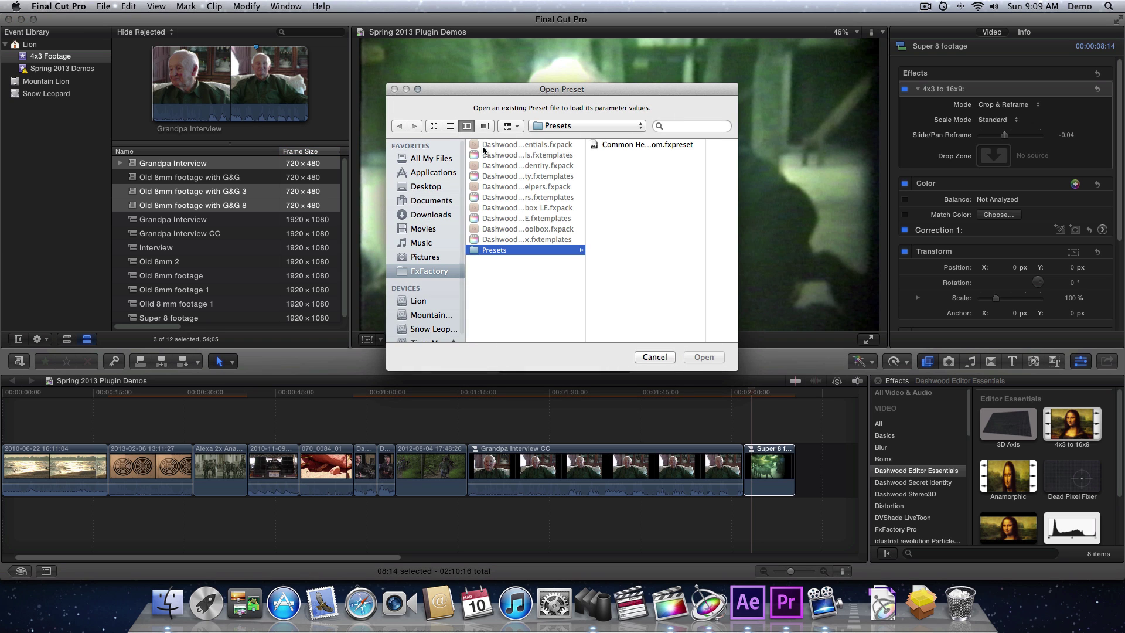
pyautogui.click(627, 145)
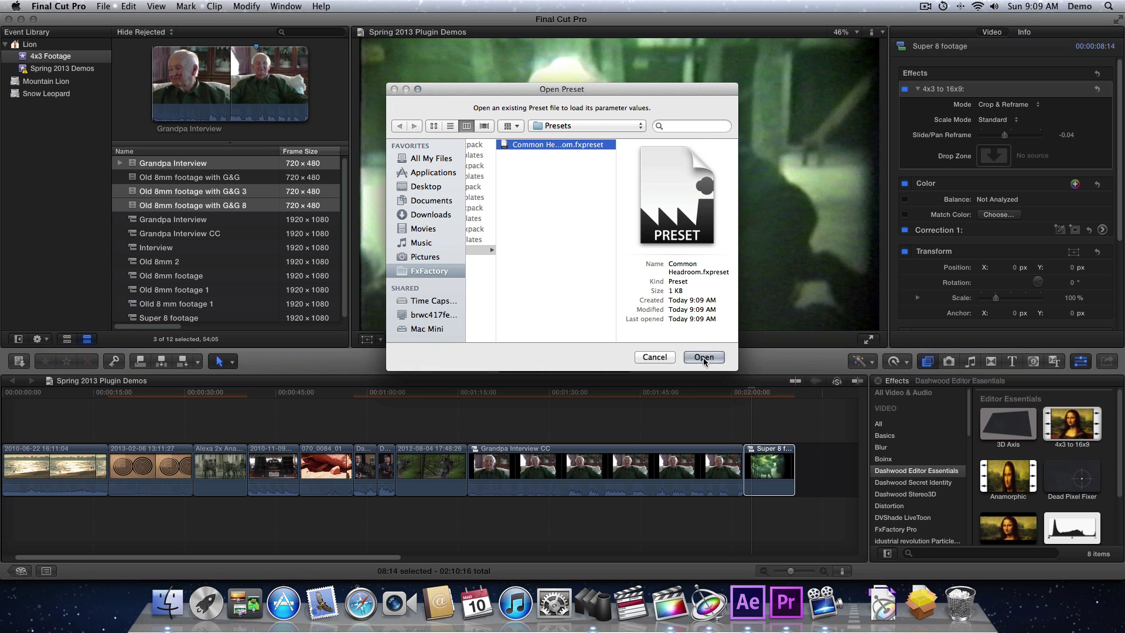
pyautogui.click(704, 358)
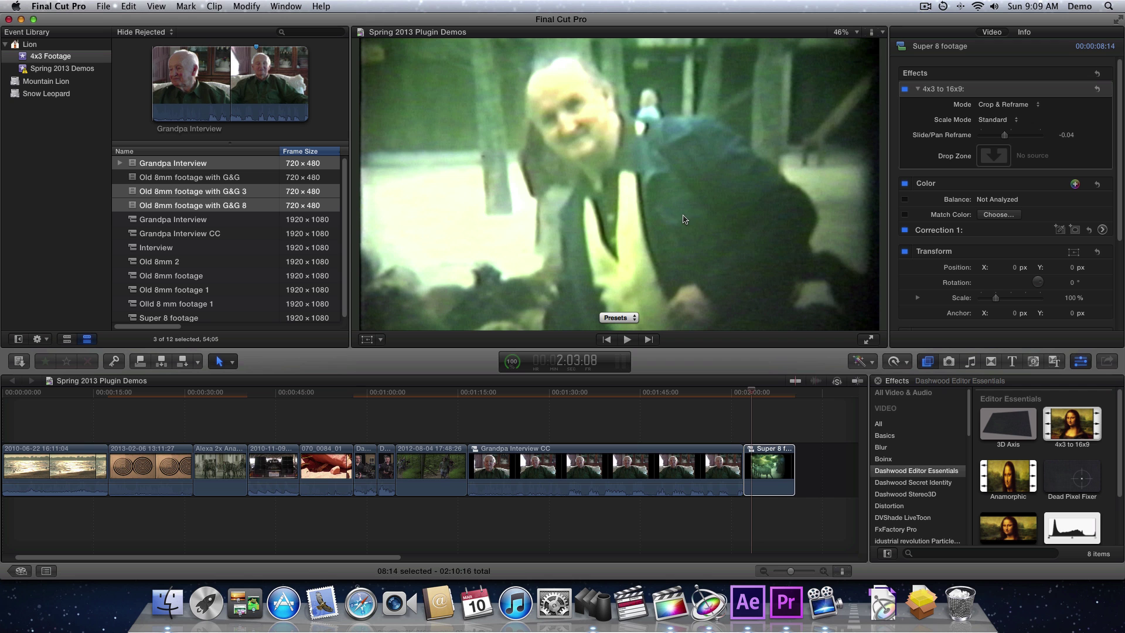
# Step: Switch to Adobe Premiere Pro and move the 1920x1080 sequence's playhead to 00:00:30:01 on the Grandpa Interview clip
pyautogui.press('super+Tab')
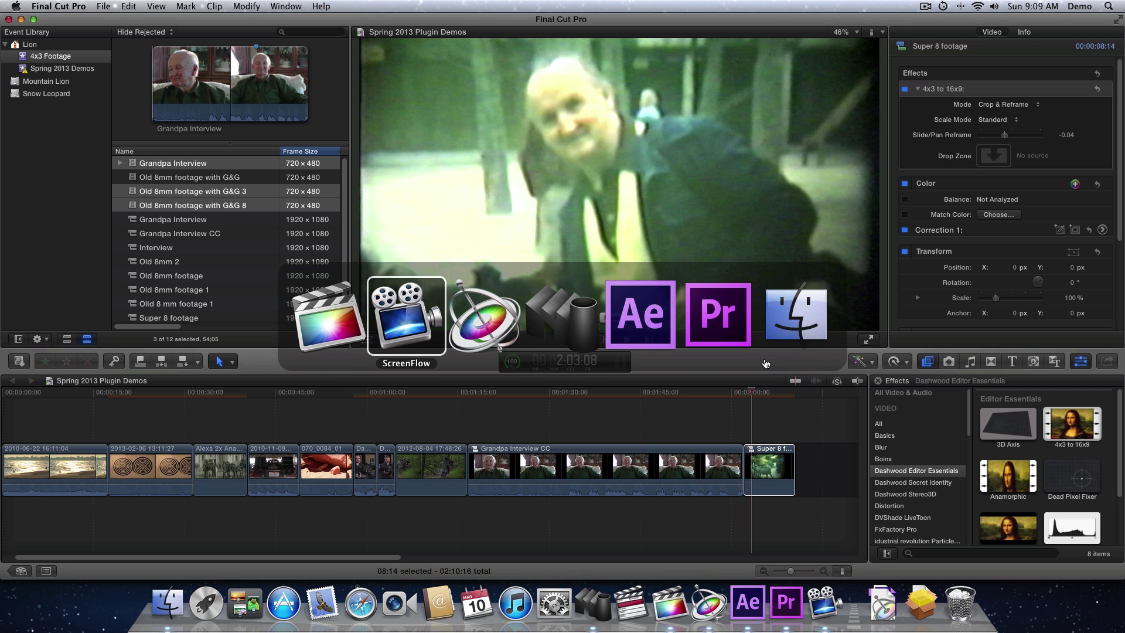
pyautogui.press('super+Tab')
pyautogui.press('super+Tab')
pyautogui.press('super+Tab')
pyautogui.press('super+Tab')
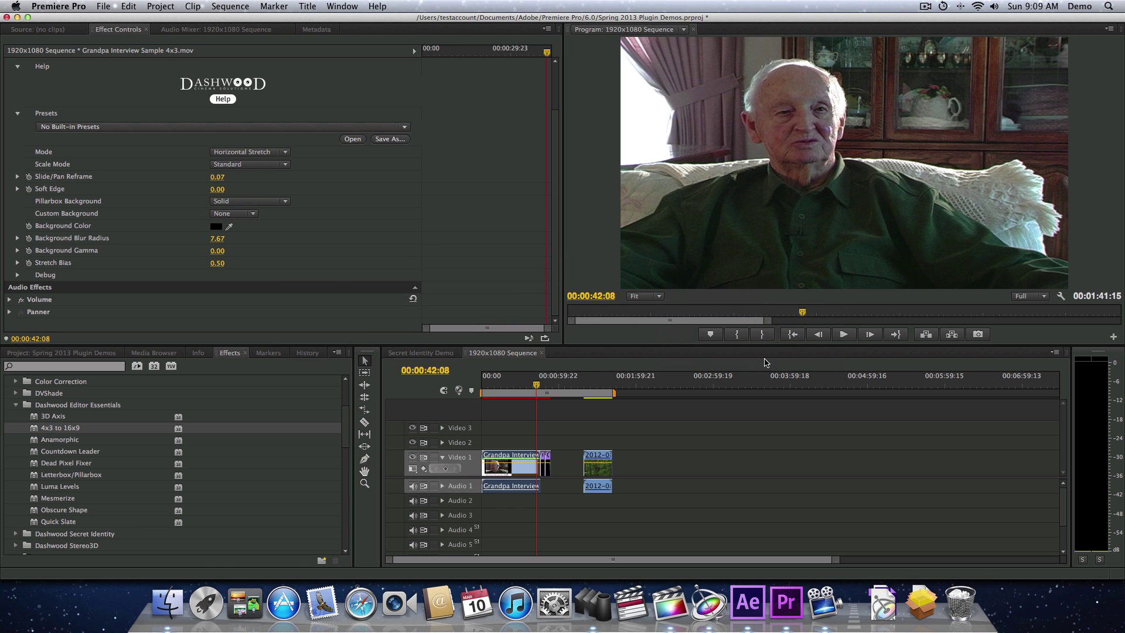
pyautogui.moveTo(536, 386); pyautogui.dragTo(520, 384)
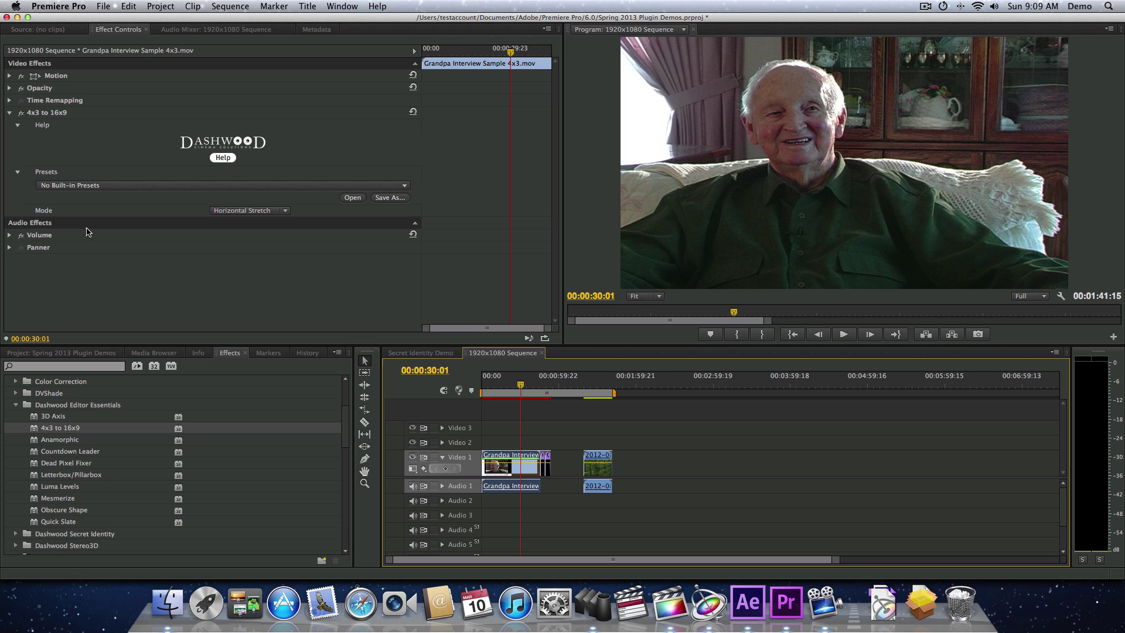
# Step: Set the clip's 4x3 to 16x9 effect to Non-Linear Stretch mode with a Stretch Bias of 1.00
pyautogui.click(260, 209)
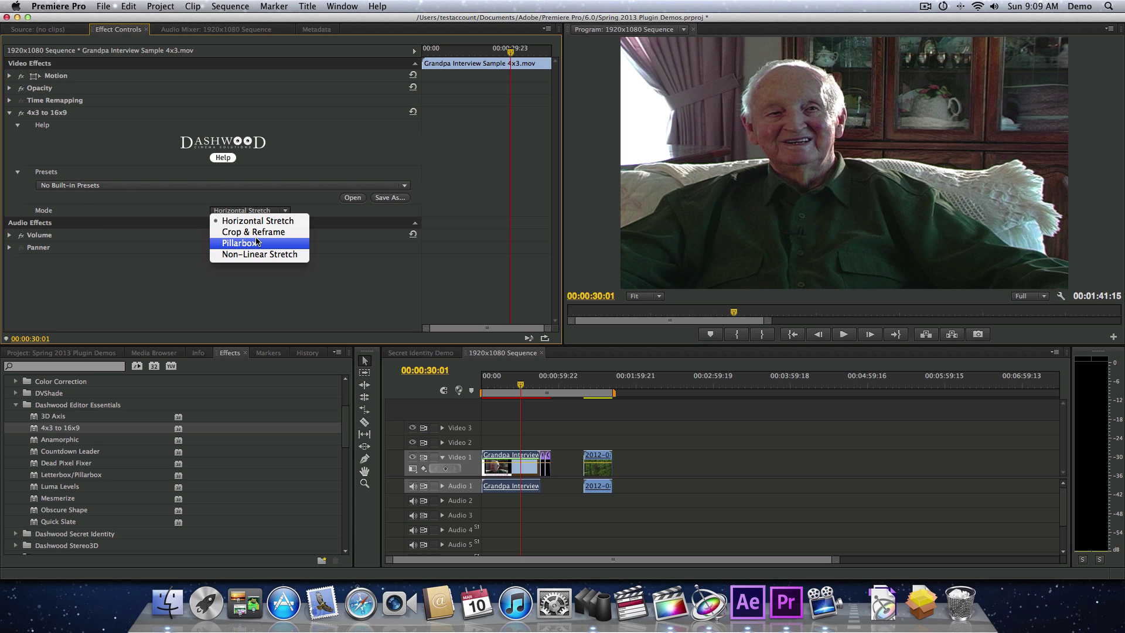
pyautogui.click(283, 255)
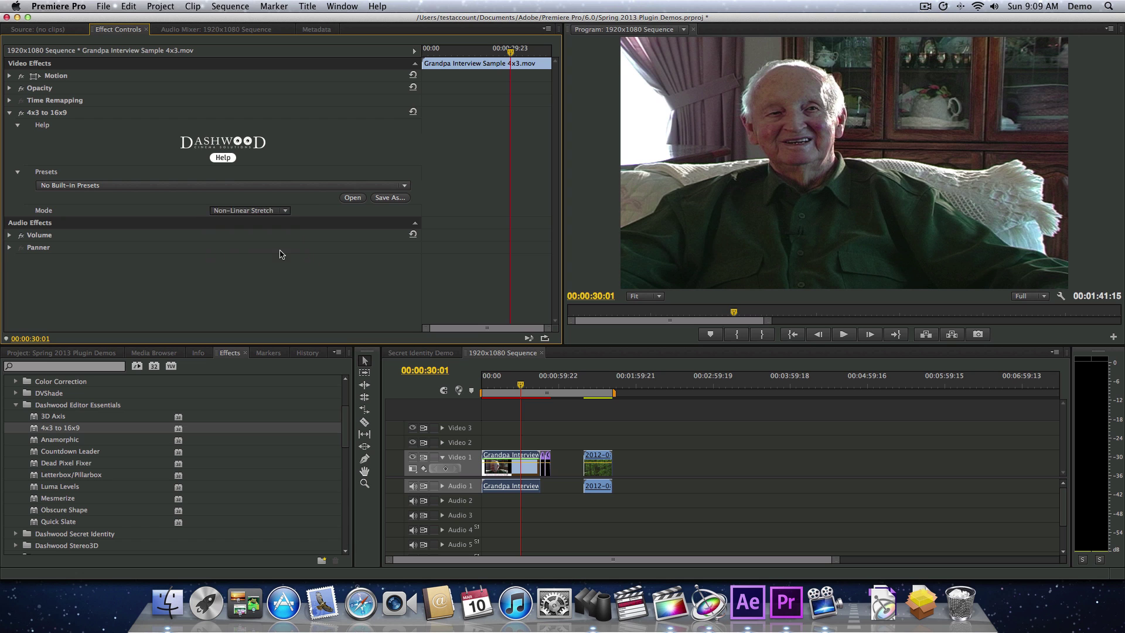
pyautogui.click(268, 210)
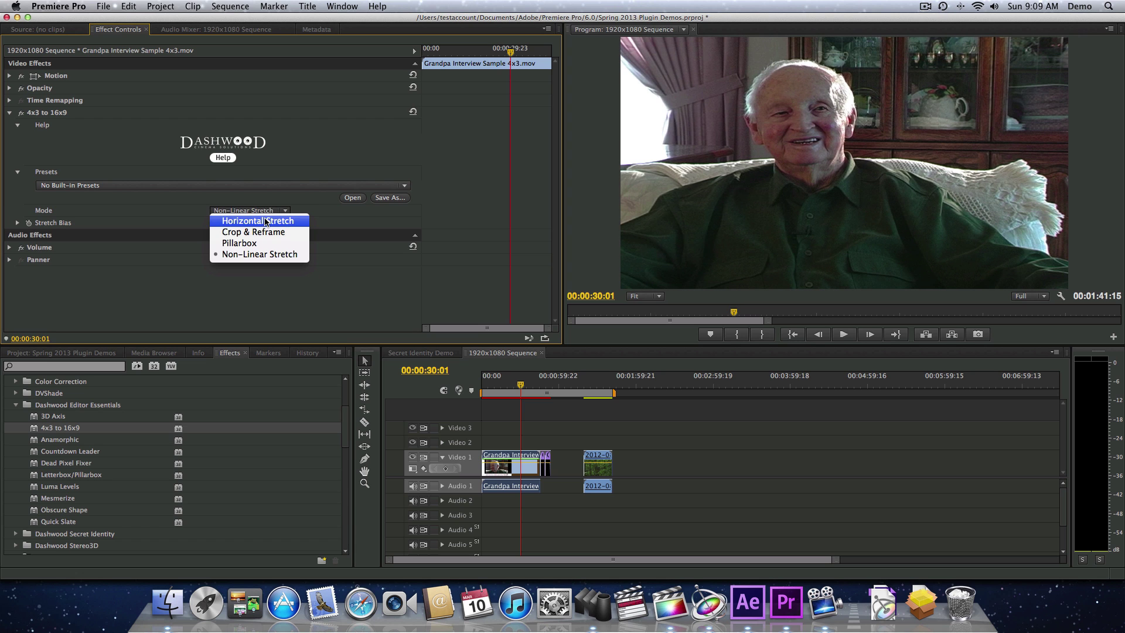
pyautogui.click(171, 209)
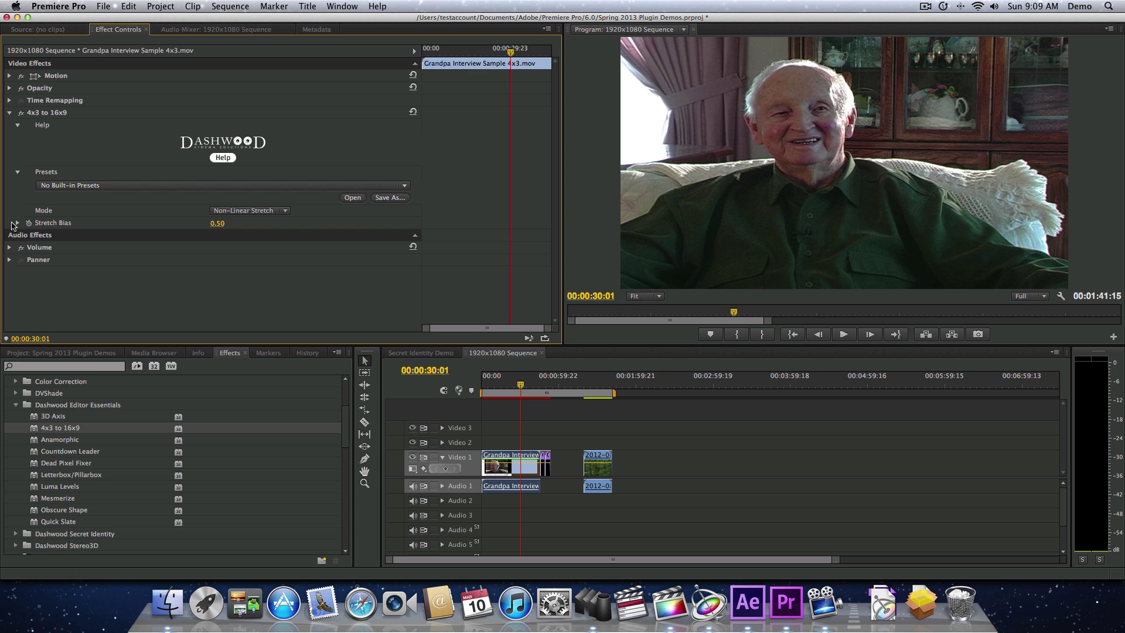
pyautogui.click(17, 224)
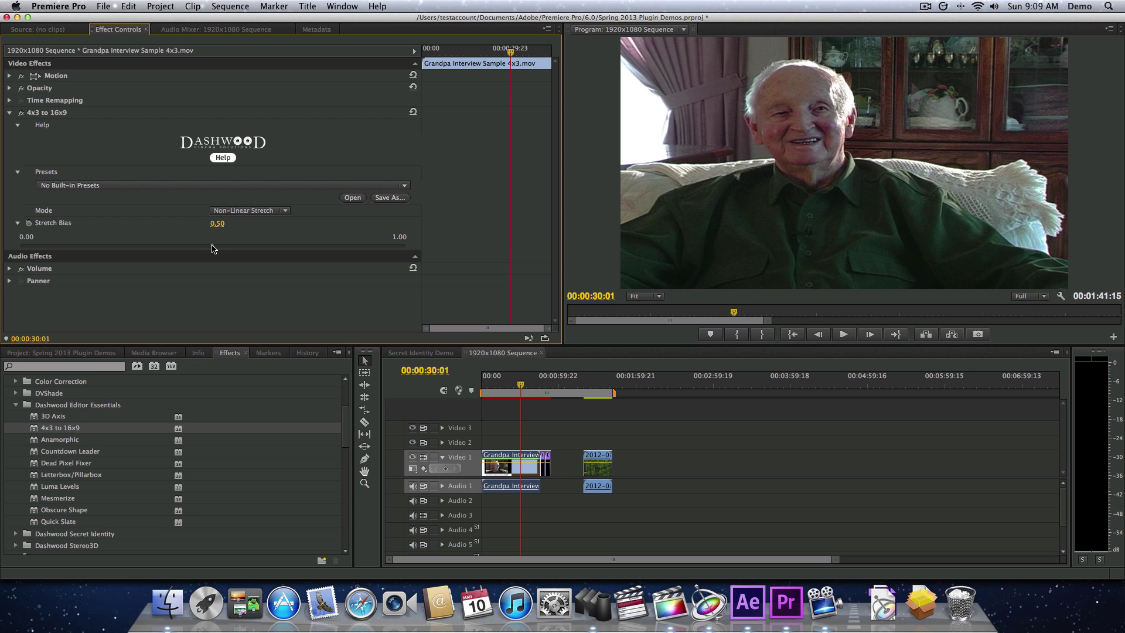
pyautogui.moveTo(213, 249); pyautogui.dragTo(409, 248)
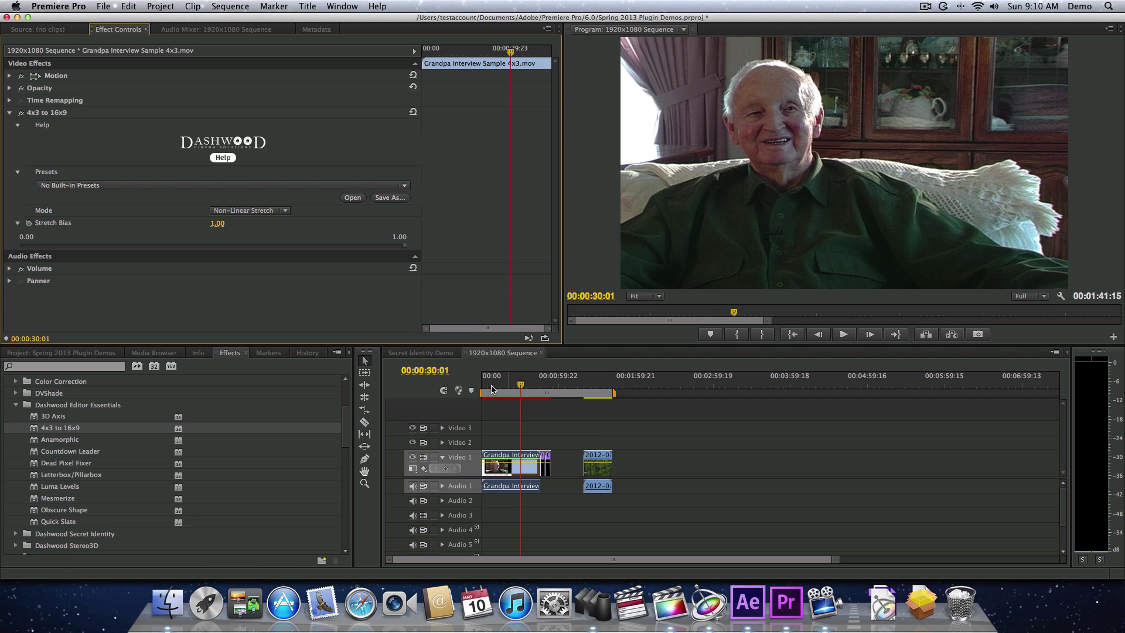
# Step: Switch the effect's mode to Horizontal Stretch for comparison, and return it to Non-Linear Stretch
pyautogui.click(265, 210)
pyautogui.click(261, 221)
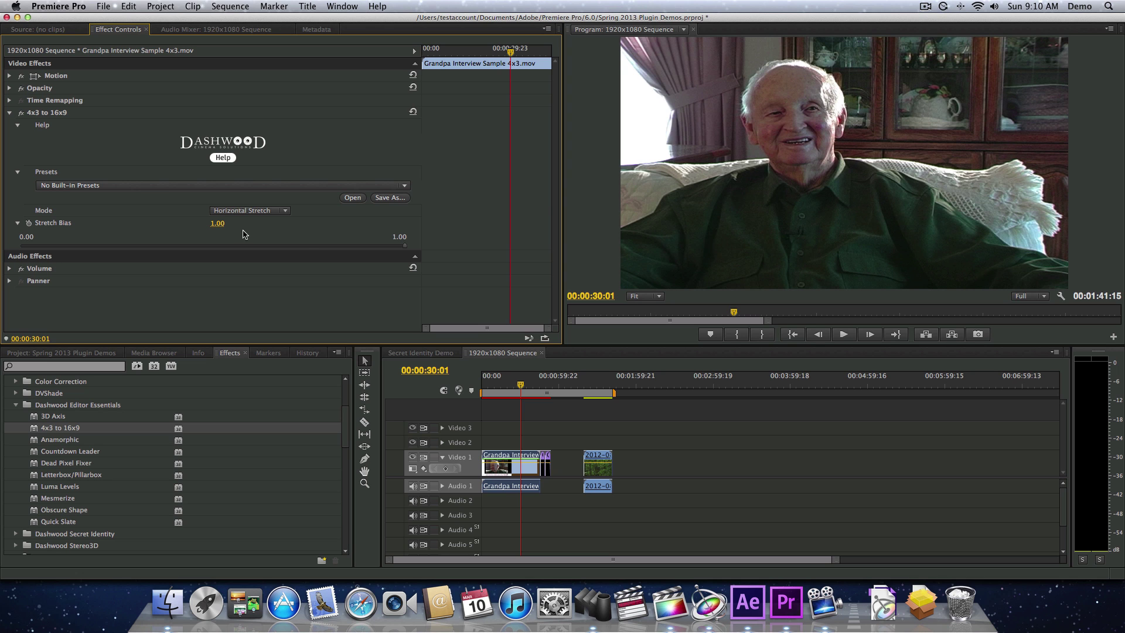
pyautogui.click(244, 212)
pyautogui.click(249, 255)
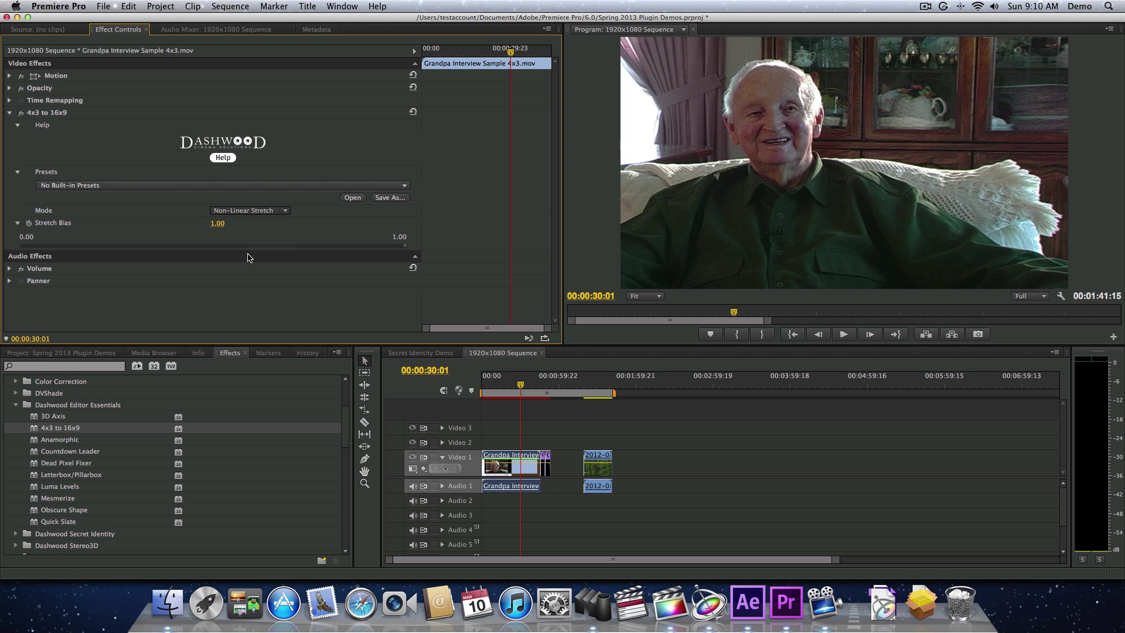